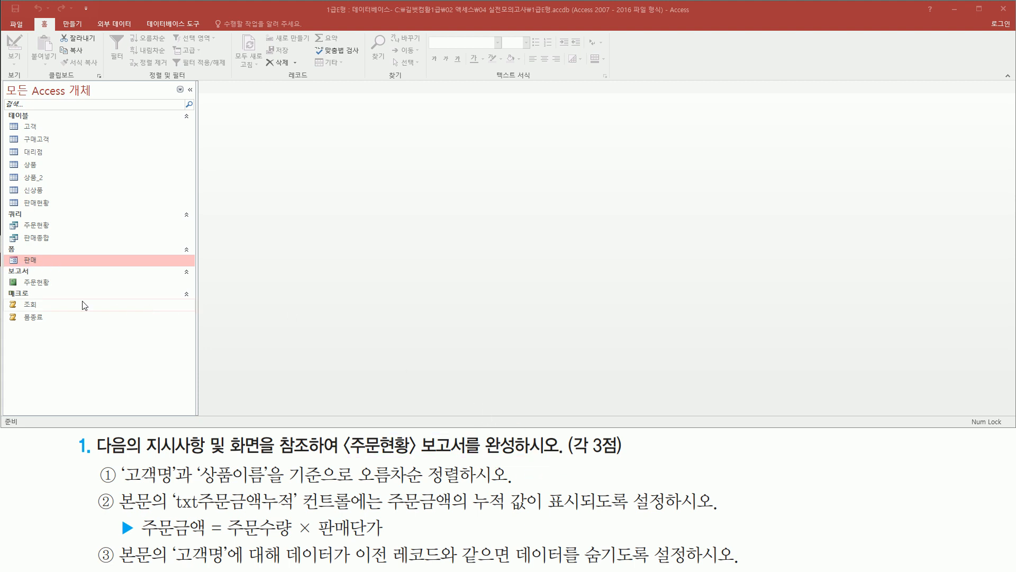
# Step: Open the 주문현황 report in Design view
pyautogui.click(37, 282)
pyautogui.rightClick(42, 281)
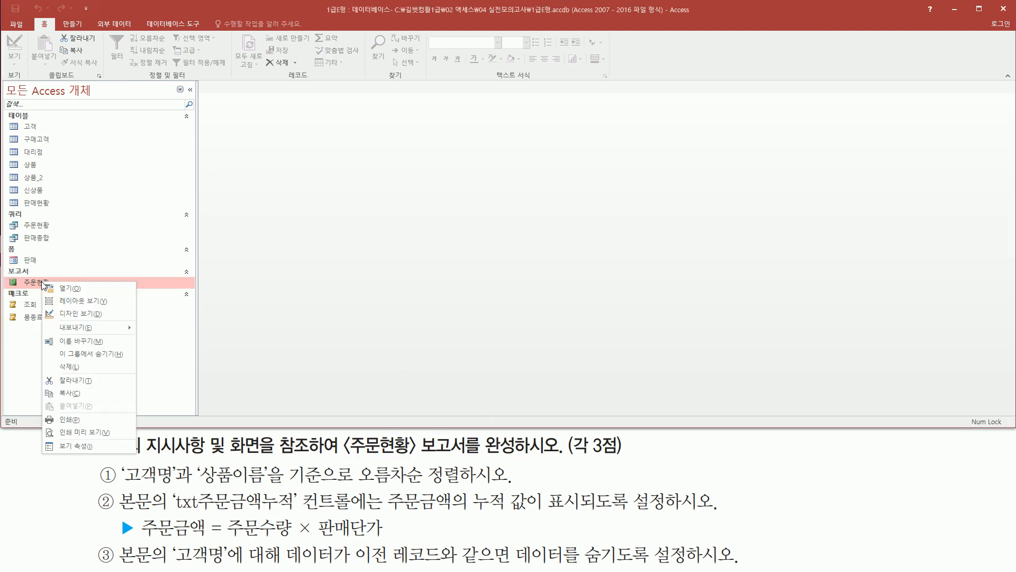
pyautogui.click(78, 314)
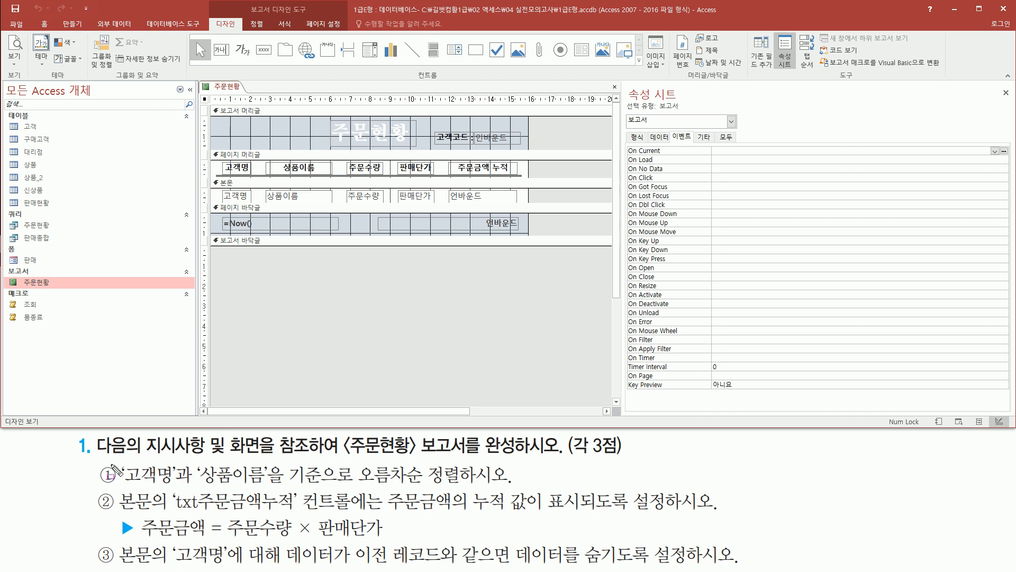
pyautogui.moveTo(120, 487); pyautogui.dragTo(277, 488)
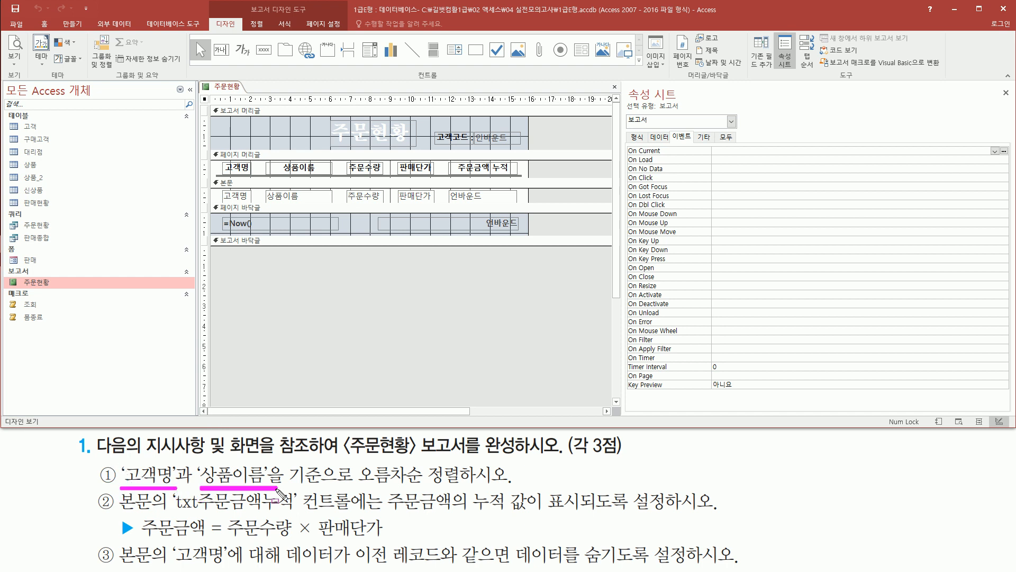
pyautogui.moveTo(352, 459)
pyautogui.mouseDown()
pyautogui.moveTo(373, 479)
pyautogui.moveTo(517, 486)
pyautogui.mouseUp()
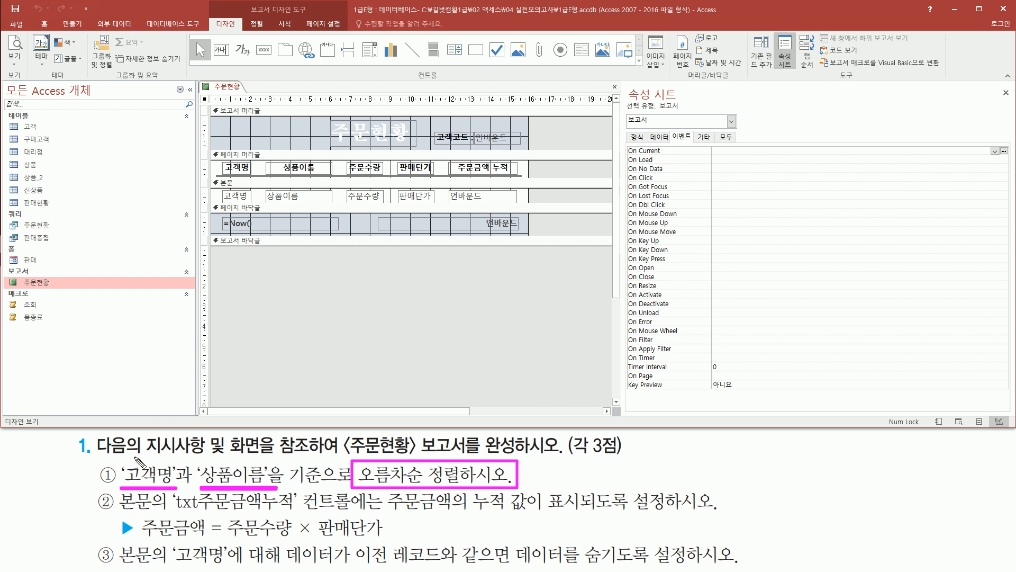
pyautogui.moveTo(150, 454); pyautogui.dragTo(150, 465)
pyautogui.moveTo(223, 452); pyautogui.dragTo(258, 466)
pyautogui.press('Escape')
pyautogui.hotkey('ctrl', '2')
pyautogui.moveTo(243, 18)
pyautogui.mouseDown()
pyautogui.moveTo(247, 5)
pyautogui.moveTo(317, 18)
pyautogui.mouseUp()
pyautogui.moveTo(212, 18); pyautogui.dragTo(238, 30)
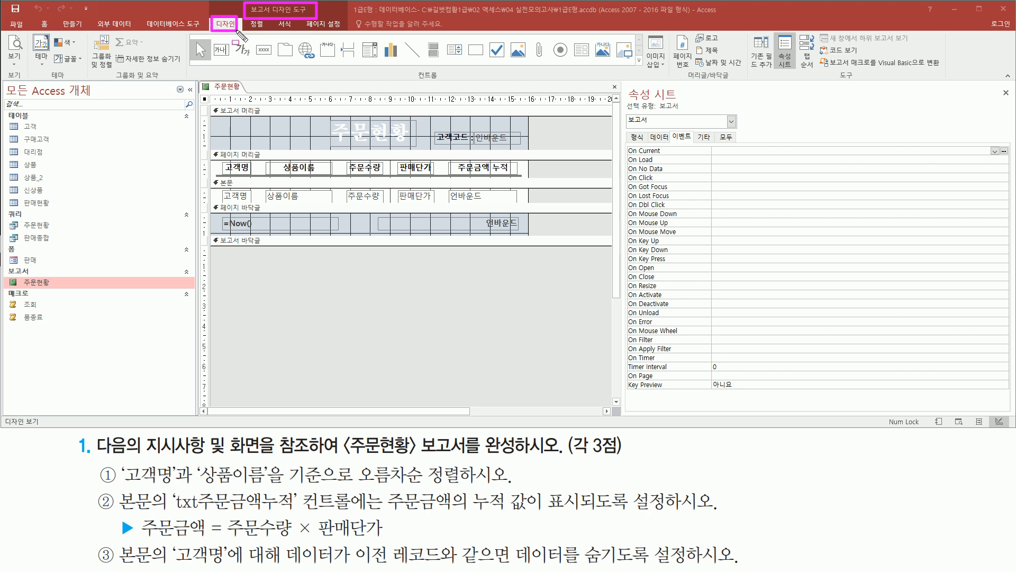
pyautogui.moveTo(117, 83); pyautogui.dragTo(180, 82)
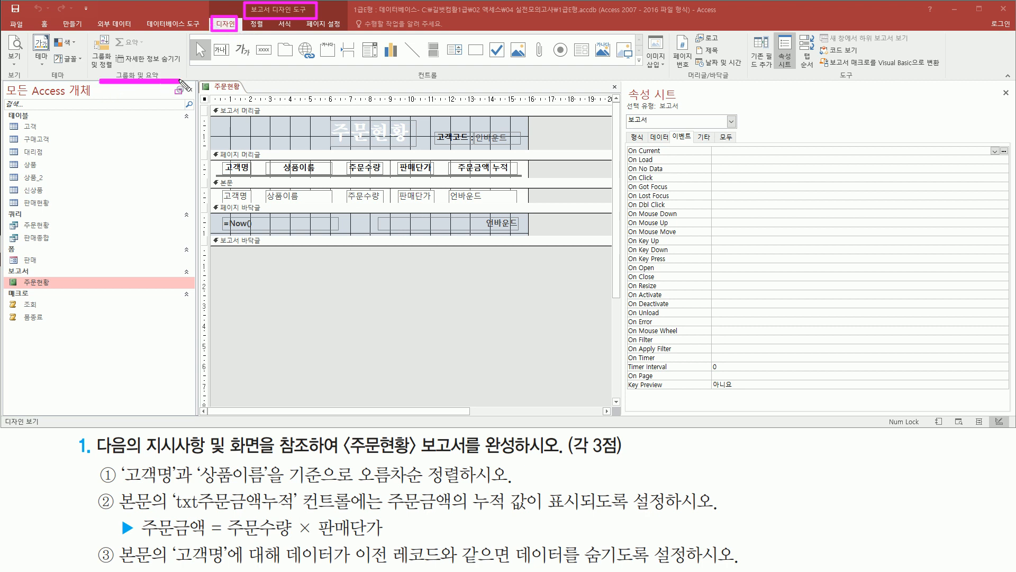
pyautogui.moveTo(88, 33); pyautogui.dragTo(116, 74)
pyautogui.press('Escape')
# Step: Show the report's grouping and sorting settings and add an ascending sort on the 고객명 field
pyautogui.click(104, 53)
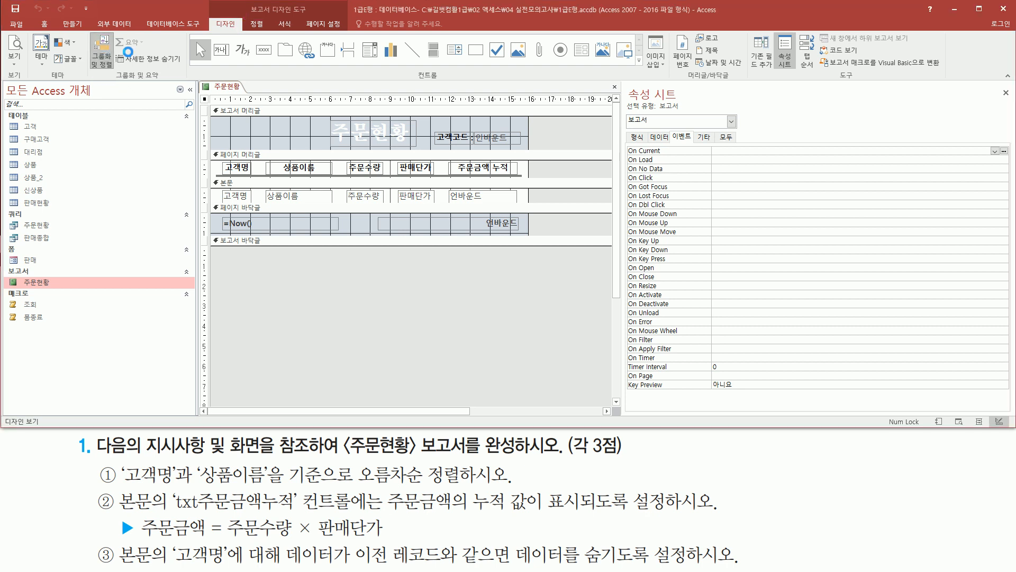
pyautogui.hotkey('ctrl', '2')
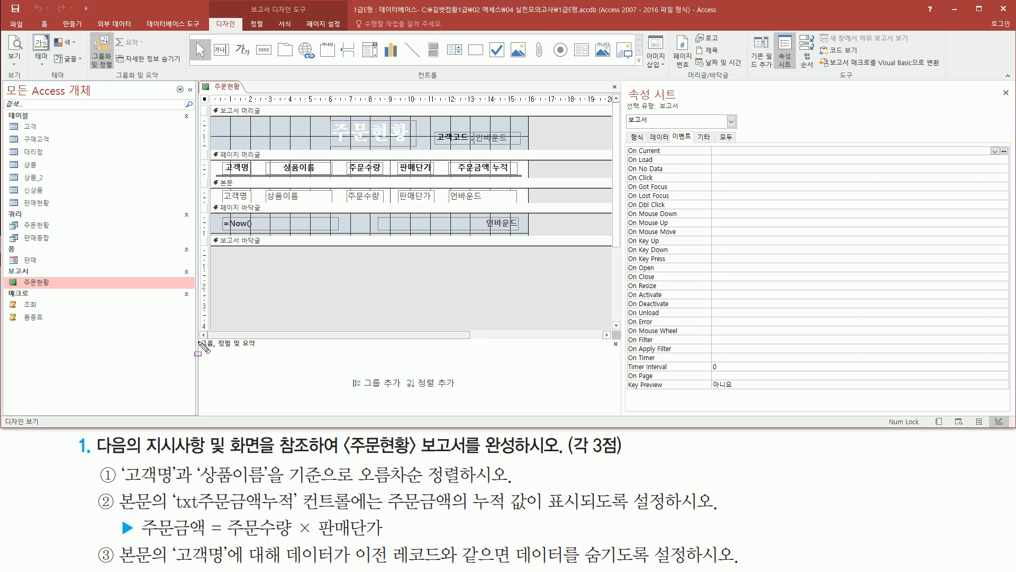
pyautogui.moveTo(198, 334); pyautogui.dragTo(624, 408)
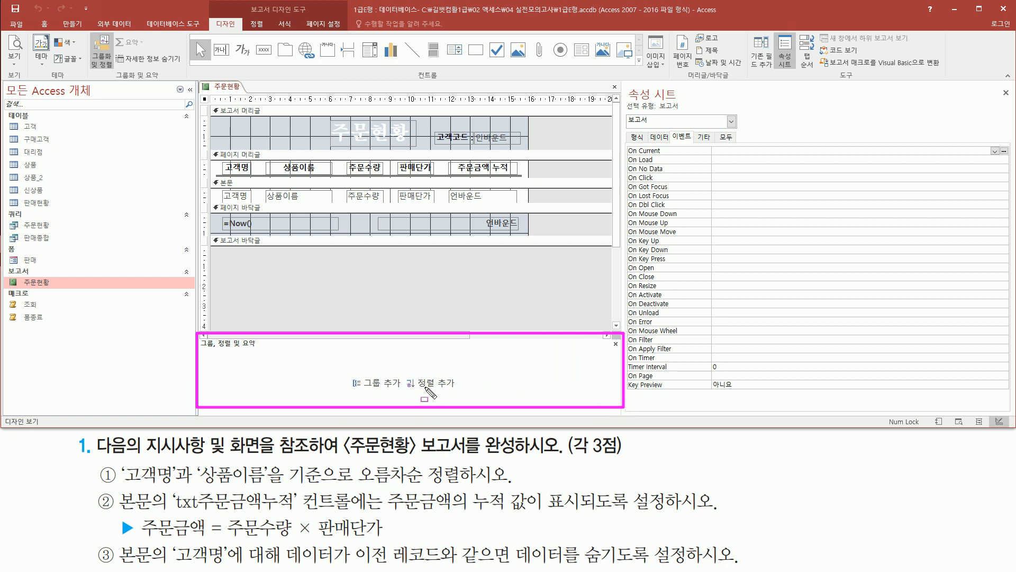
pyautogui.moveTo(401, 368); pyautogui.dragTo(460, 406)
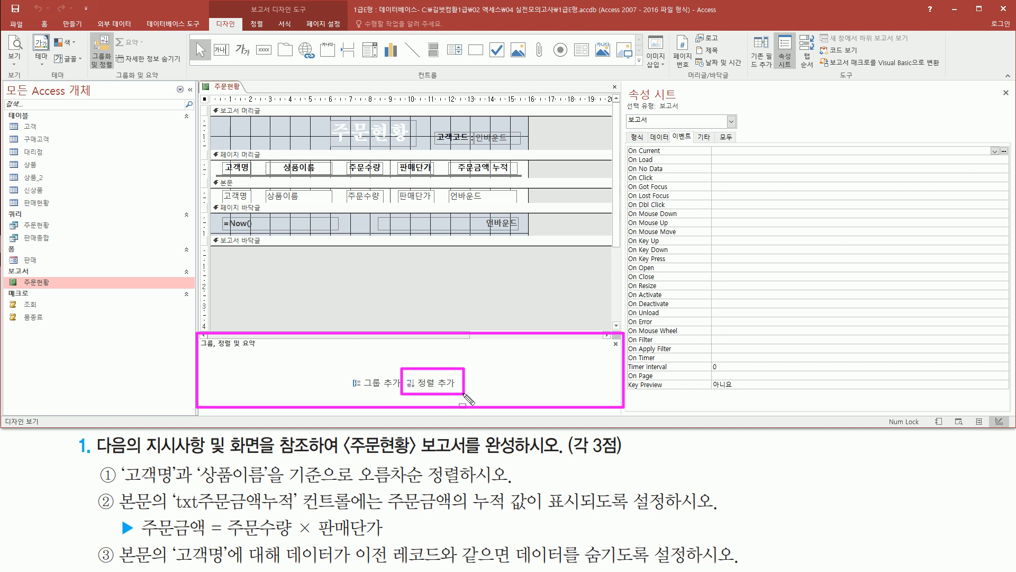
pyautogui.press('Escape')
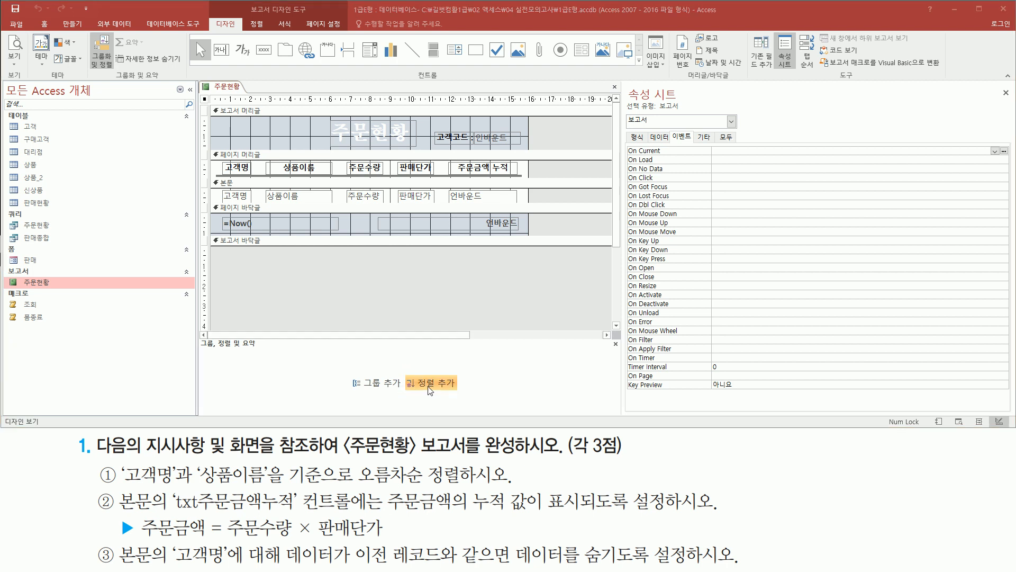
pyautogui.click(430, 390)
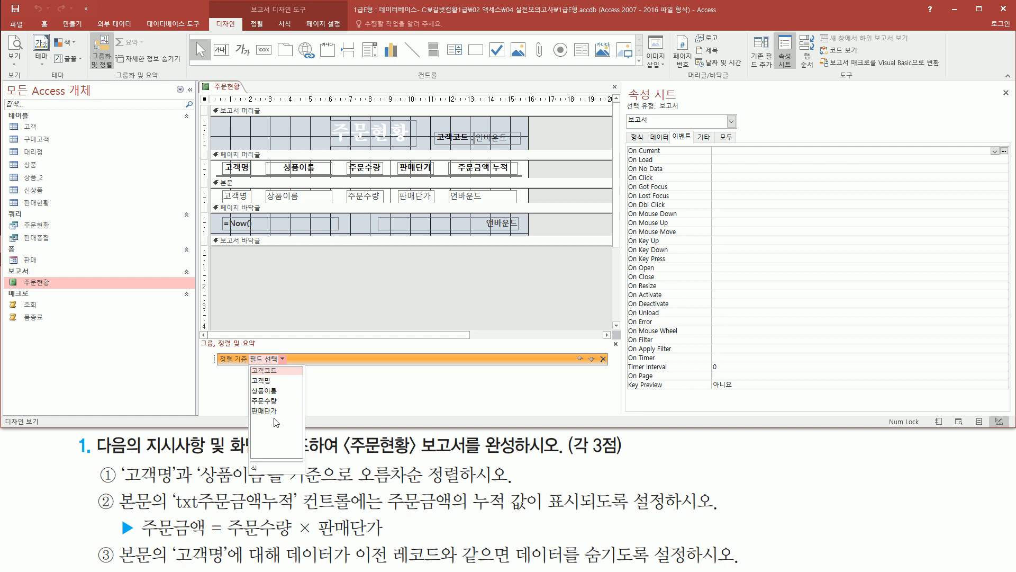
pyautogui.click(275, 381)
pyautogui.moveTo(249, 346); pyautogui.dragTo(321, 369)
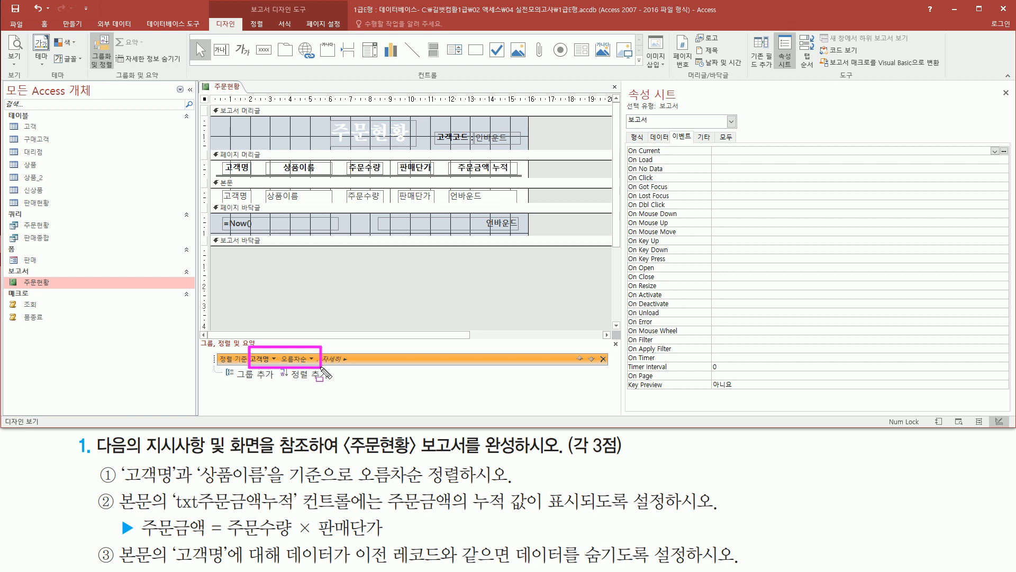
pyautogui.press('Escape')
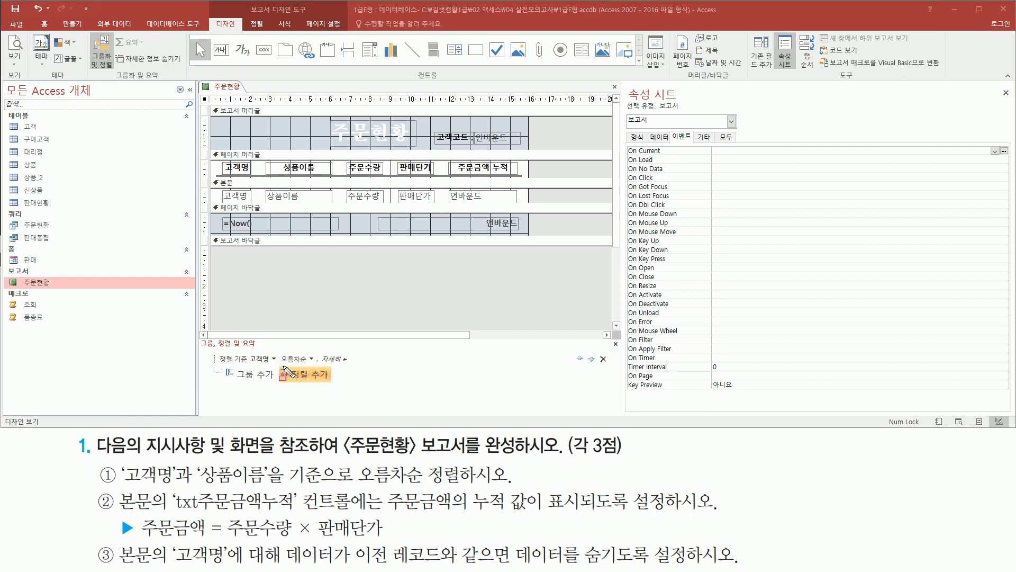
# Step: Add a second-level ascending sort on the 상품이름 field and close the grouping and sorting settings
pyautogui.click(310, 374)
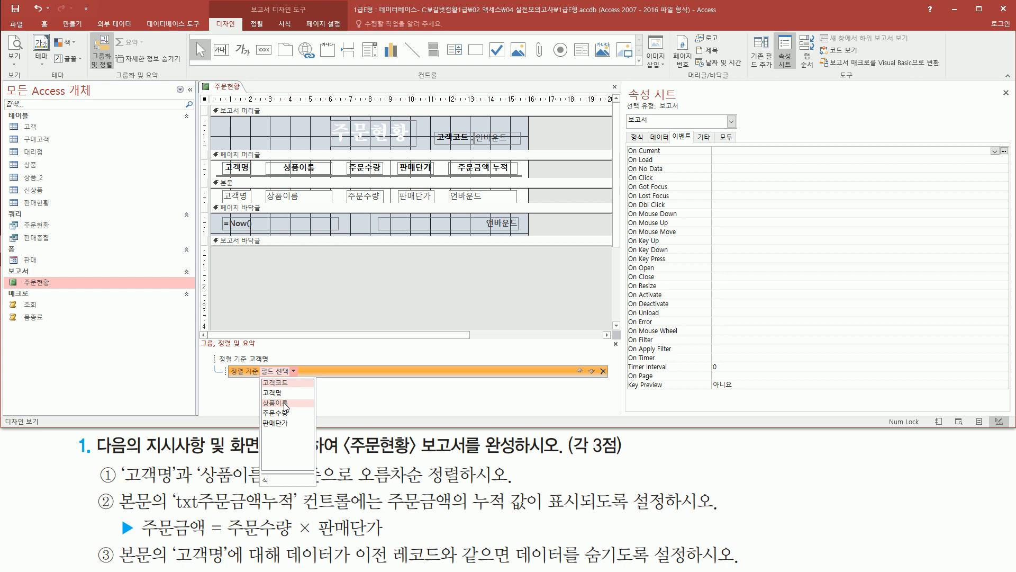
pyautogui.click(284, 403)
pyautogui.moveTo(260, 361); pyautogui.dragTo(337, 382)
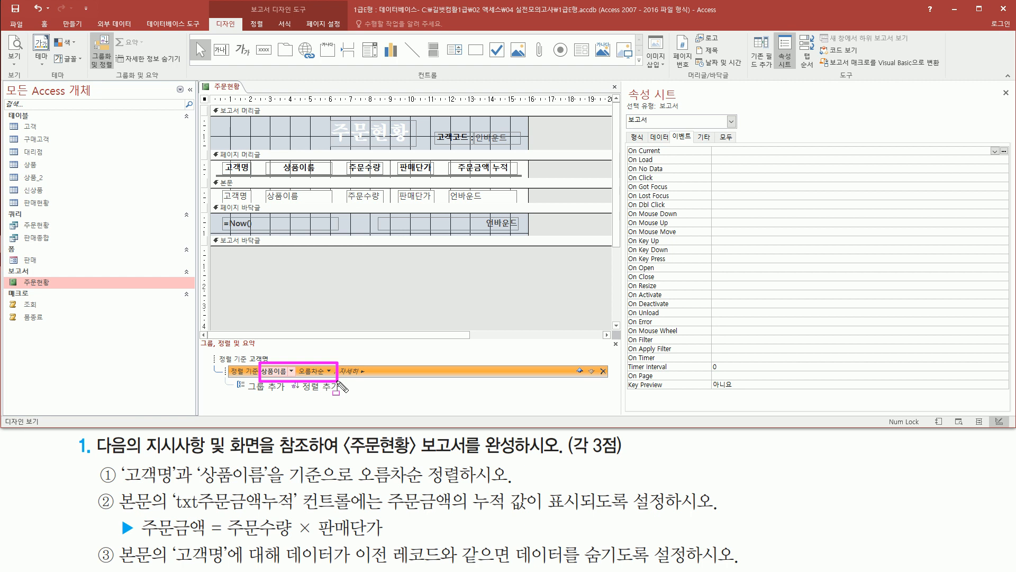
pyautogui.press('Escape')
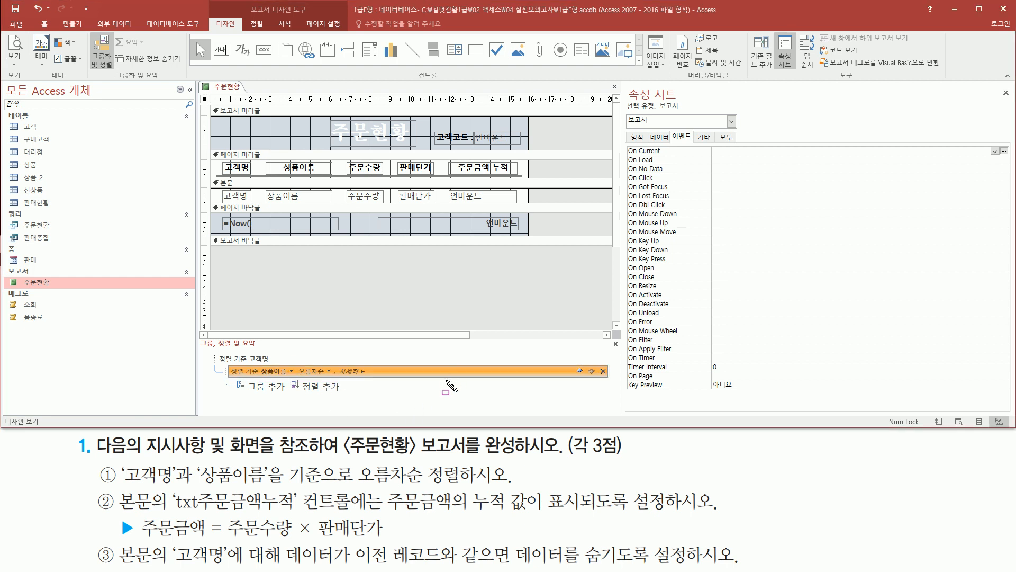
pyautogui.moveTo(608, 338); pyautogui.dragTo(622, 352)
pyautogui.press('Escape')
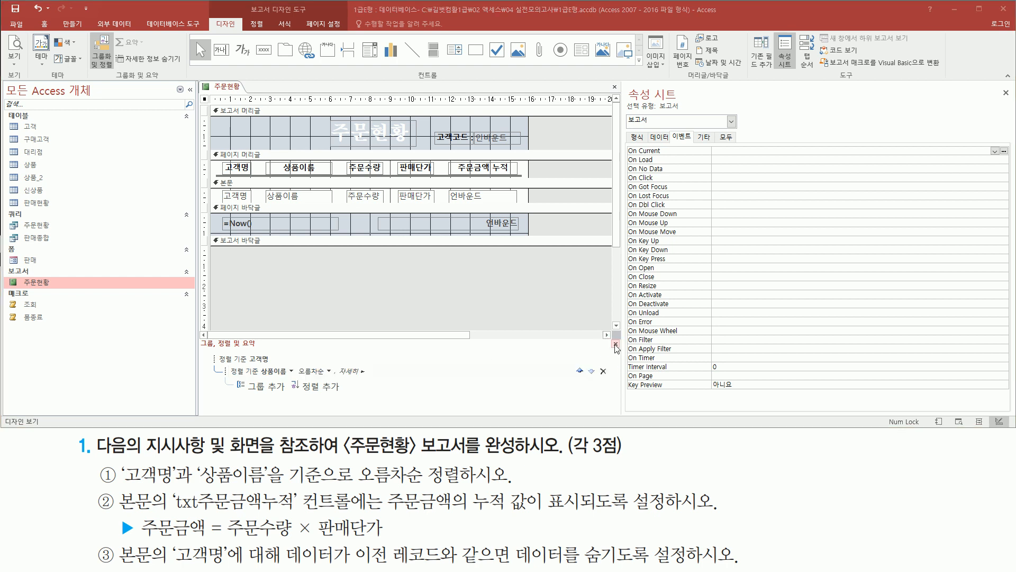
pyautogui.click(615, 344)
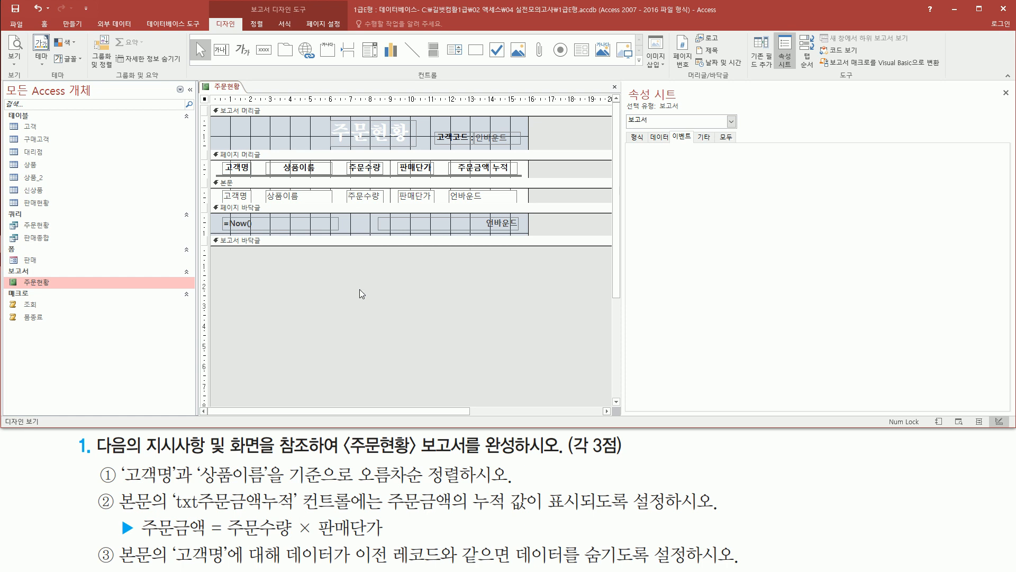
# Step: Show the report in Print Preview and check the record order by 고객명 and 상품이름
pyautogui.rightClick(360, 290)
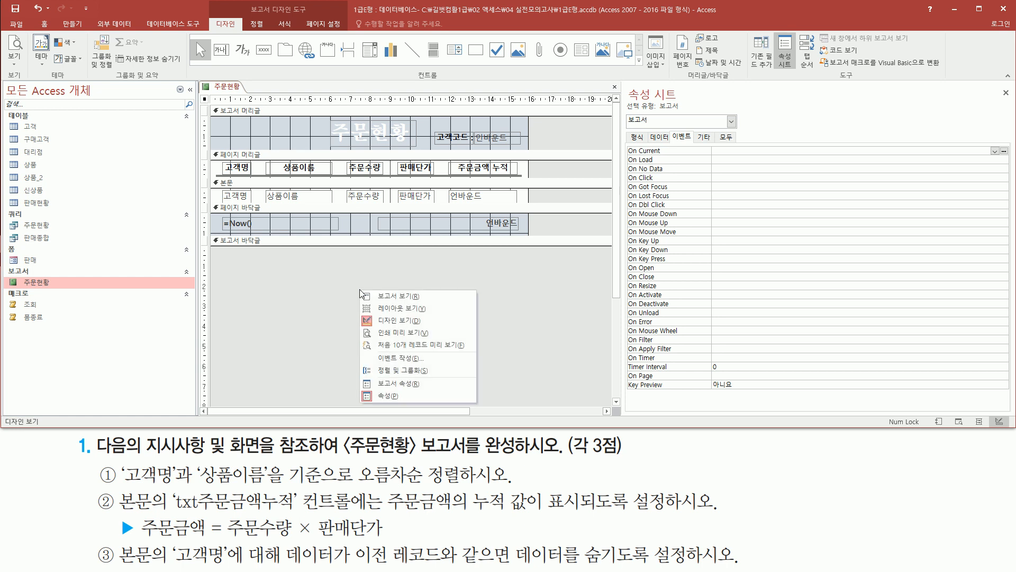
pyautogui.click(399, 339)
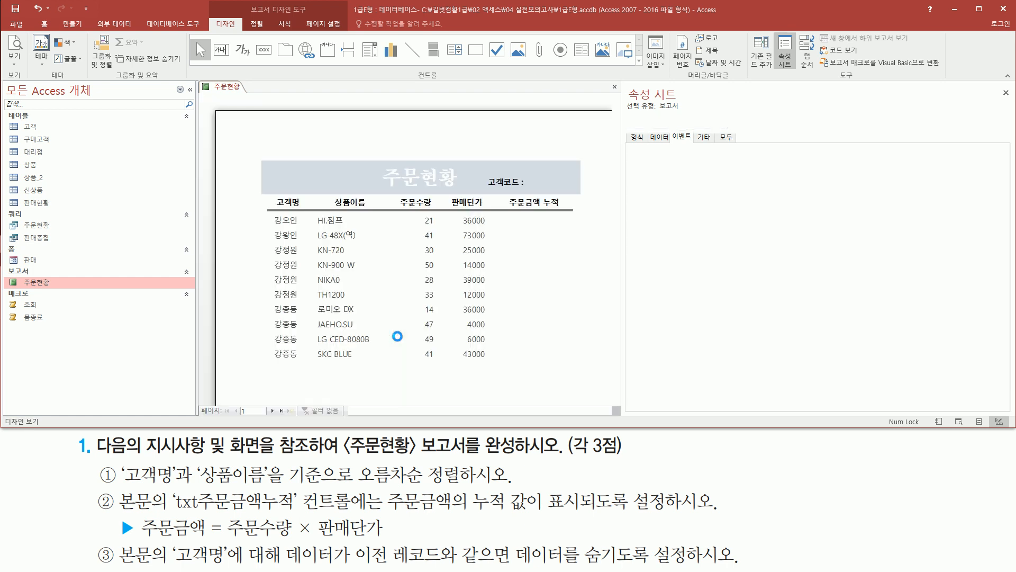
pyautogui.moveTo(270, 200)
pyautogui.mouseDown()
pyautogui.moveTo(311, 281)
pyautogui.moveTo(309, 271)
pyautogui.moveTo(306, 261)
pyautogui.moveTo(268, 277)
pyautogui.moveTo(290, 344)
pyautogui.moveTo(310, 321)
pyautogui.moveTo(296, 349)
pyautogui.moveTo(307, 394)
pyautogui.mouseUp()
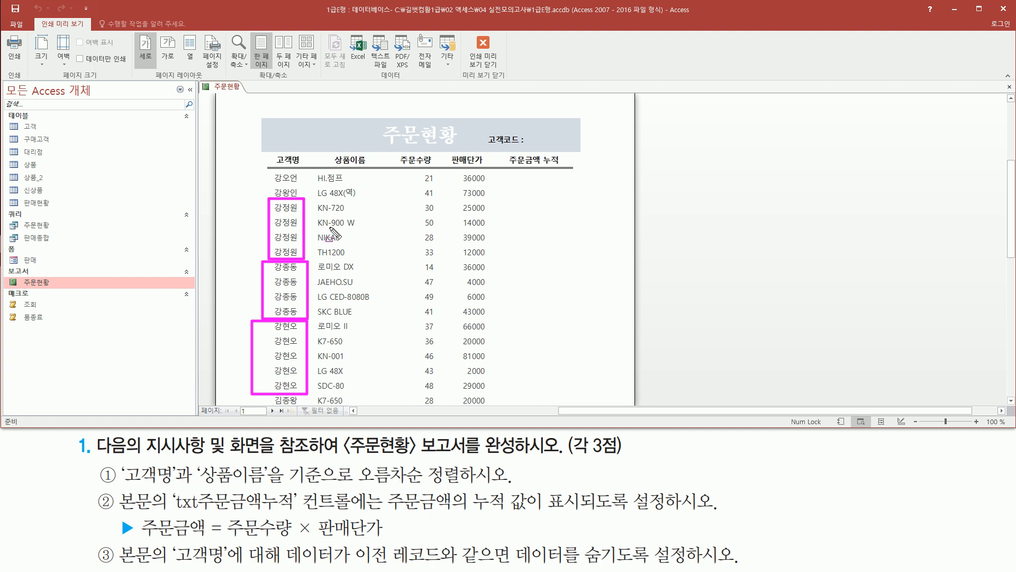
pyautogui.moveTo(315, 200); pyautogui.dragTo(369, 258)
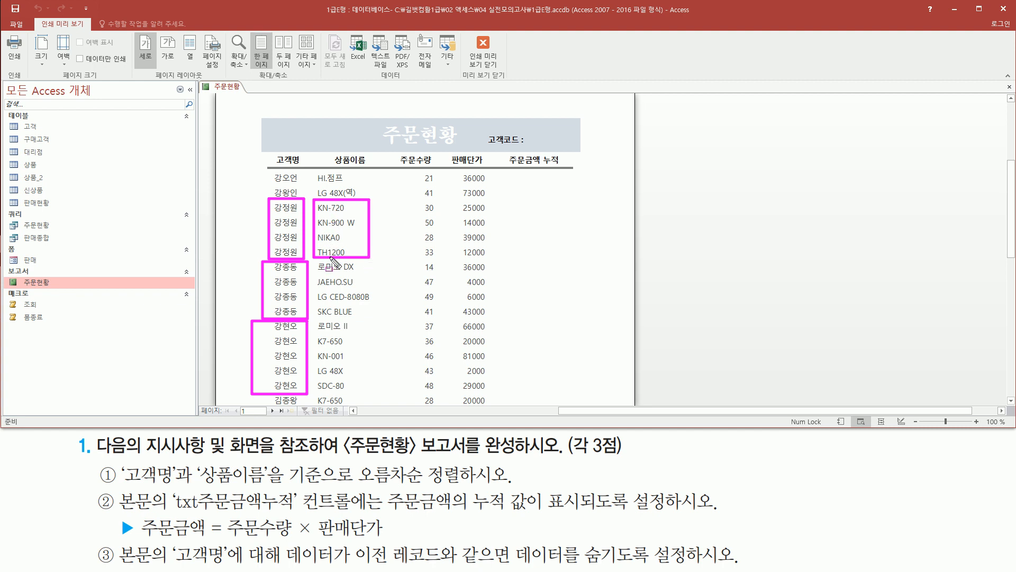
pyautogui.moveTo(316, 260); pyautogui.dragTo(379, 319)
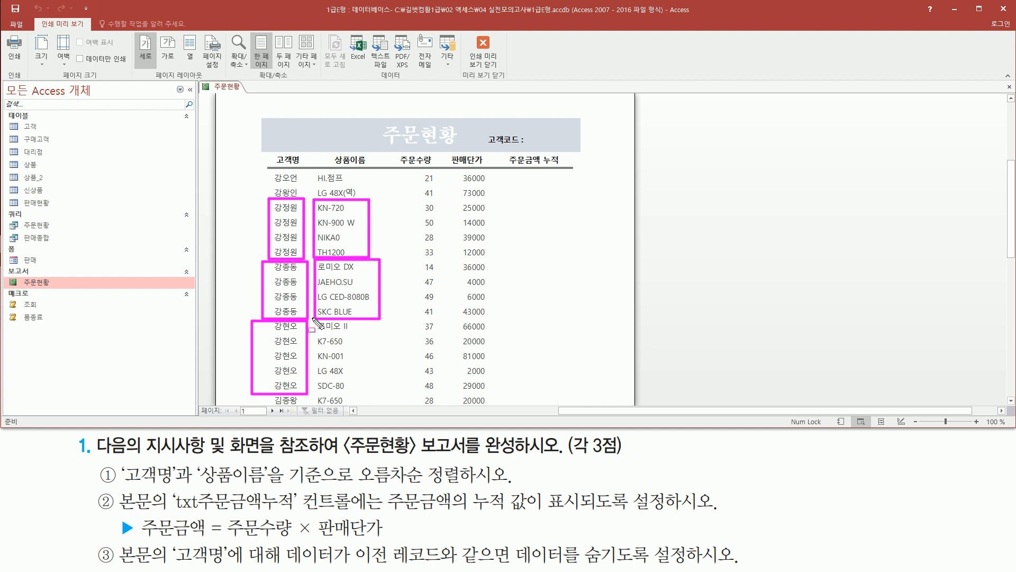
pyautogui.moveTo(313, 319)
pyautogui.mouseDown()
pyautogui.moveTo(317, 401)
pyautogui.moveTo(373, 407)
pyautogui.moveTo(364, 393)
pyautogui.mouseUp()
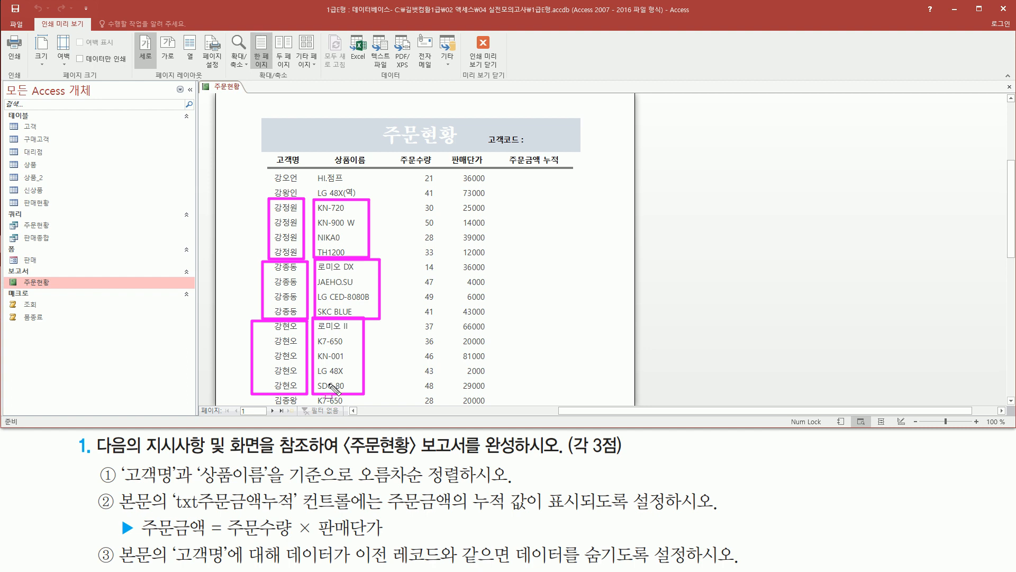
pyautogui.press('Escape')
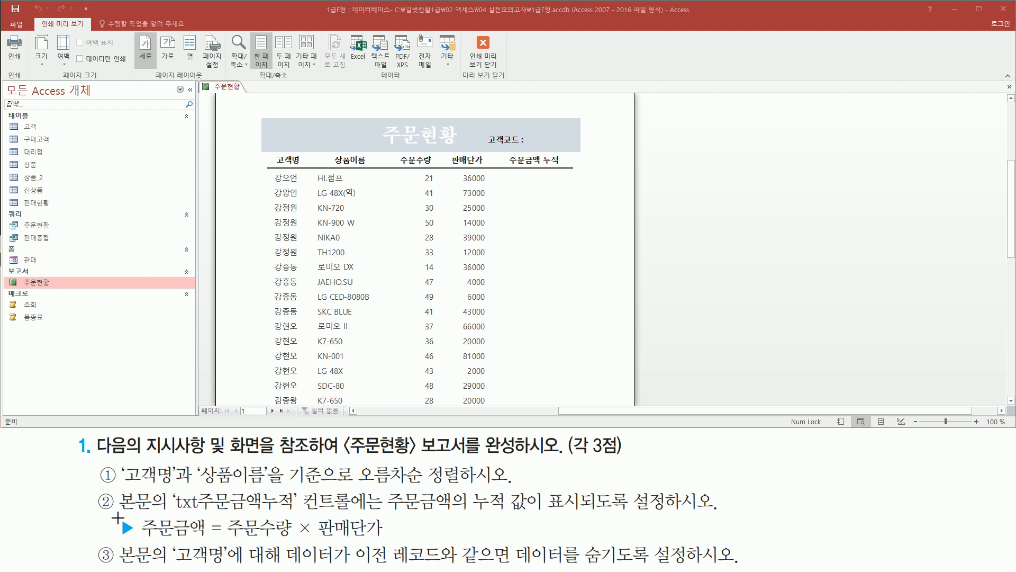
pyautogui.moveTo(117, 484)
pyautogui.mouseDown()
pyautogui.moveTo(158, 514)
pyautogui.moveTo(309, 513)
pyautogui.moveTo(302, 492)
pyautogui.mouseUp()
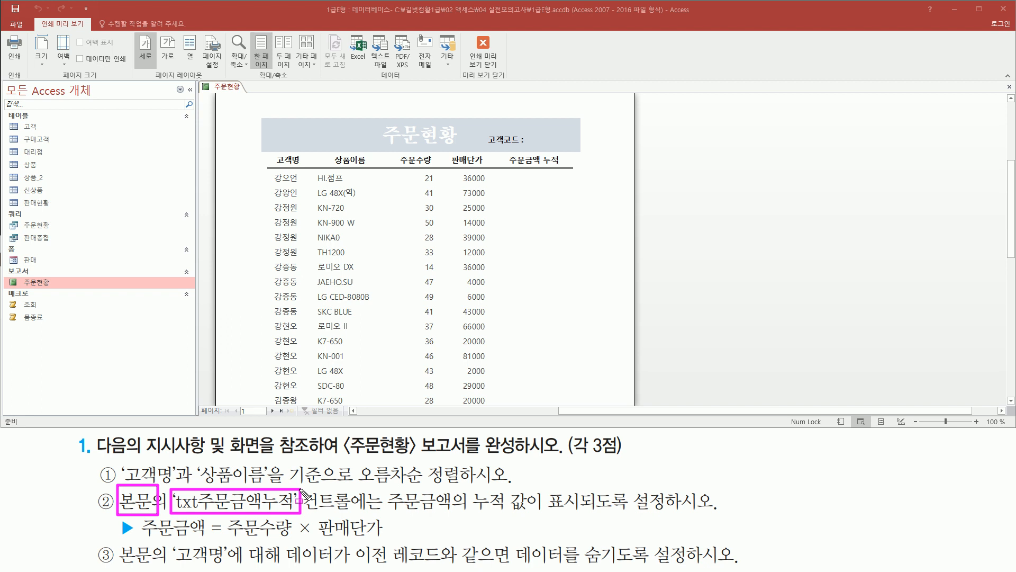
pyautogui.moveTo(500, 154); pyautogui.dragTo(571, 170)
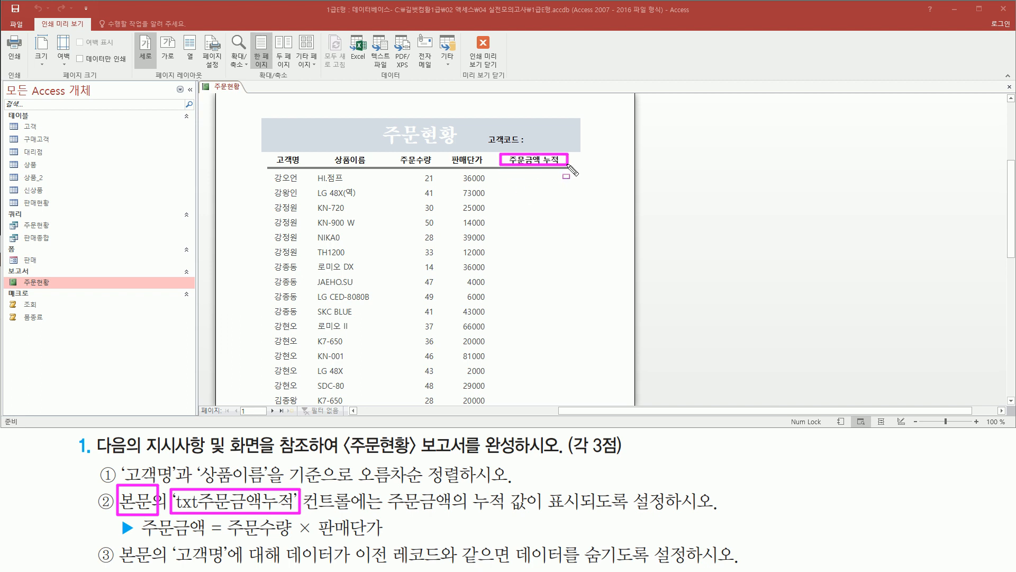
pyautogui.moveTo(510, 173)
pyautogui.mouseDown()
pyautogui.moveTo(536, 350)
pyautogui.moveTo(567, 397)
pyautogui.mouseUp()
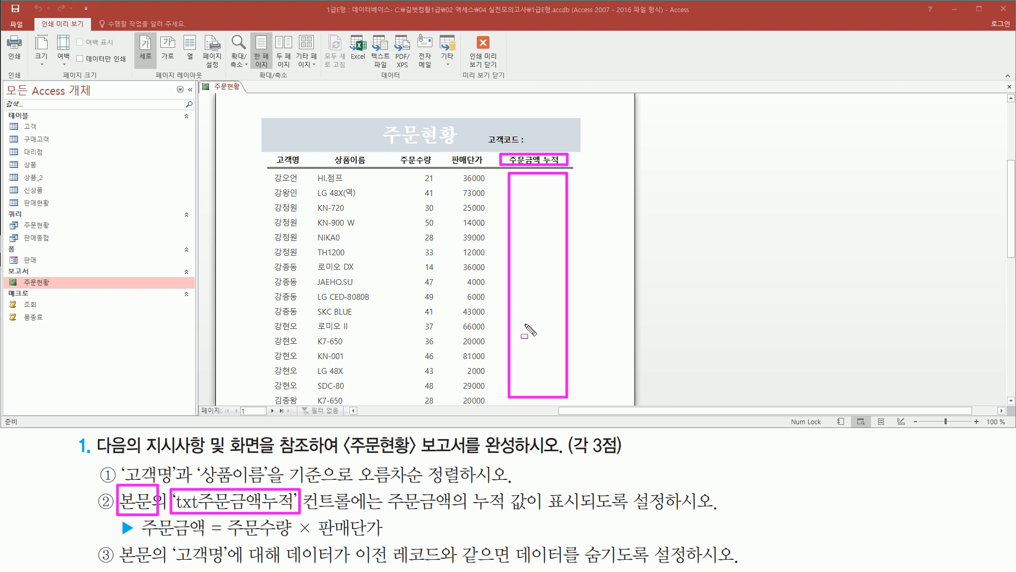
pyautogui.moveTo(383, 490)
pyautogui.mouseDown()
pyautogui.moveTo(467, 512)
pyautogui.moveTo(666, 512)
pyautogui.mouseUp()
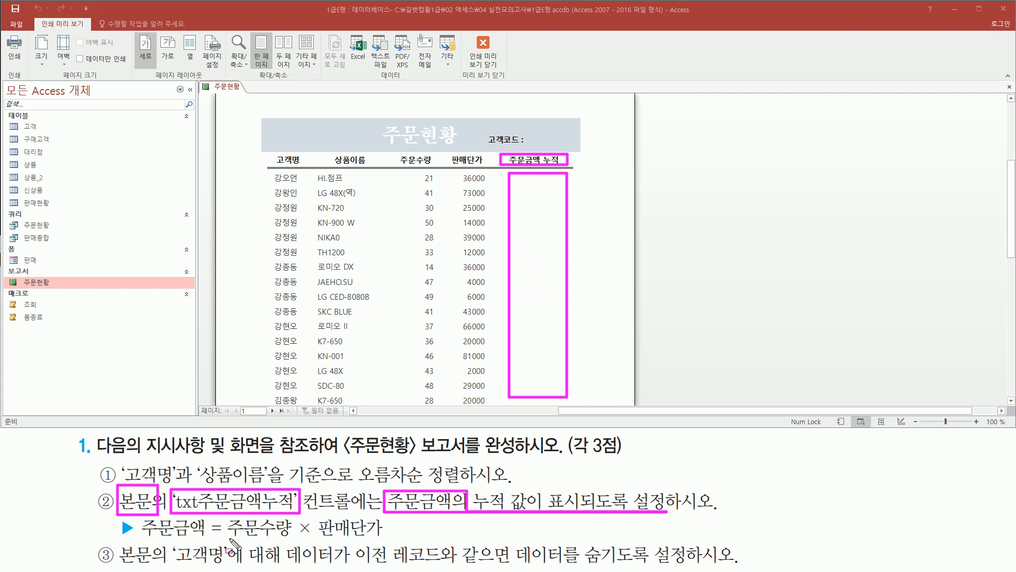
pyautogui.moveTo(227, 537); pyautogui.dragTo(382, 535)
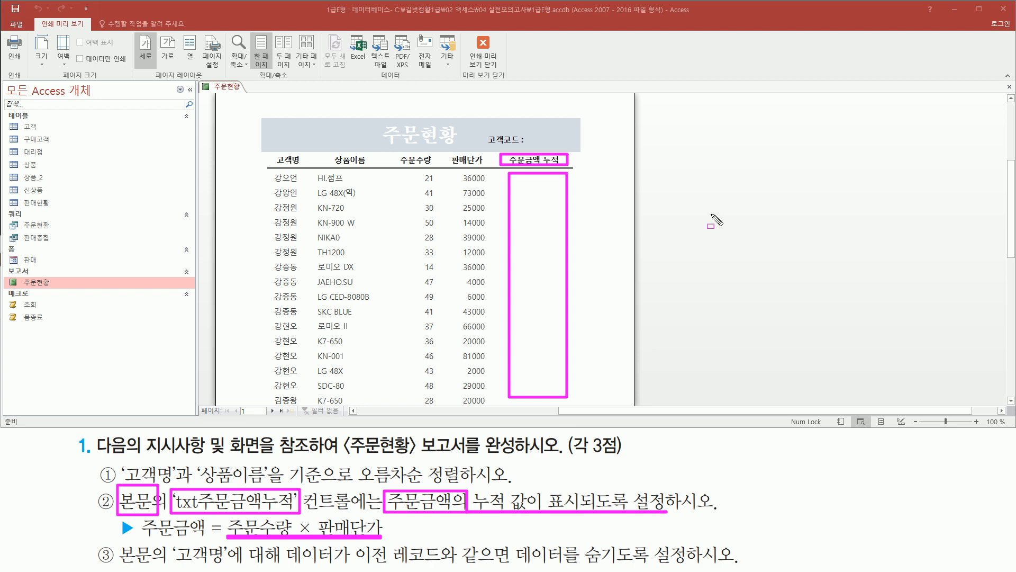
pyautogui.press('Escape')
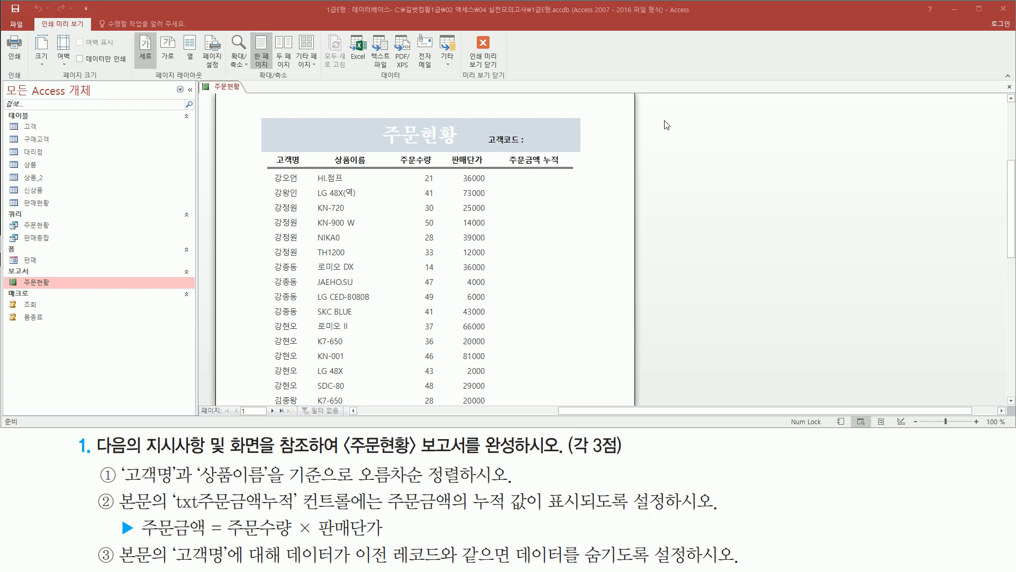
# Step: Return the report to Design view and show the data properties of the txt주문금액누적 text box in the detail section
pyautogui.rightClick(666, 125)
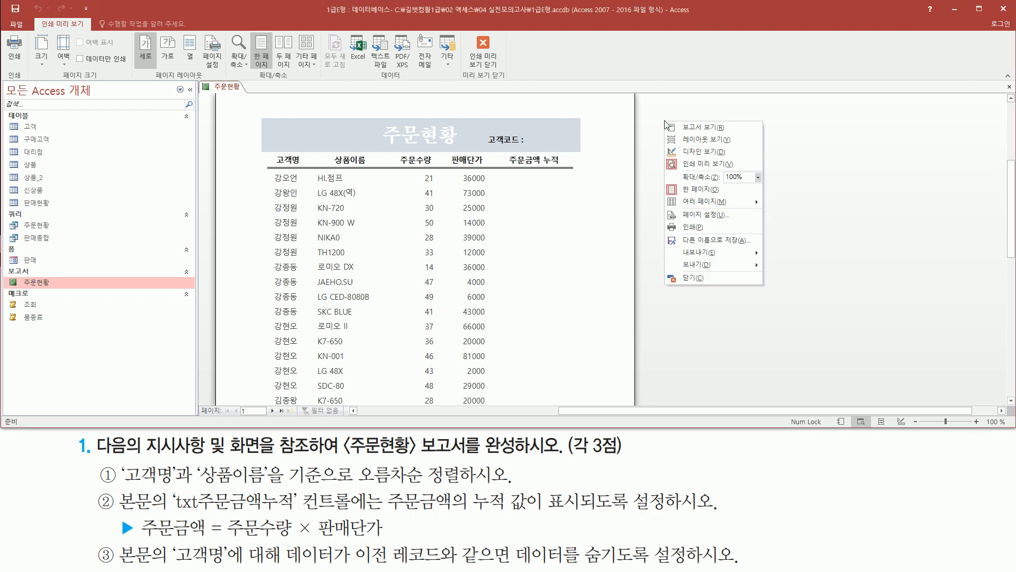
pyautogui.click(702, 152)
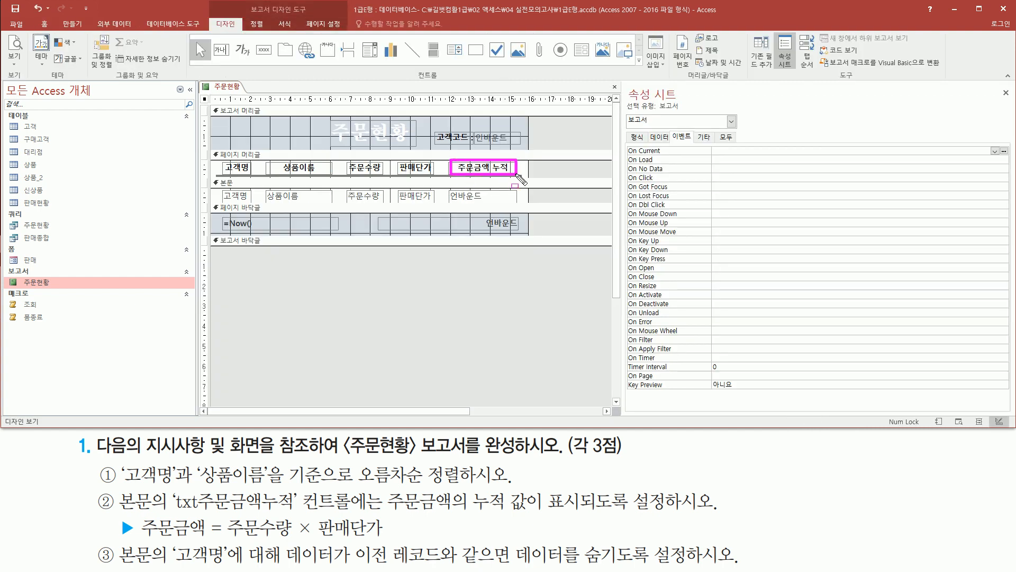
pyautogui.click(474, 200)
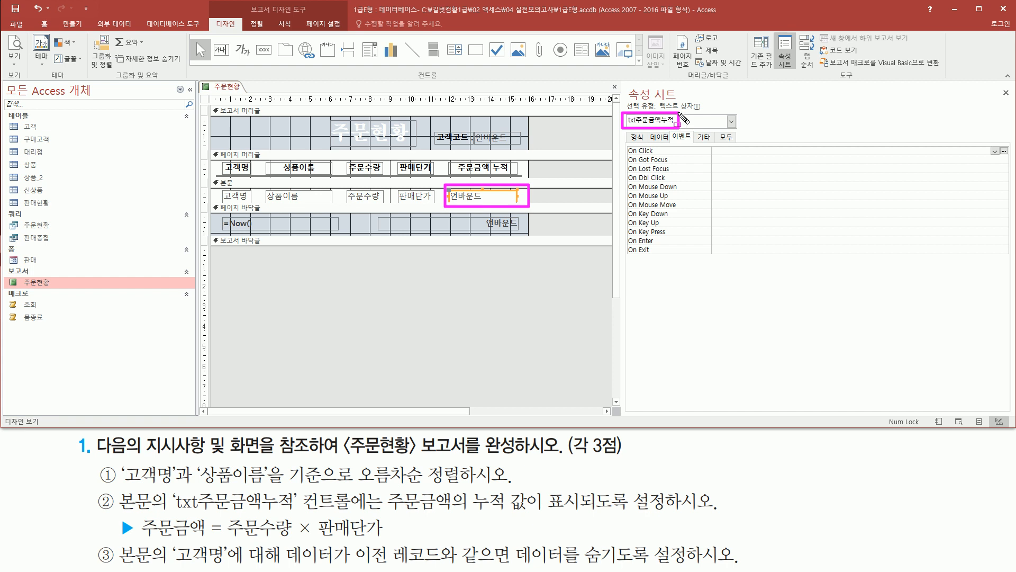
pyautogui.click(660, 138)
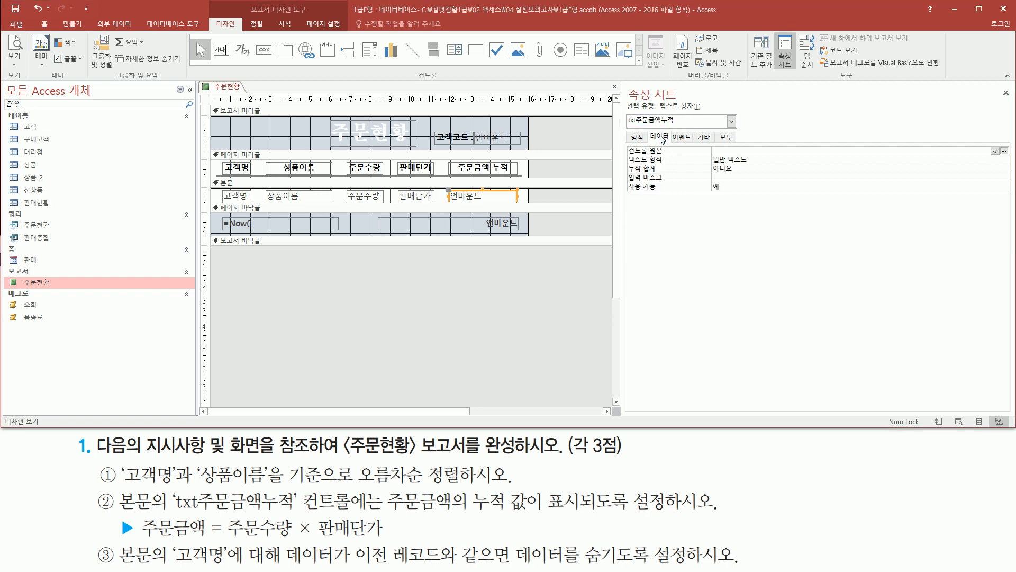
pyautogui.moveTo(626, 142)
pyautogui.mouseDown()
pyautogui.moveTo(691, 158)
pyautogui.moveTo(912, 159)
pyautogui.mouseUp()
pyautogui.moveTo(221, 541); pyautogui.dragTo(386, 541)
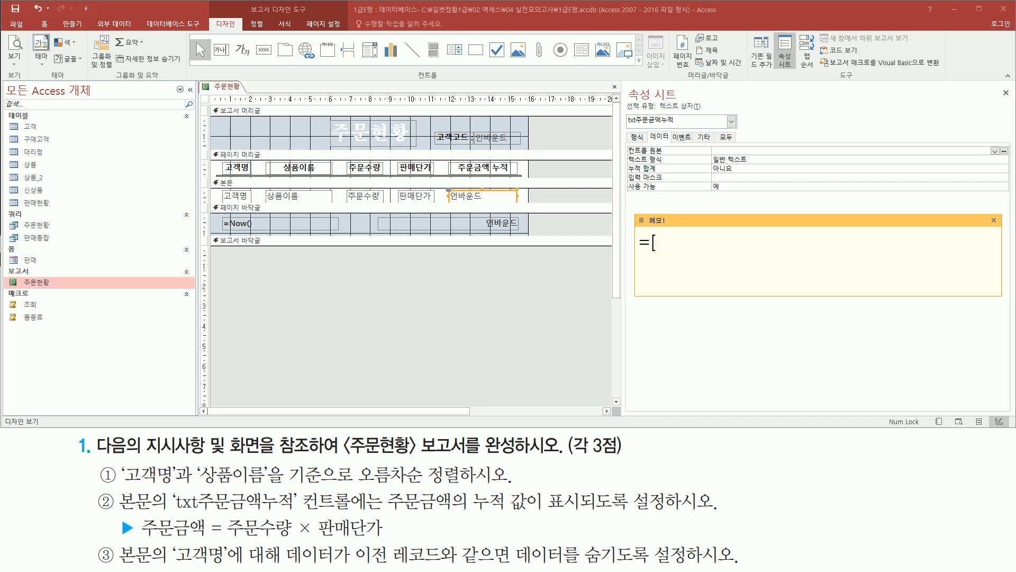
# Step: Draft the order amount expression and set the control source of txt주문금액누적 to =[주문수량]*[판매단가]
pyautogui.press('BackSpace')
pyautogui.press('BackSpace')
pyautogui.press('Hangul')
pyautogui.write('주문수량')
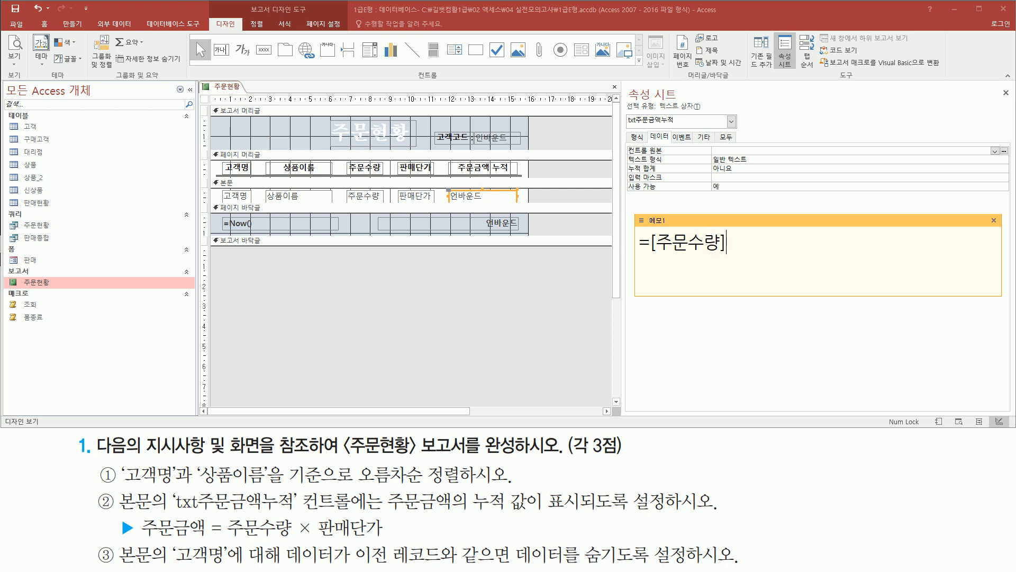
pyautogui.write(']*[판매단가]')
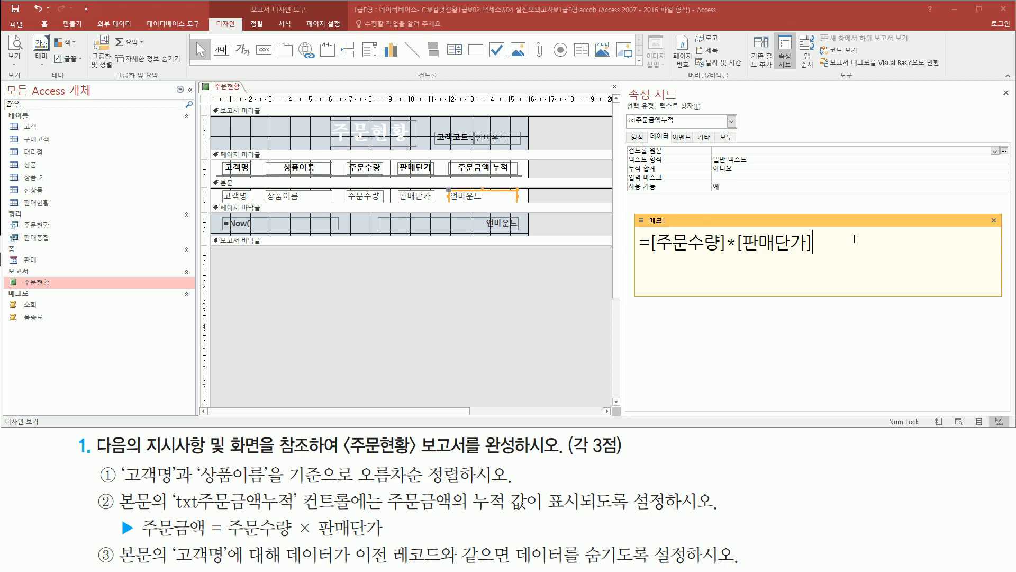
pyautogui.click(765, 152)
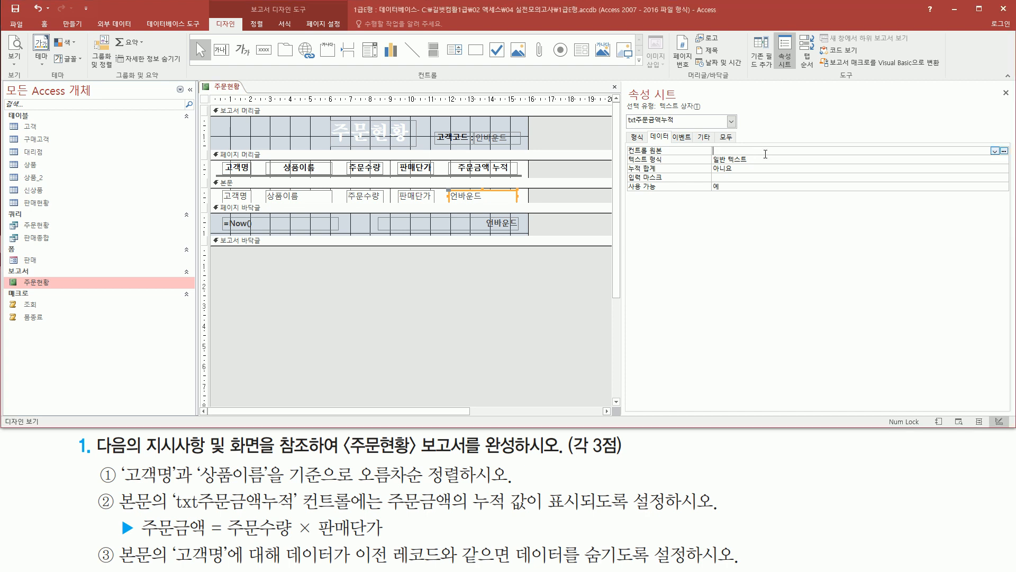
pyautogui.write('=[주문수량]*[판매단가]')
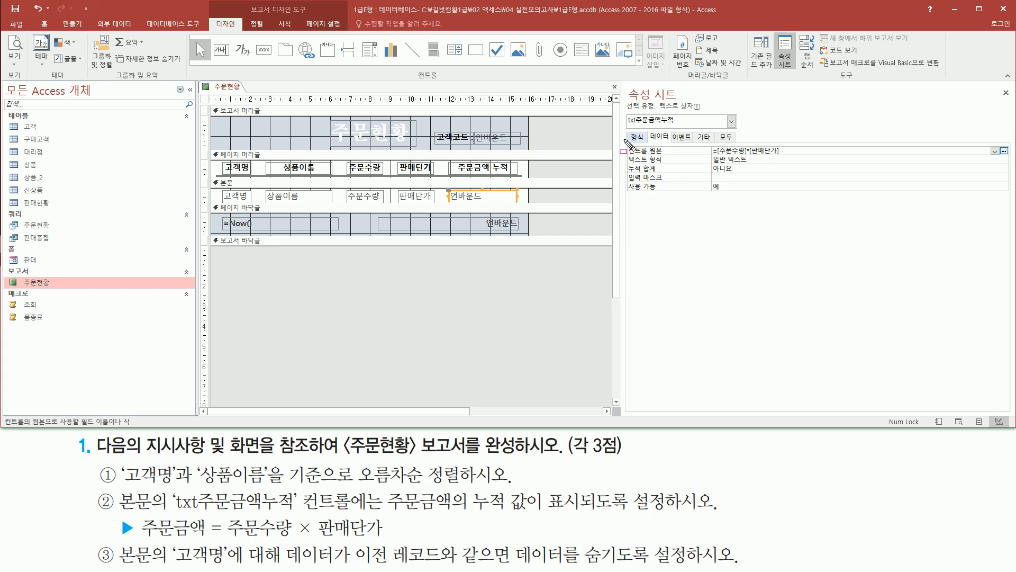
pyautogui.moveTo(625, 140); pyautogui.dragTo(796, 159)
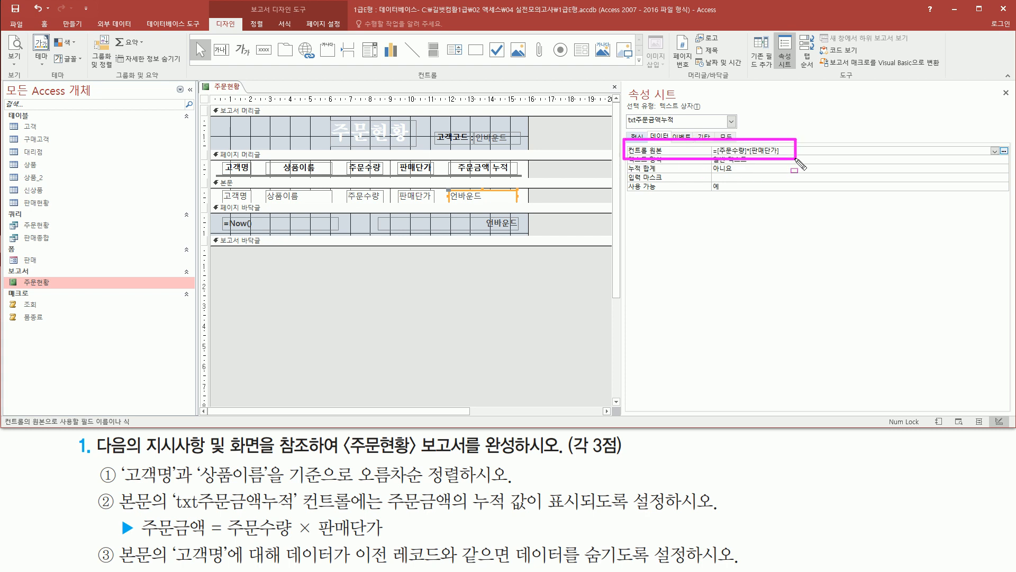
# Step: Set the running sum (누적 합계) property of txt주문금액누적 to 모두
pyautogui.moveTo(469, 513); pyautogui.dragTo(530, 513)
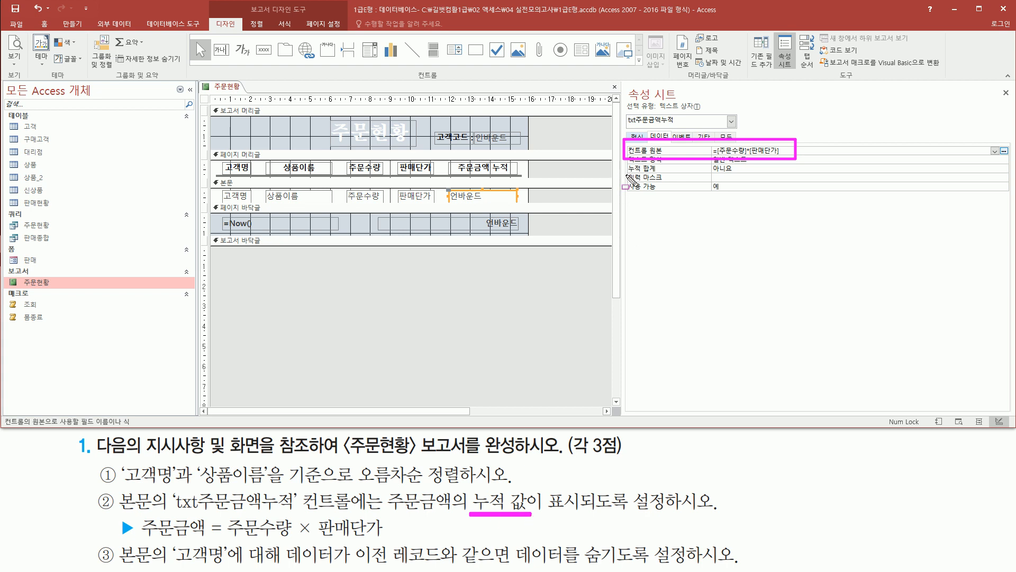
pyautogui.moveTo(623, 173); pyautogui.dragTo(663, 172)
pyautogui.press('Escape')
pyautogui.click(739, 169)
pyautogui.click(1003, 169)
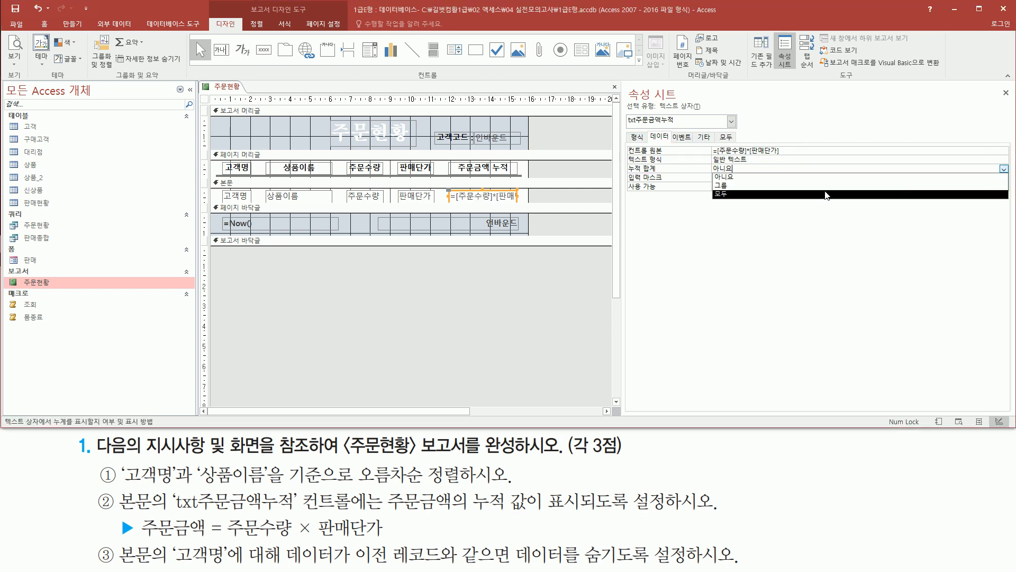
pyautogui.click(818, 195)
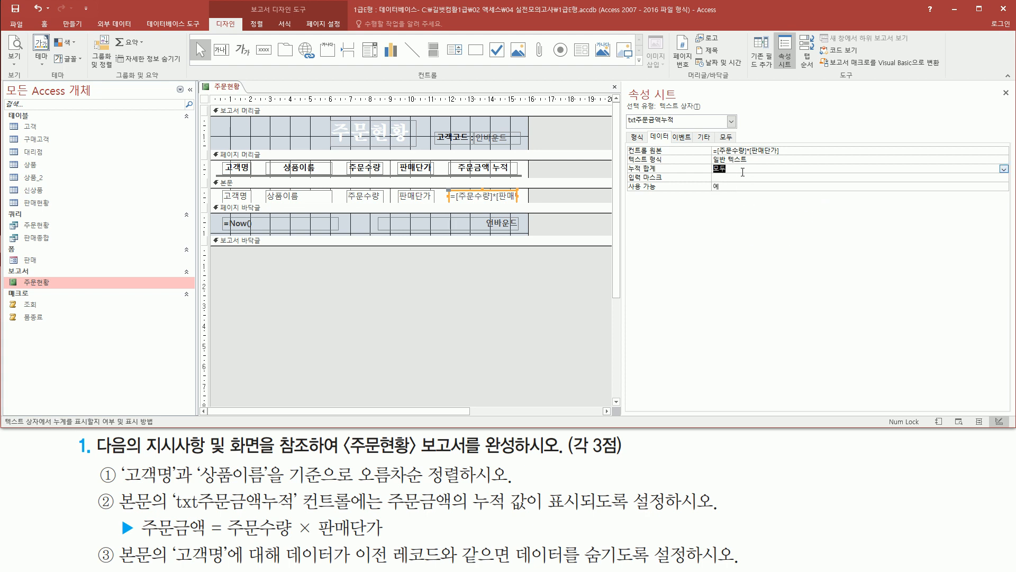
pyautogui.moveTo(624, 171); pyautogui.dragTo(735, 172)
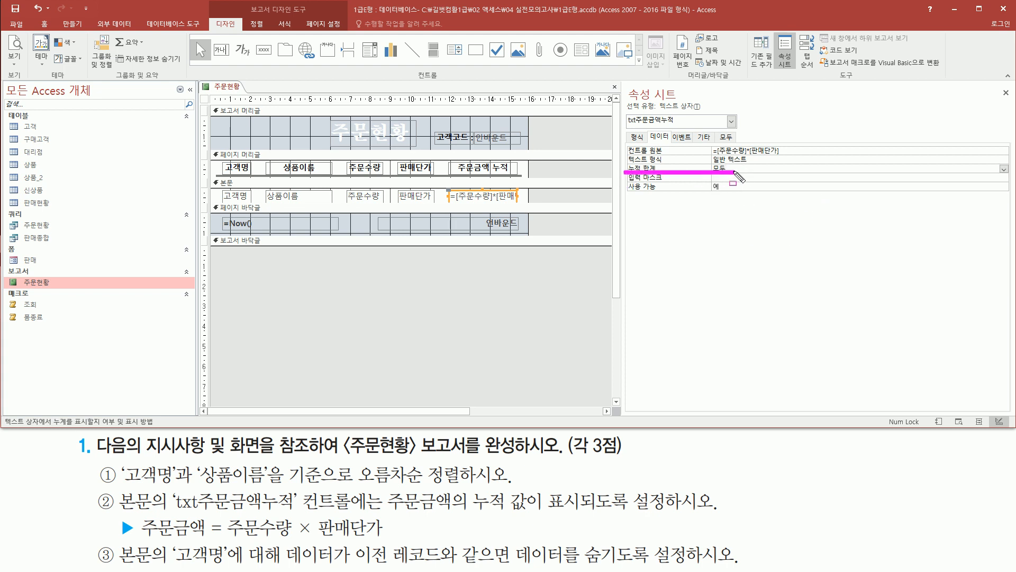
# Step: Show the report in Print Preview and check the accumulated order amounts in the 주문금액 누적 column
pyautogui.click(393, 283)
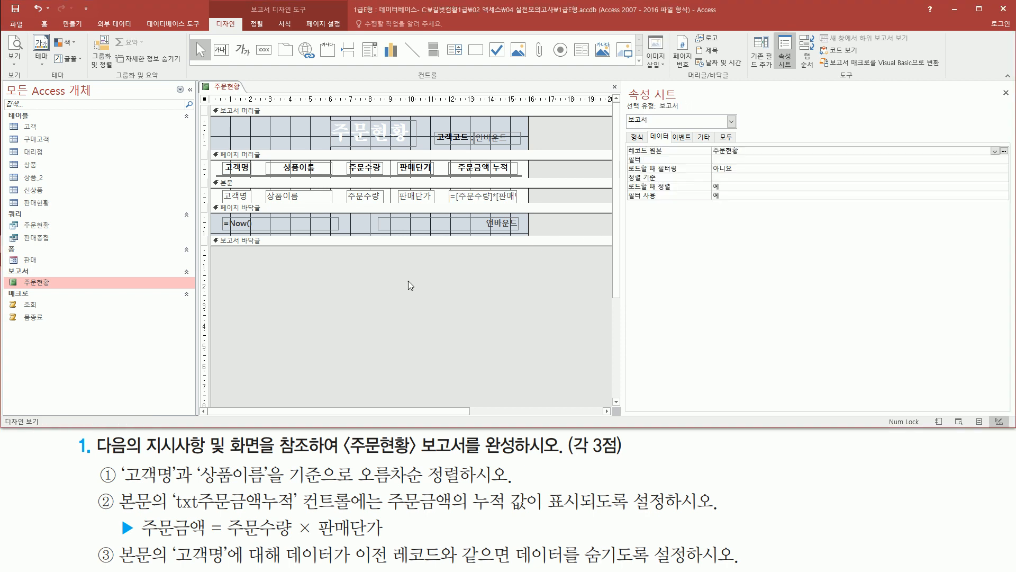
pyautogui.rightClick(453, 271)
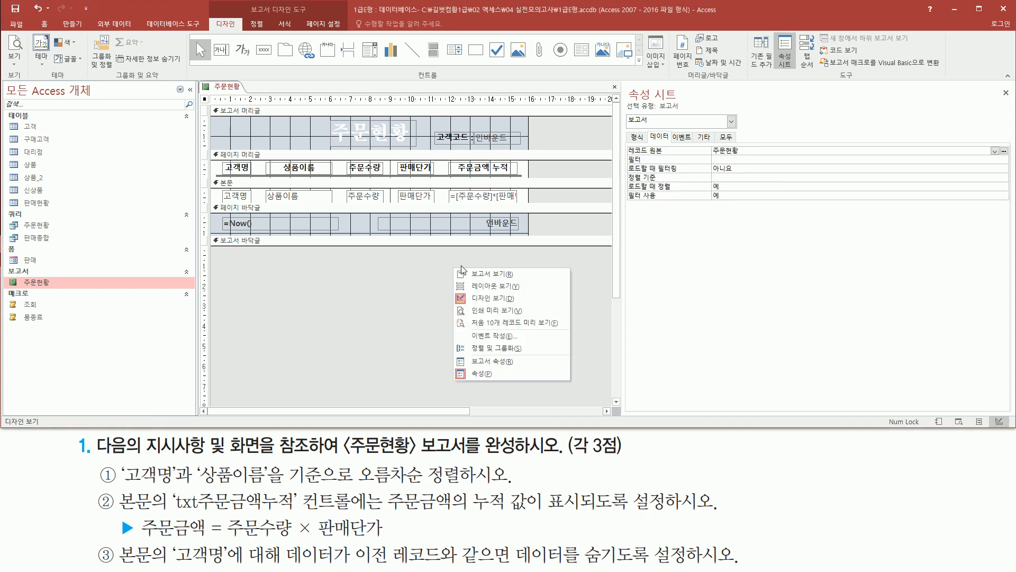
pyautogui.click(495, 311)
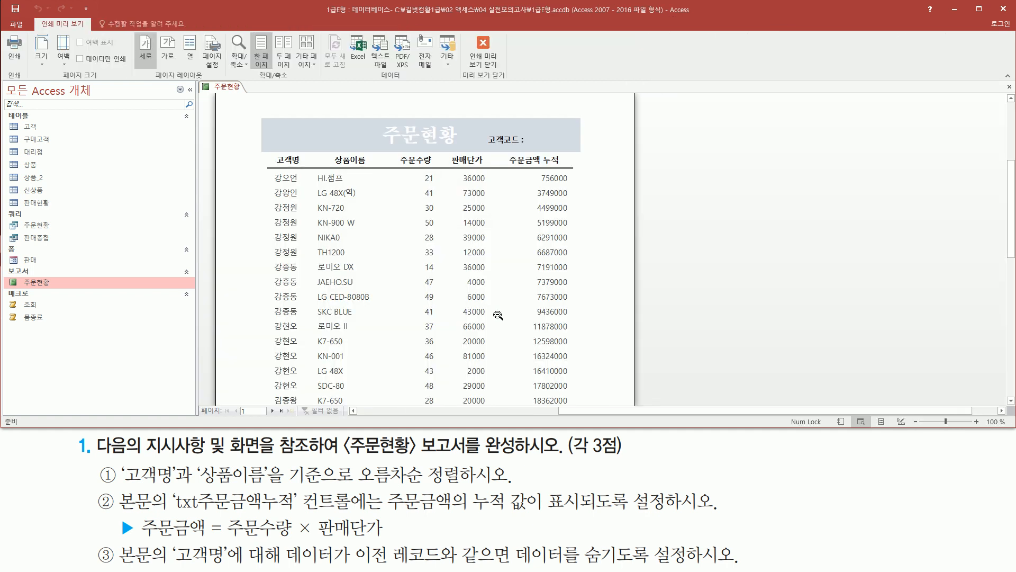
pyautogui.scroll(-1, 502, 290)
pyautogui.scroll(-1, 515, 242)
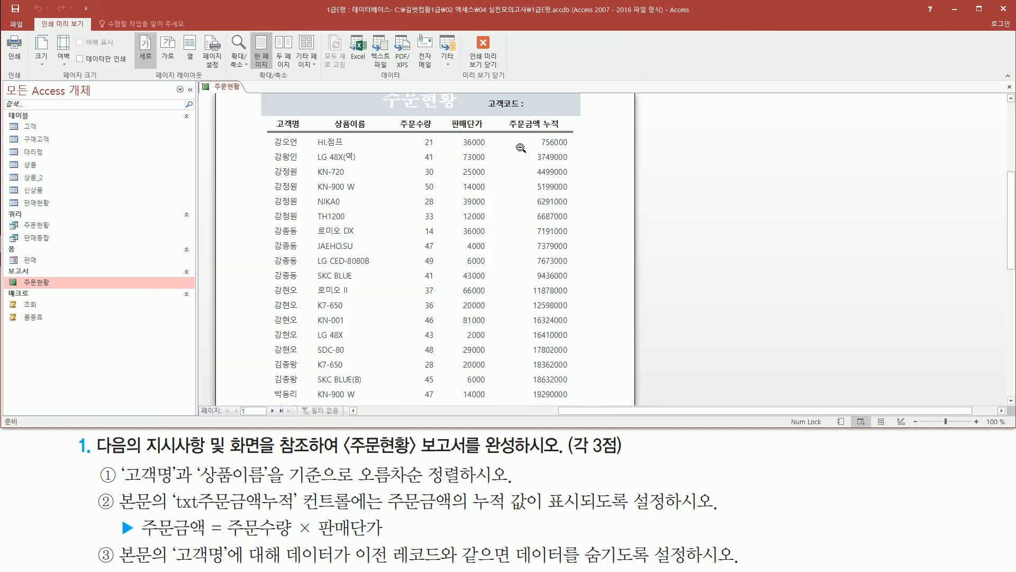
pyautogui.moveTo(508, 136)
pyautogui.mouseDown()
pyautogui.moveTo(613, 482)
pyautogui.moveTo(608, 418)
pyautogui.moveTo(597, 405)
pyautogui.mouseUp()
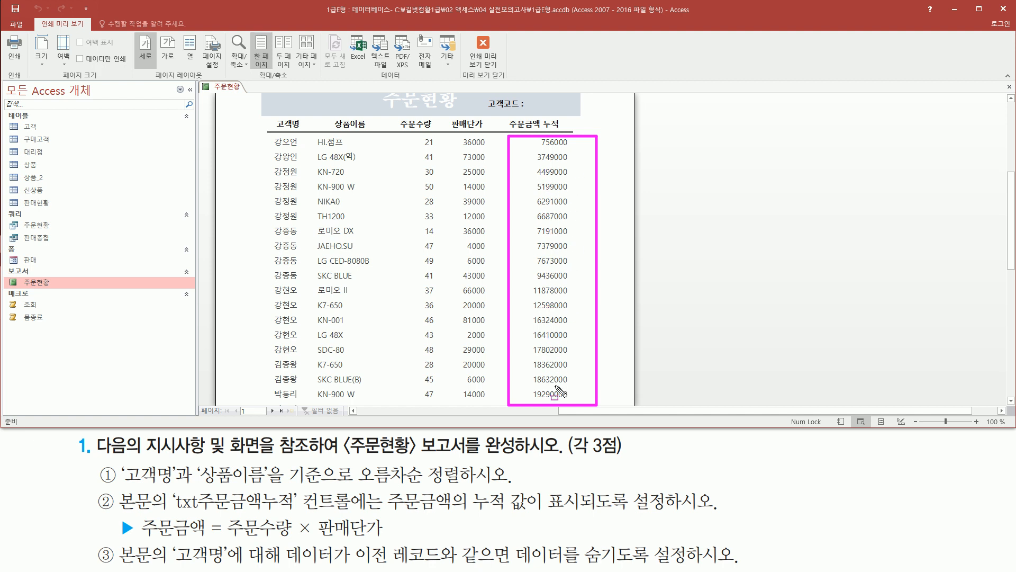
pyautogui.press('Escape')
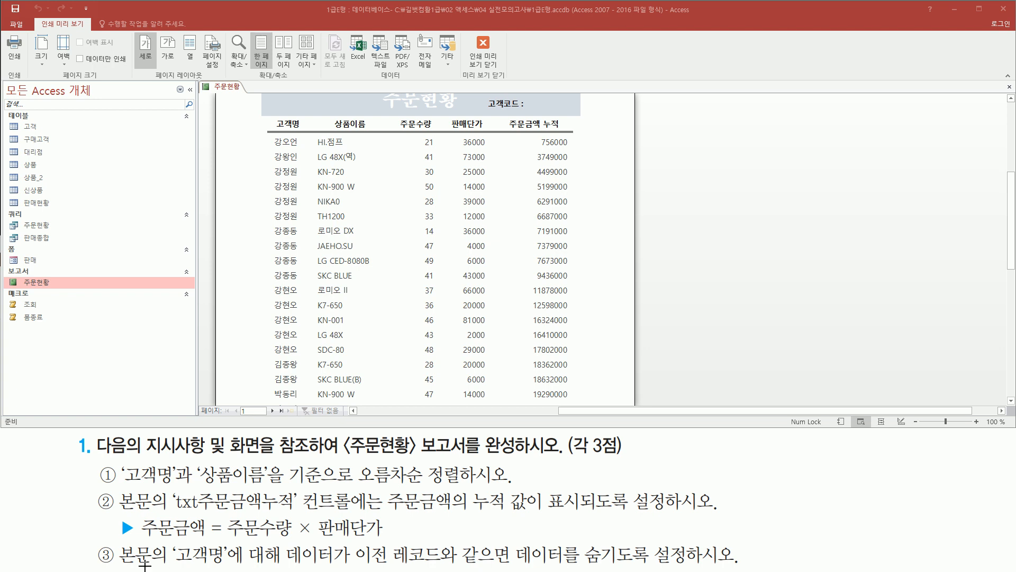
pyautogui.moveTo(172, 541); pyautogui.dragTo(228, 567)
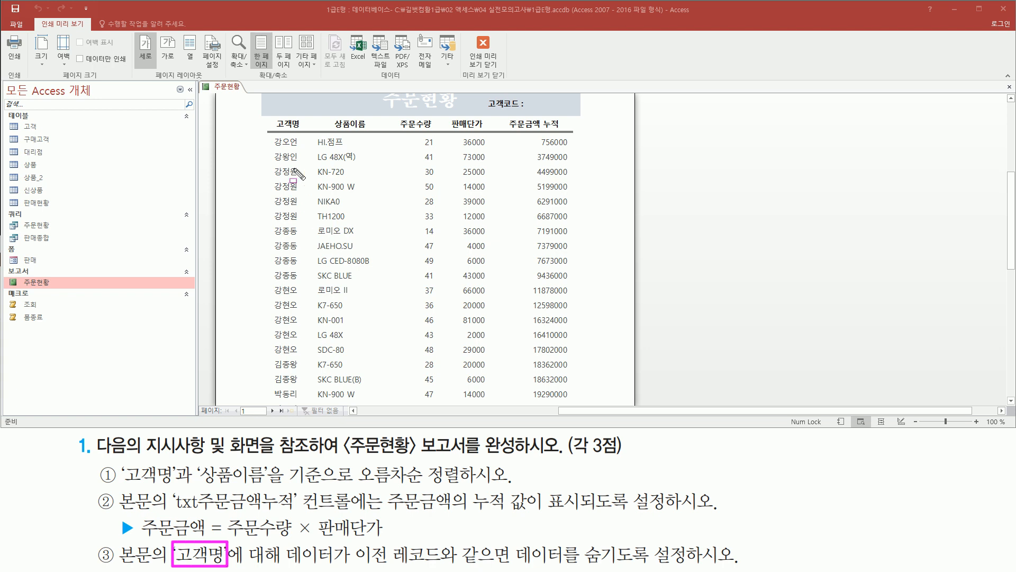
pyautogui.moveTo(260, 114)
pyautogui.mouseDown()
pyautogui.moveTo(295, 419)
pyautogui.moveTo(308, 403)
pyautogui.mouseUp()
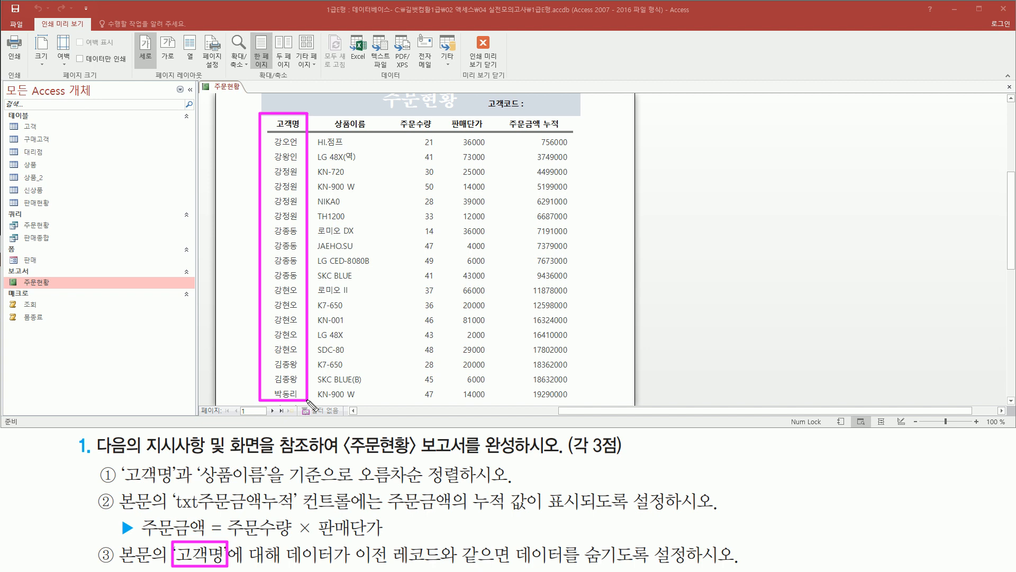
pyautogui.moveTo(350, 565); pyautogui.dragTo(703, 568)
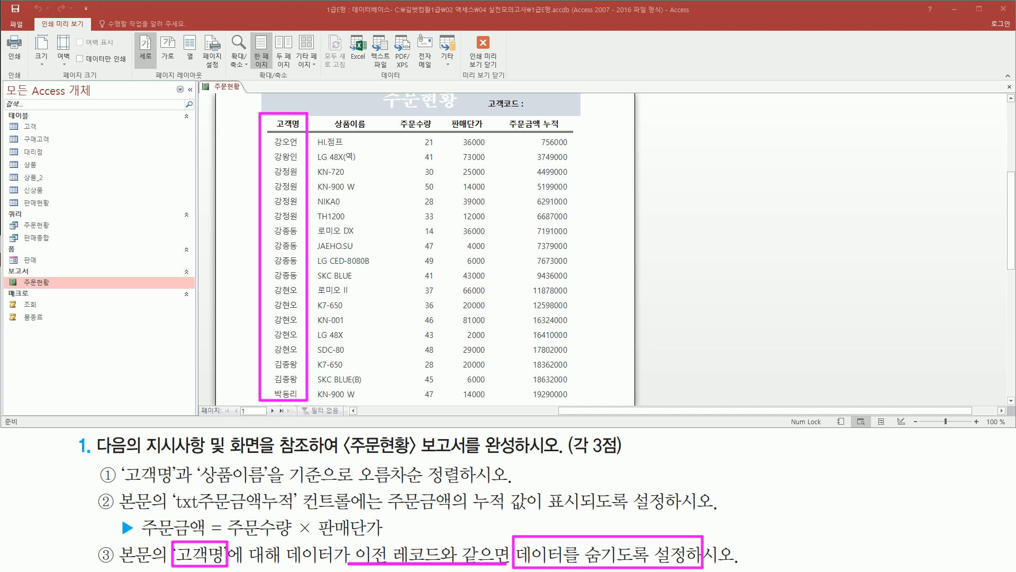
pyautogui.press('Escape')
# Step: Return to Design view and set 중복 내용 숨기기 to 예 for the 고객명 text box in the detail section
pyautogui.rightClick(662, 161)
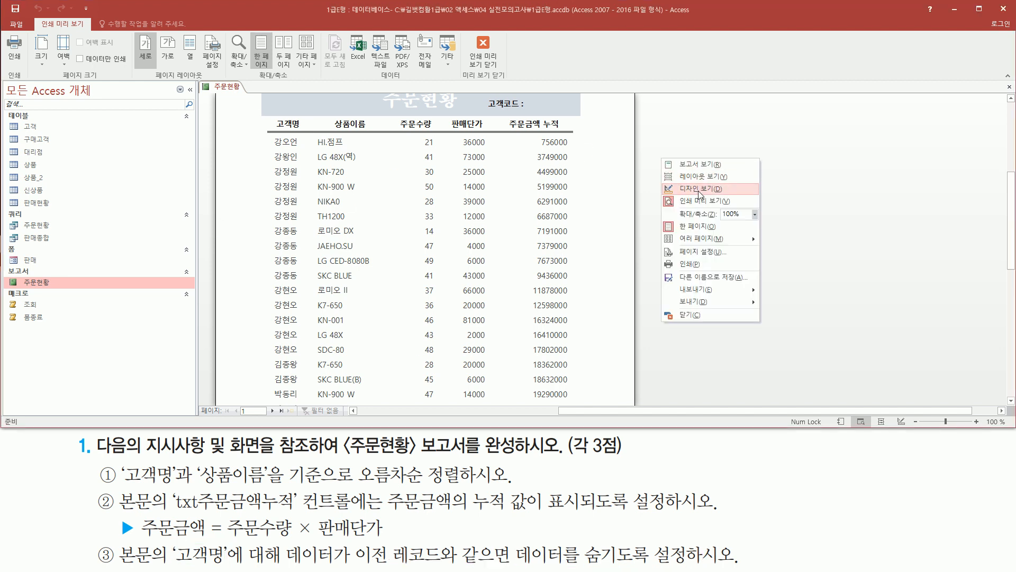
pyautogui.click(699, 189)
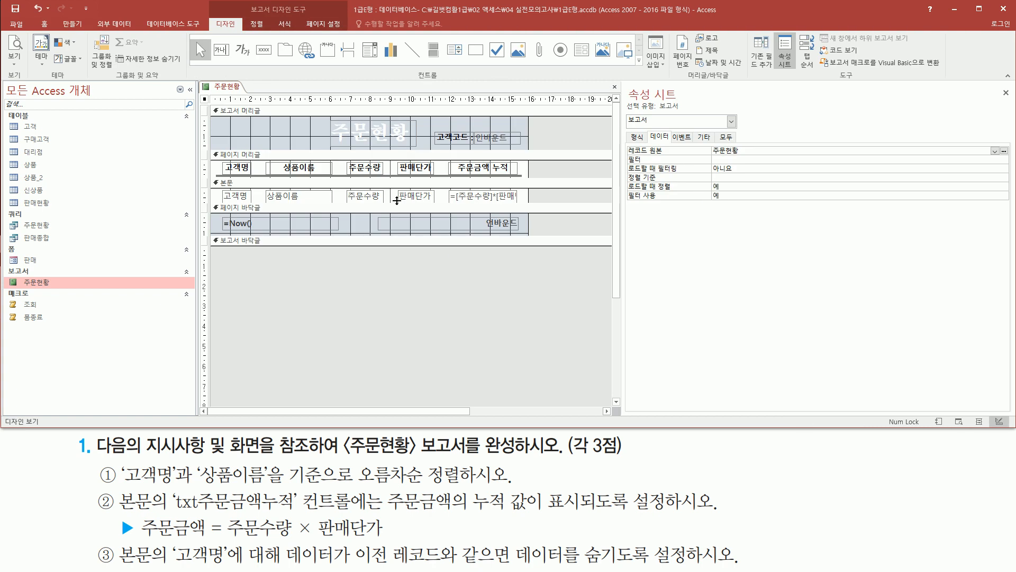
pyautogui.click(243, 201)
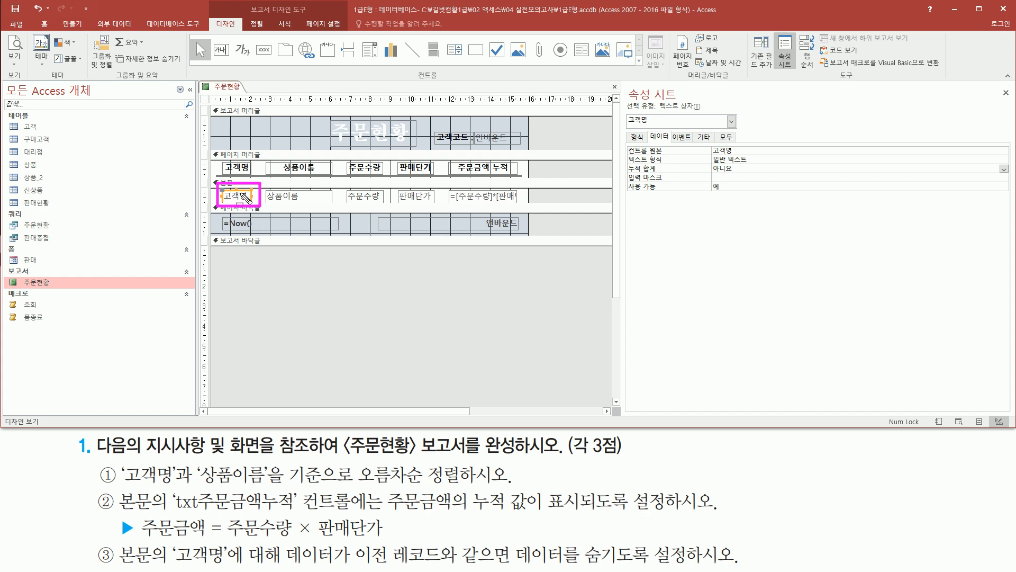
pyautogui.click(637, 138)
pyautogui.scroll(-6, 680, 225)
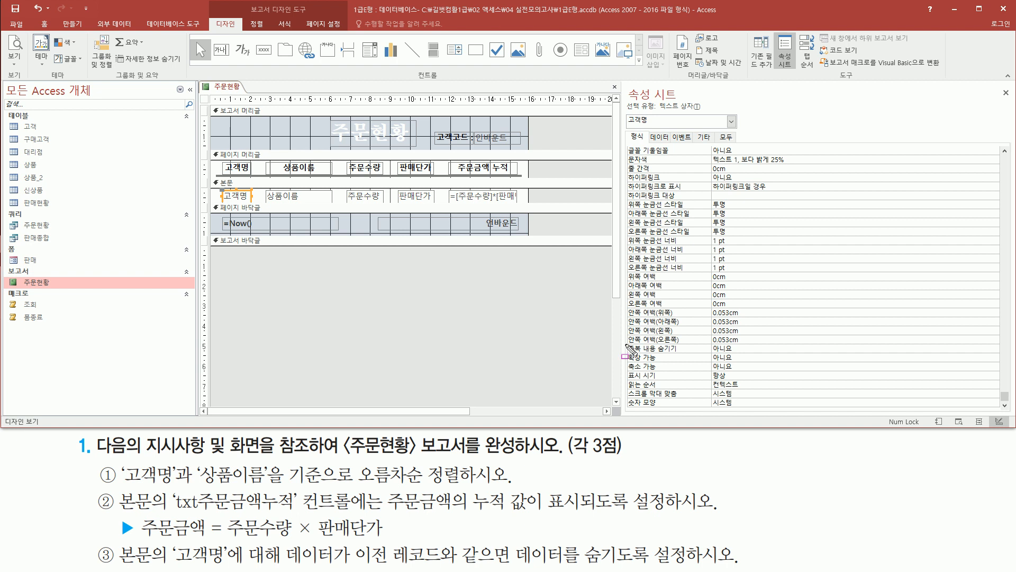
pyautogui.doubleClick(756, 348)
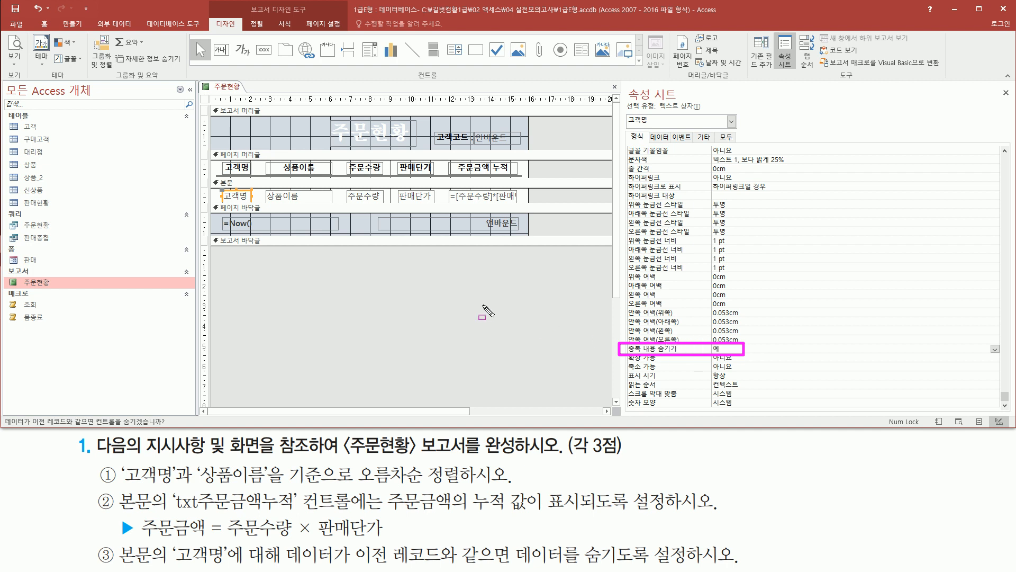
# Step: Show the report in Print Preview and check how repeated values appear in the 고객명 column
pyautogui.rightClick(448, 258)
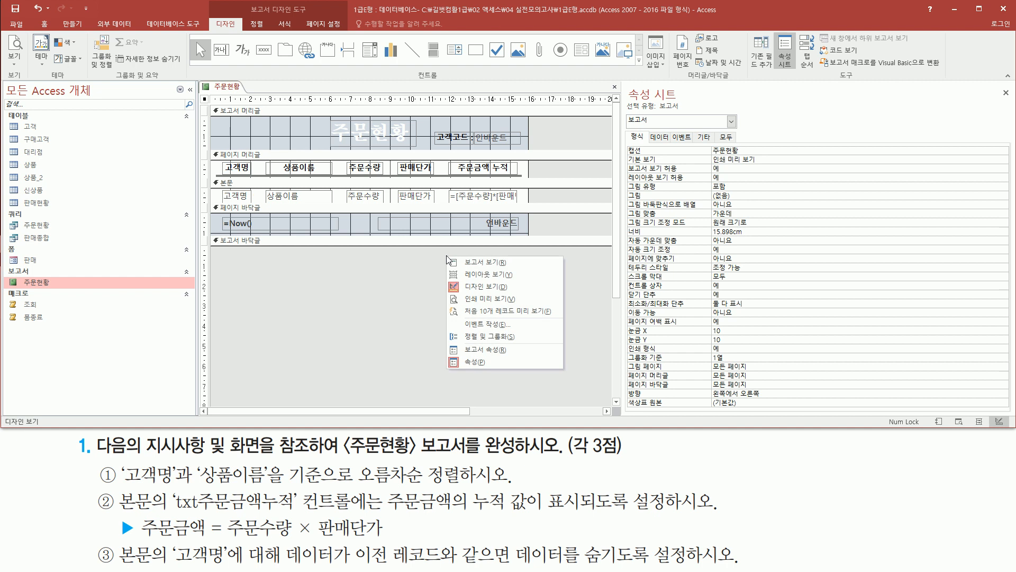
pyautogui.click(476, 299)
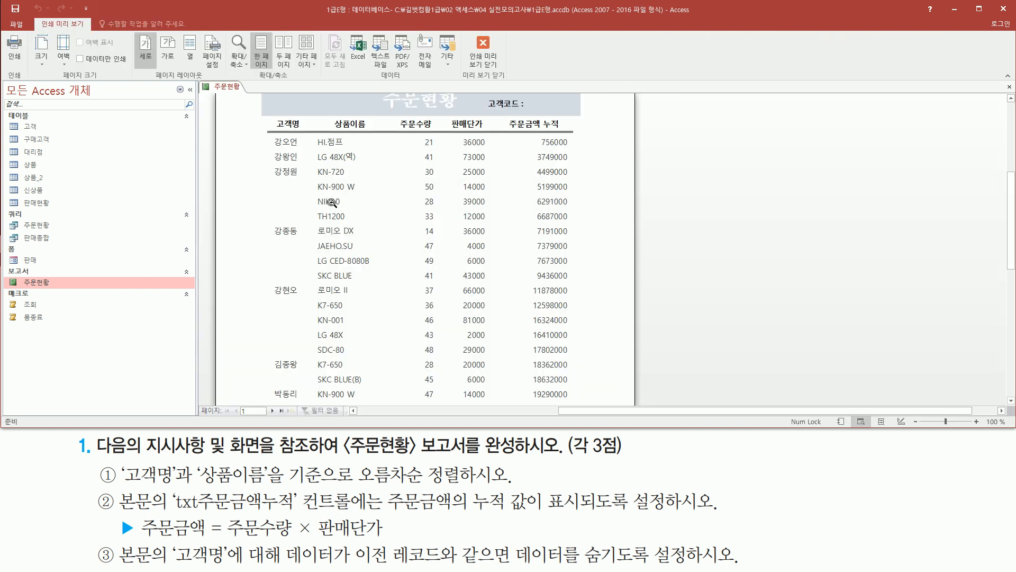
pyautogui.moveTo(270, 166)
pyautogui.mouseDown()
pyautogui.moveTo(305, 222)
pyautogui.moveTo(280, 241)
pyautogui.moveTo(303, 287)
pyautogui.moveTo(303, 389)
pyautogui.mouseUp()
pyautogui.press('Escape')
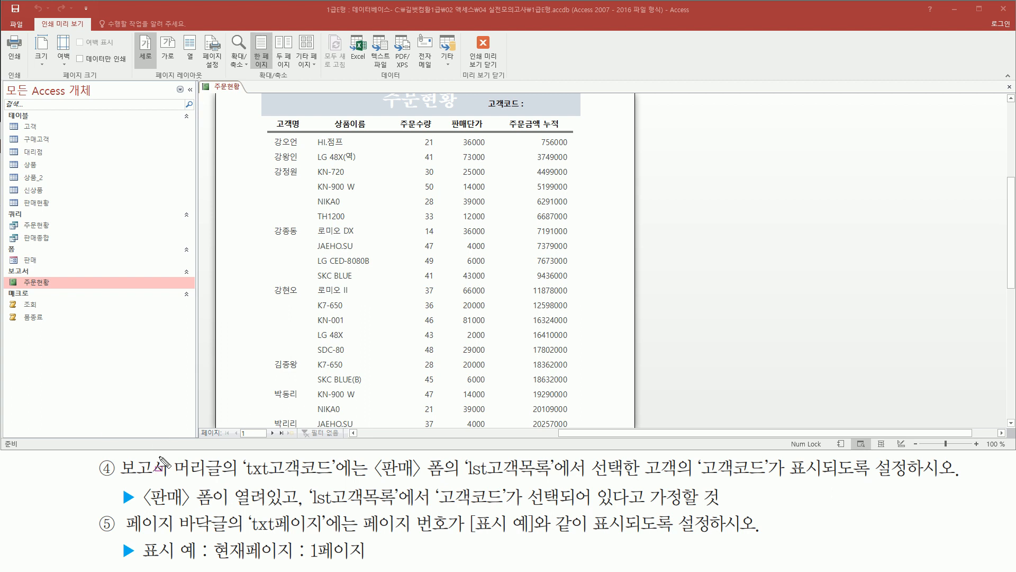
pyautogui.moveTo(115, 480); pyautogui.dragTo(224, 480)
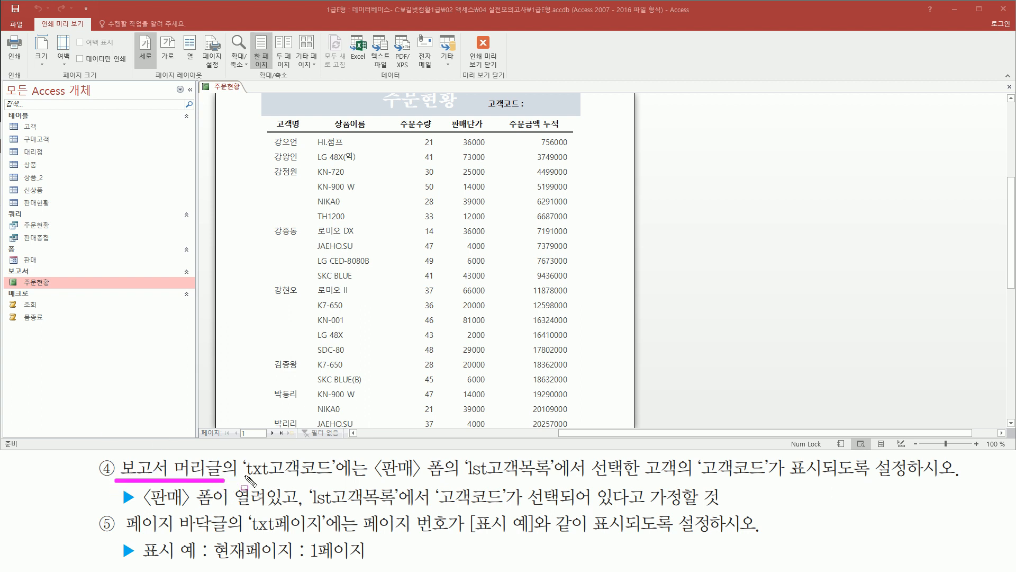
pyautogui.moveTo(243, 480)
pyautogui.mouseDown()
pyautogui.moveTo(344, 468)
pyautogui.moveTo(336, 456)
pyautogui.mouseUp()
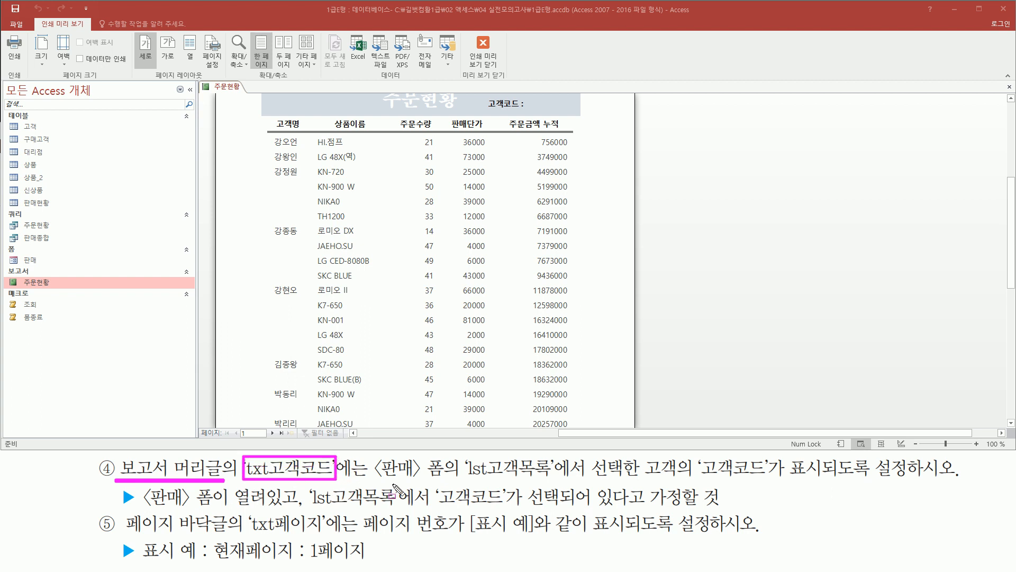
pyautogui.moveTo(368, 480)
pyautogui.mouseDown()
pyautogui.moveTo(455, 479)
pyautogui.moveTo(454, 458)
pyautogui.moveTo(556, 479)
pyautogui.moveTo(971, 483)
pyautogui.mouseUp()
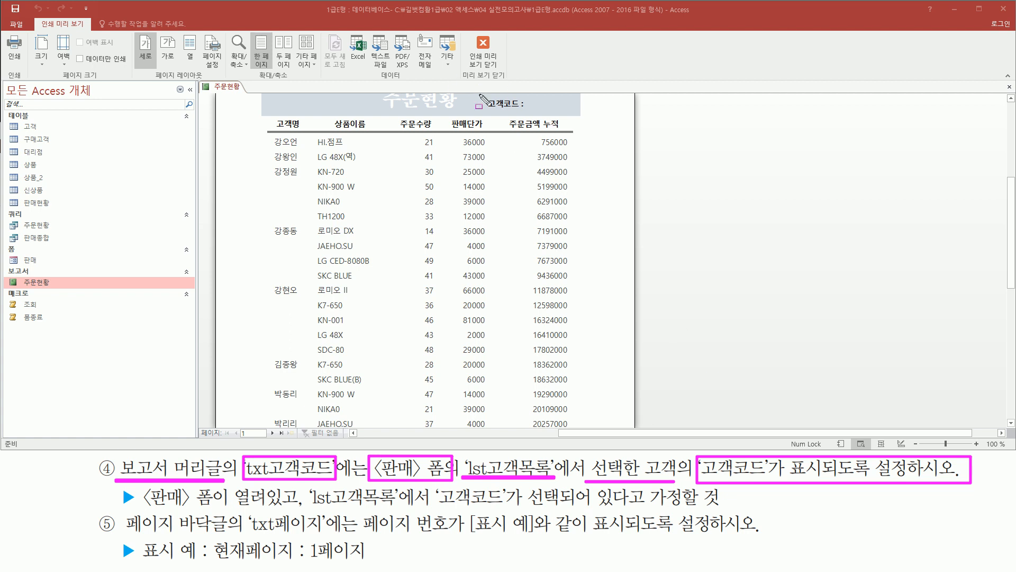
pyautogui.moveTo(485, 94)
pyautogui.mouseDown()
pyautogui.moveTo(498, 113)
pyautogui.moveTo(587, 120)
pyautogui.mouseUp()
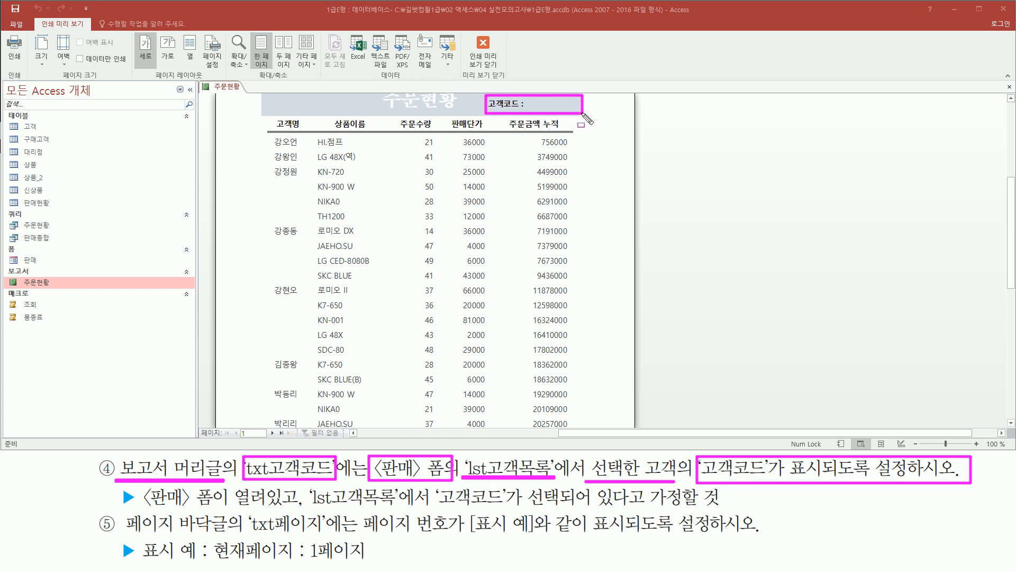
pyautogui.moveTo(530, 100); pyautogui.dragTo(575, 108)
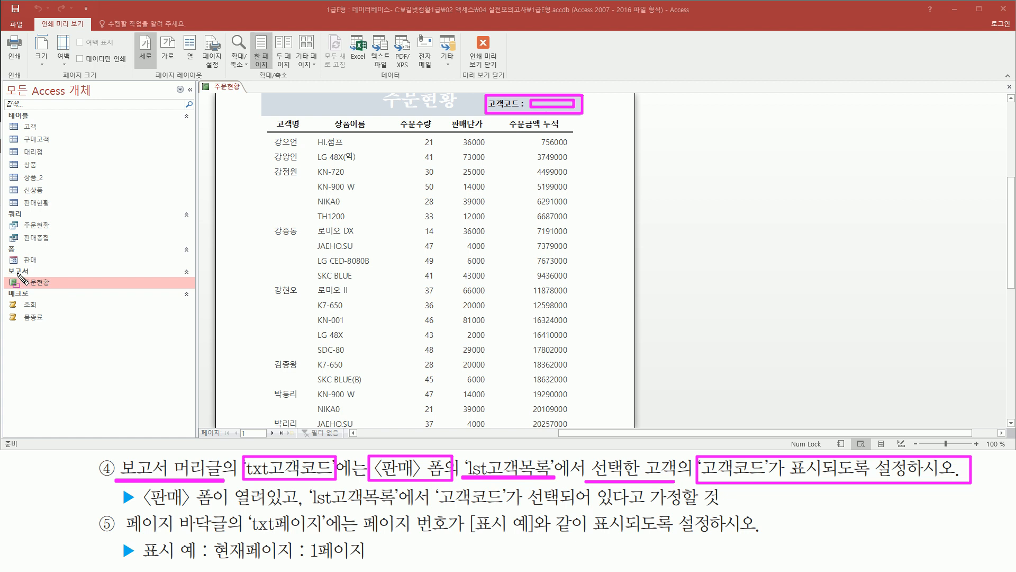
pyautogui.moveTo(5, 265); pyautogui.dragTo(65, 291)
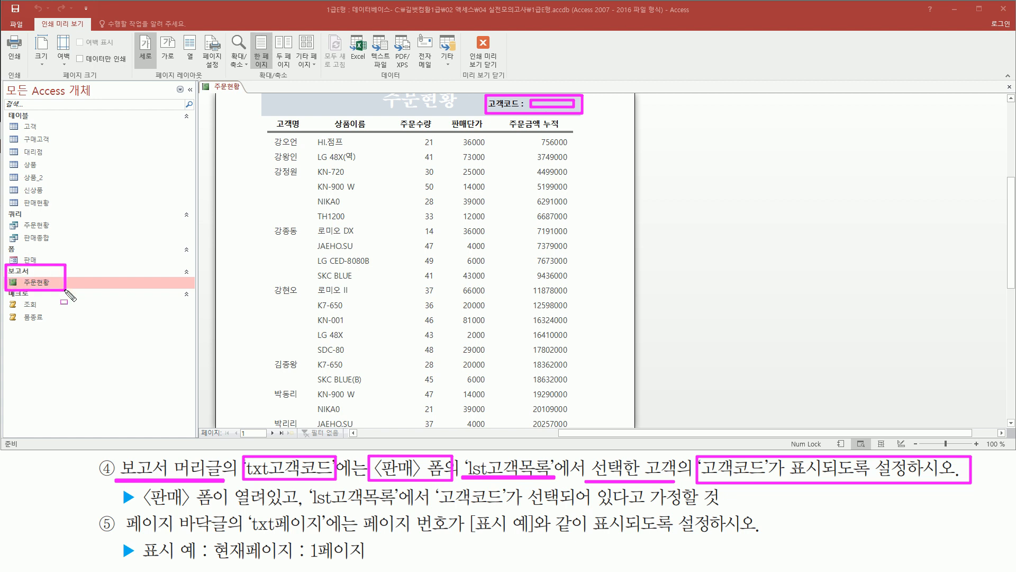
pyautogui.moveTo(4, 242); pyautogui.dragTo(49, 263)
pyautogui.moveTo(141, 509); pyautogui.dragTo(400, 510)
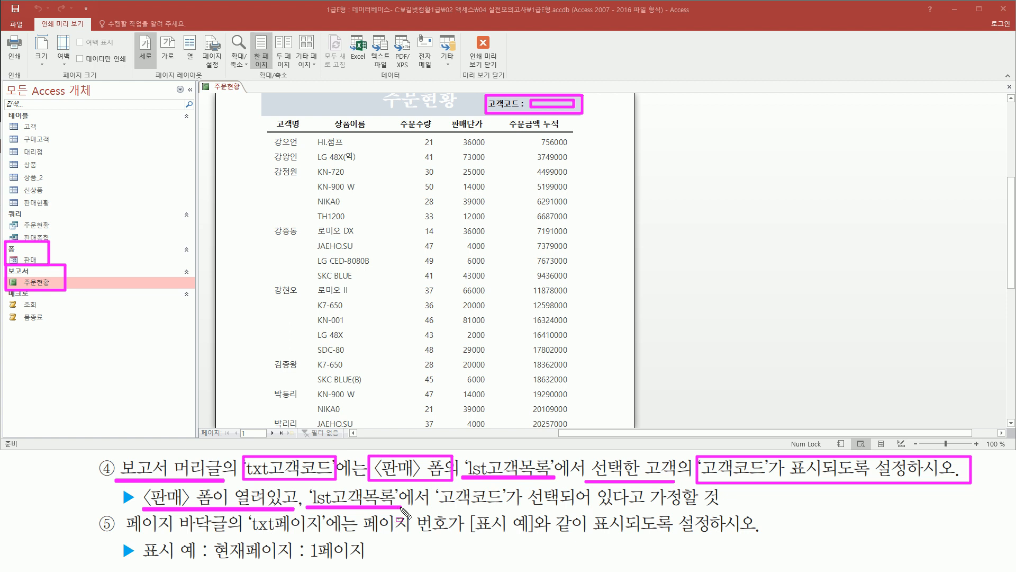
pyautogui.moveTo(437, 509); pyautogui.dragTo(734, 509)
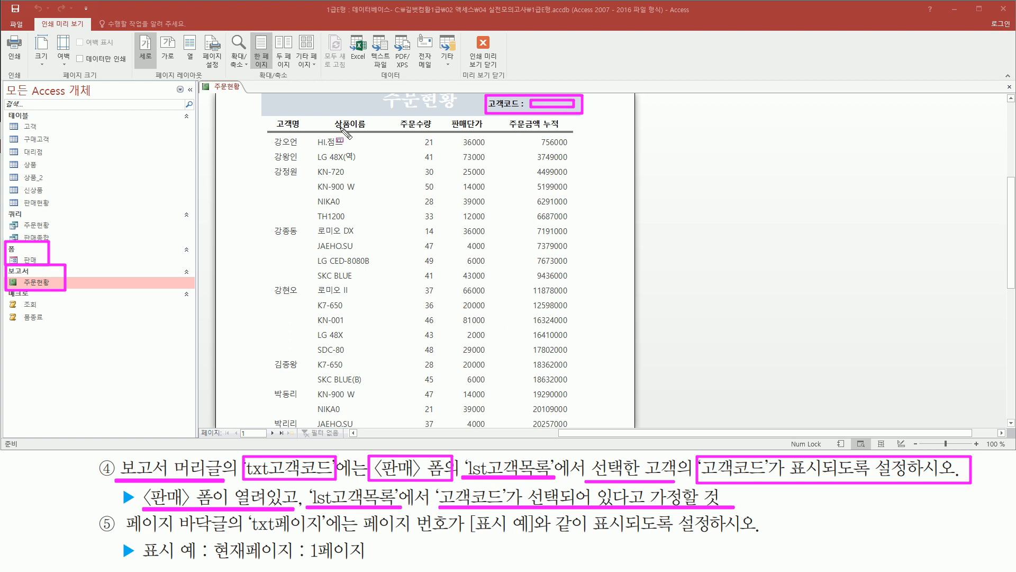
pyautogui.press('Escape')
# Step: Open the 판매 form in Design view and select the lst고객목록 list box in the form footer
pyautogui.click(39, 259)
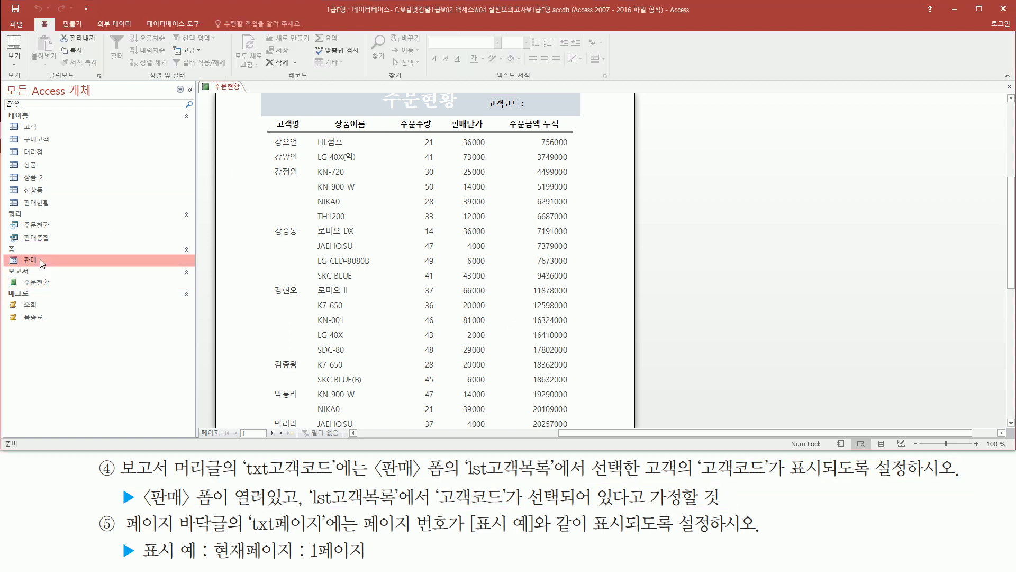
pyautogui.rightClick(40, 259)
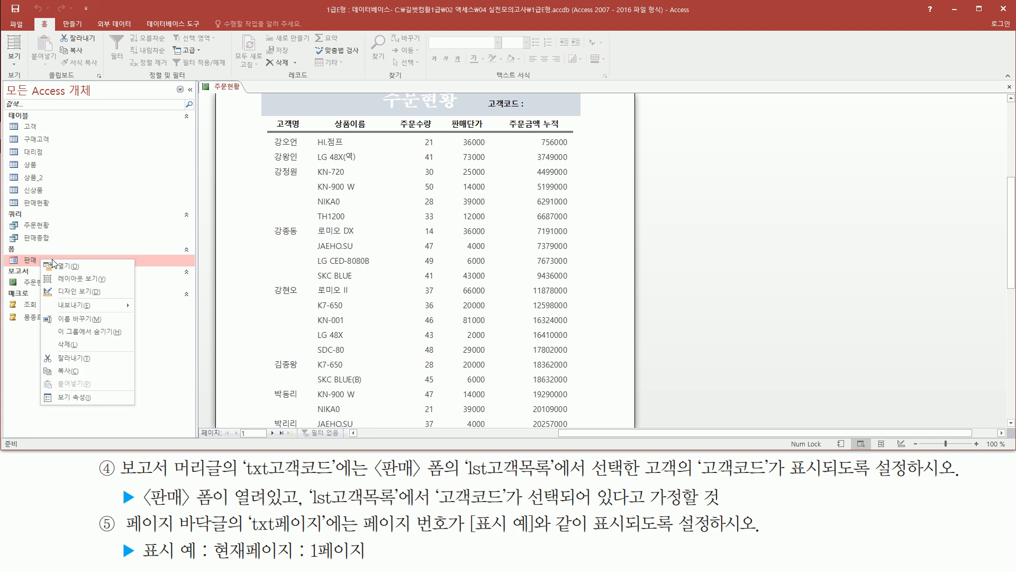
pyautogui.click(91, 292)
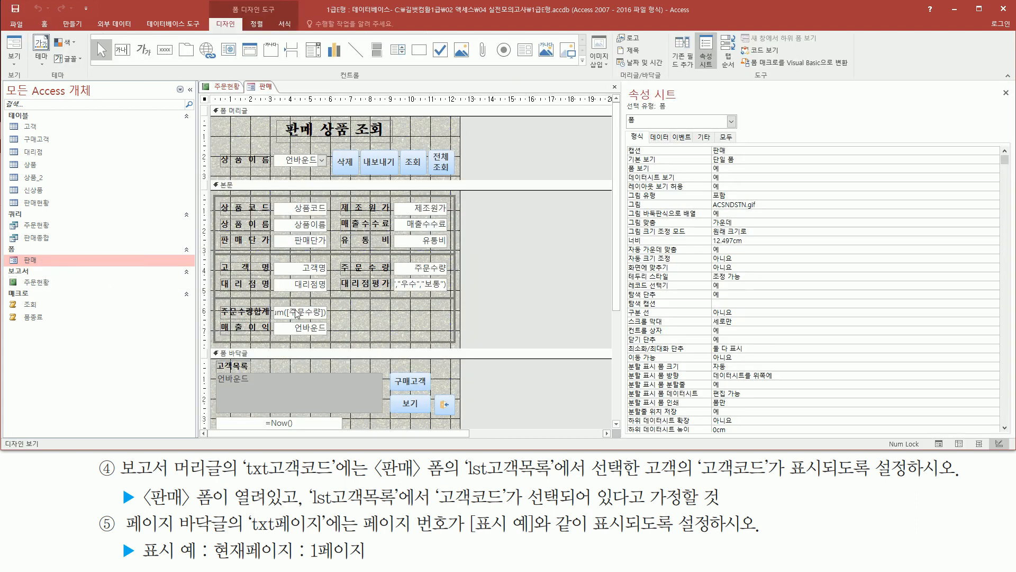
pyautogui.moveTo(303, 507); pyautogui.dragTo(400, 473)
pyautogui.moveTo(214, 369)
pyautogui.mouseDown()
pyautogui.moveTo(349, 418)
pyautogui.moveTo(383, 418)
pyautogui.mouseUp()
pyautogui.click(344, 390)
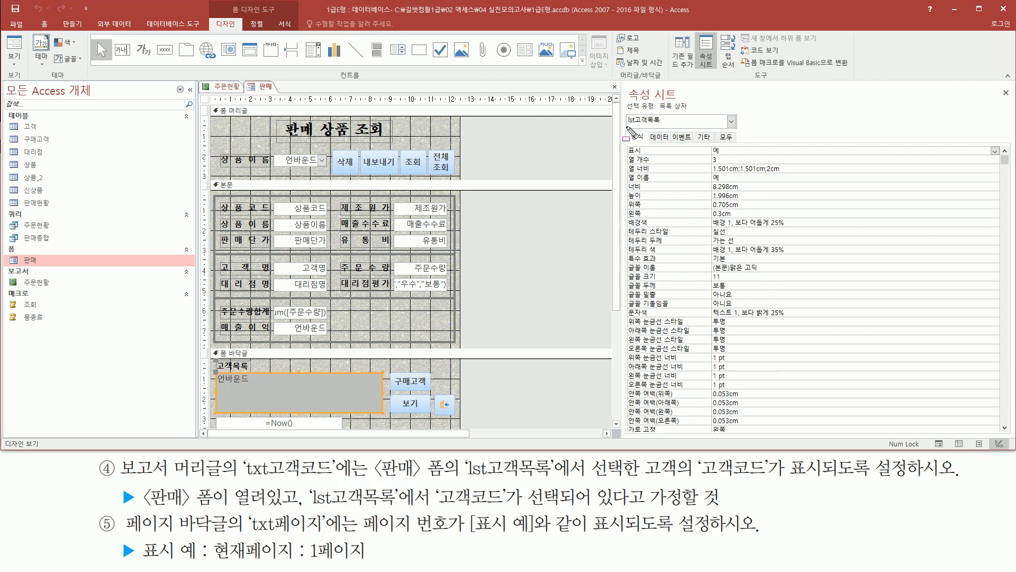
# Step: Examine the 행 원본 and 바운드 열 data properties of the lst고객목록 list box
pyautogui.moveTo(622, 125)
pyautogui.mouseDown()
pyautogui.moveTo(666, 126)
pyautogui.moveTo(669, 112)
pyautogui.mouseUp()
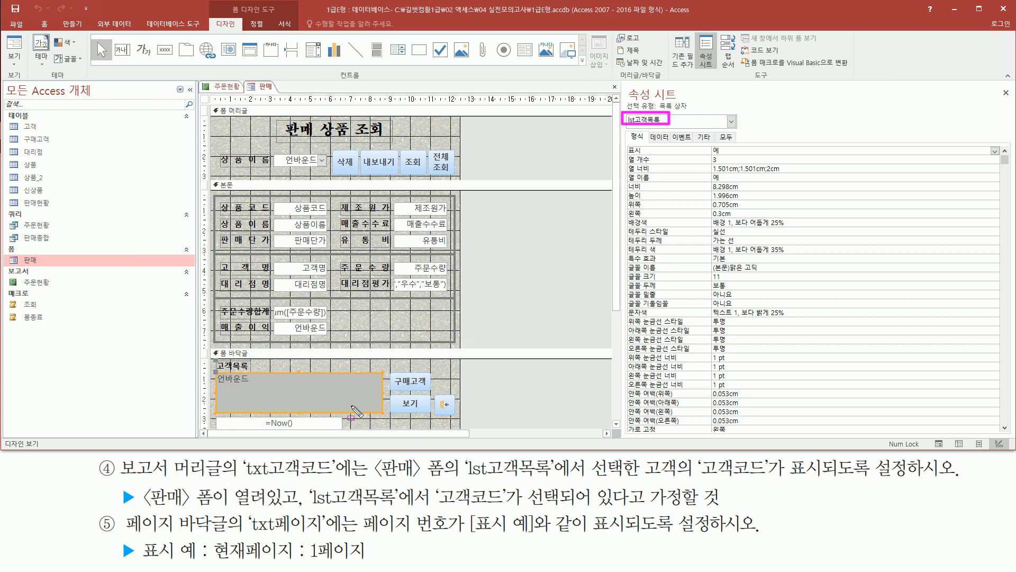
pyautogui.moveTo(646, 133); pyautogui.dragTo(675, 147)
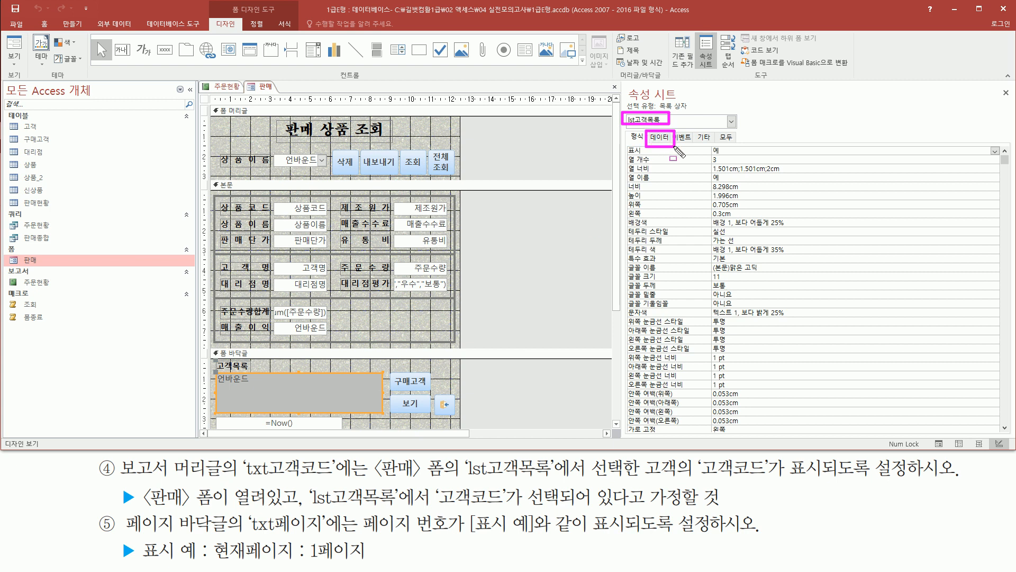
pyautogui.press('Escape')
pyautogui.click(660, 139)
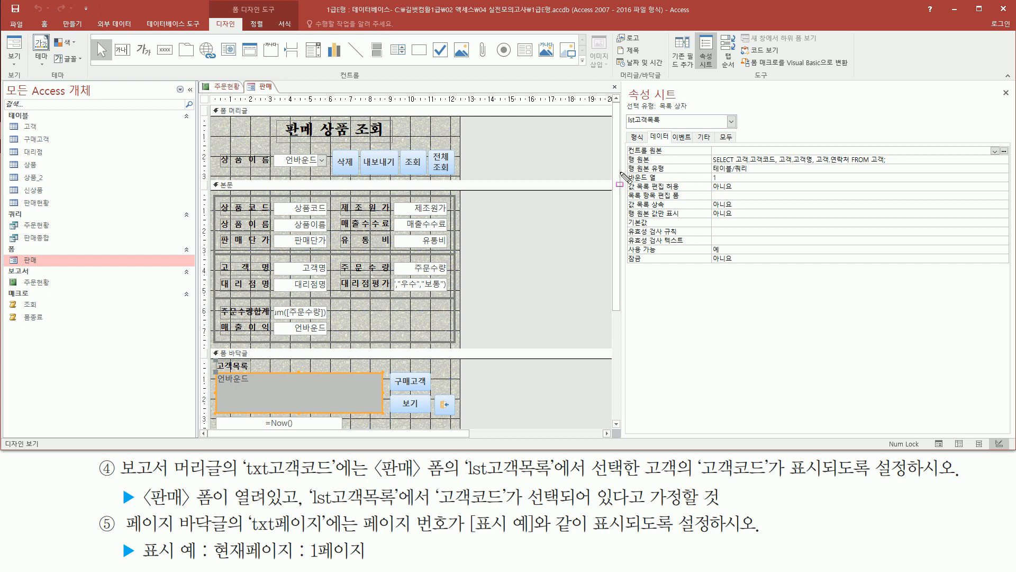
pyautogui.moveTo(625, 174); pyautogui.dragTo(751, 173)
pyautogui.moveTo(624, 150); pyautogui.dragTo(907, 168)
pyautogui.press('Escape')
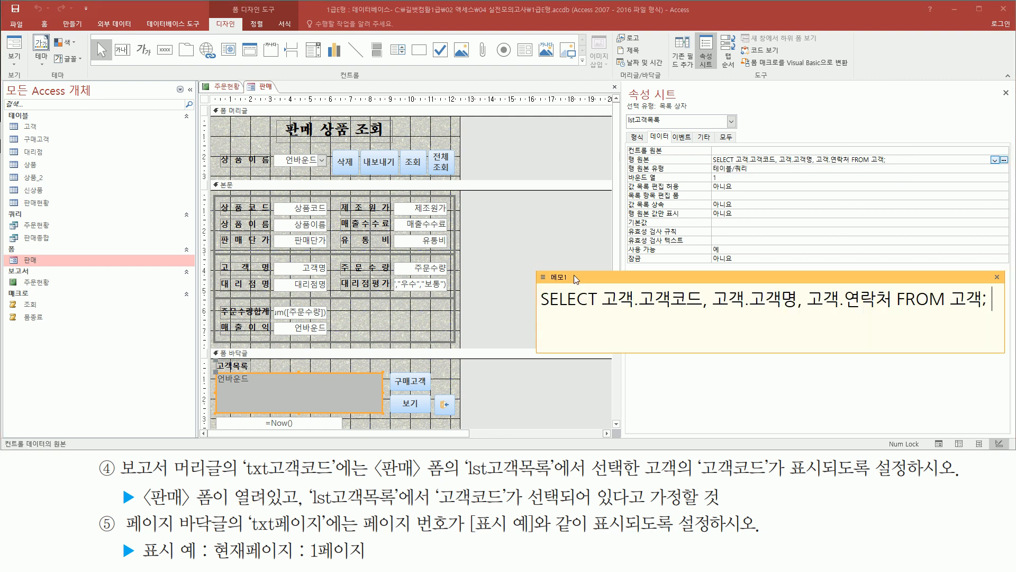
pyautogui.moveTo(541, 311); pyautogui.dragTo(985, 312)
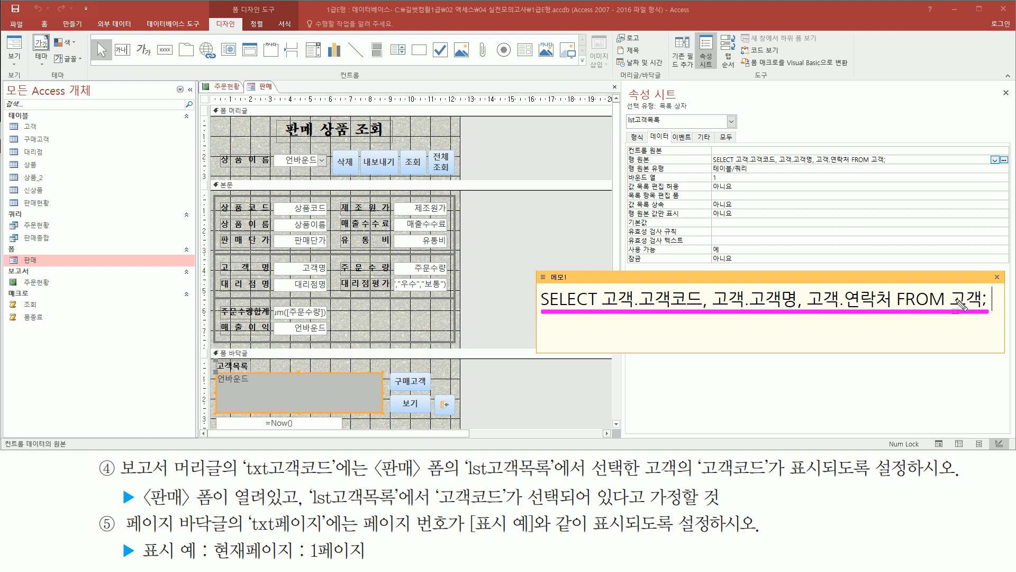
pyautogui.moveTo(950, 287); pyautogui.dragTo(985, 312)
pyautogui.moveTo(638, 303); pyautogui.dragTo(893, 303)
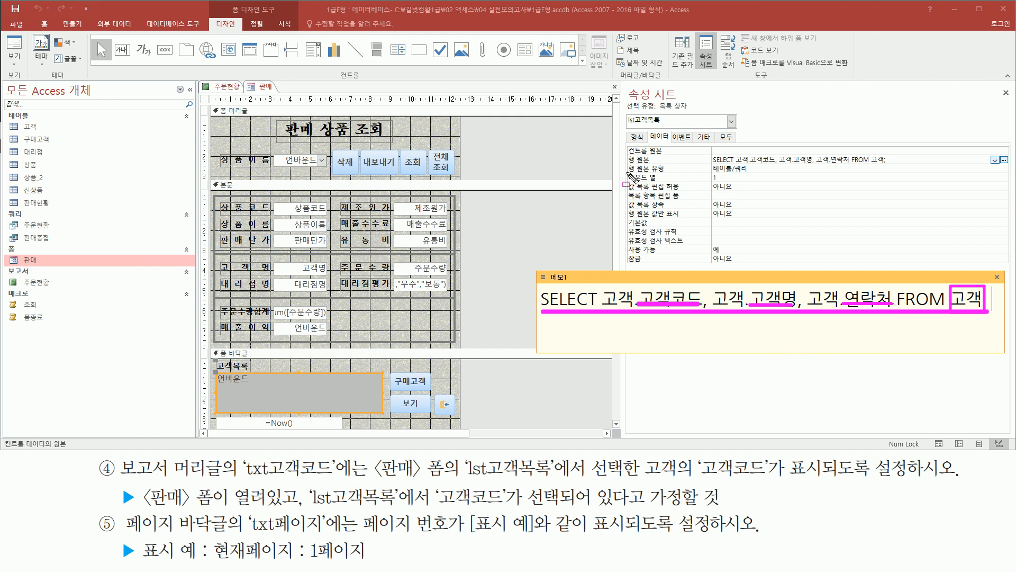
pyautogui.moveTo(625, 169)
pyautogui.mouseDown()
pyautogui.moveTo(646, 185)
pyautogui.moveTo(737, 187)
pyautogui.mouseUp()
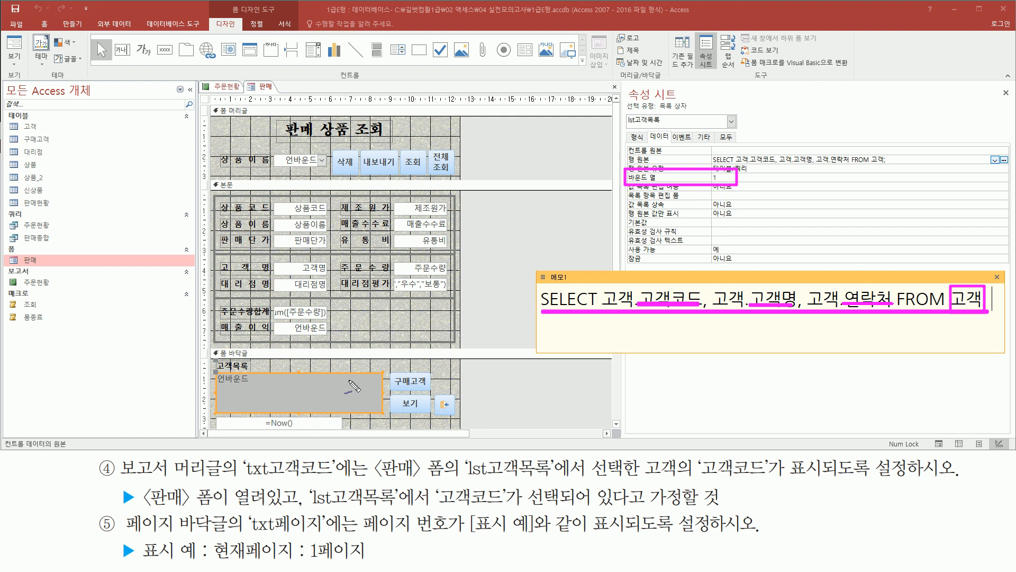
pyautogui.moveTo(661, 275); pyautogui.dragTo(686, 260)
pyautogui.moveTo(239, 454)
pyautogui.mouseDown()
pyautogui.moveTo(288, 481)
pyautogui.moveTo(340, 482)
pyautogui.mouseUp()
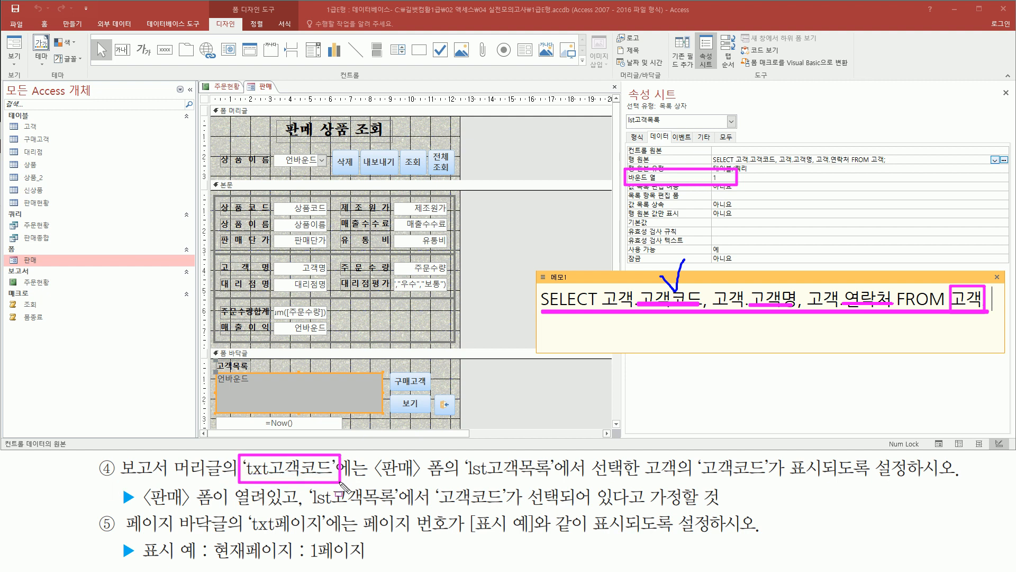
pyautogui.moveTo(699, 479)
pyautogui.mouseDown()
pyautogui.moveTo(773, 478)
pyautogui.moveTo(771, 456)
pyautogui.mouseUp()
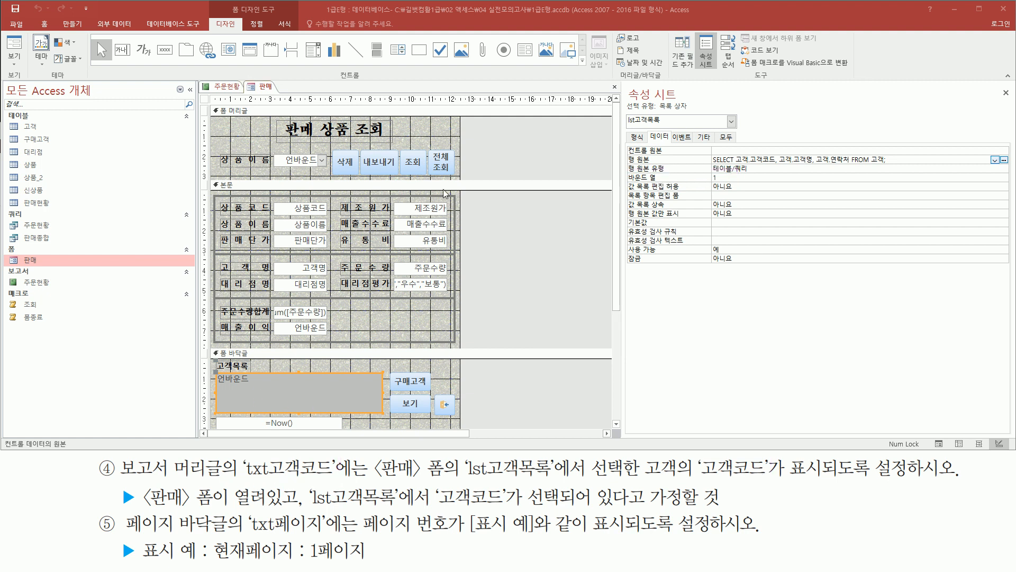
# Step: Show the 판매 form in Form view and select the first customer in the 고객목록 list
pyautogui.rightClick(492, 144)
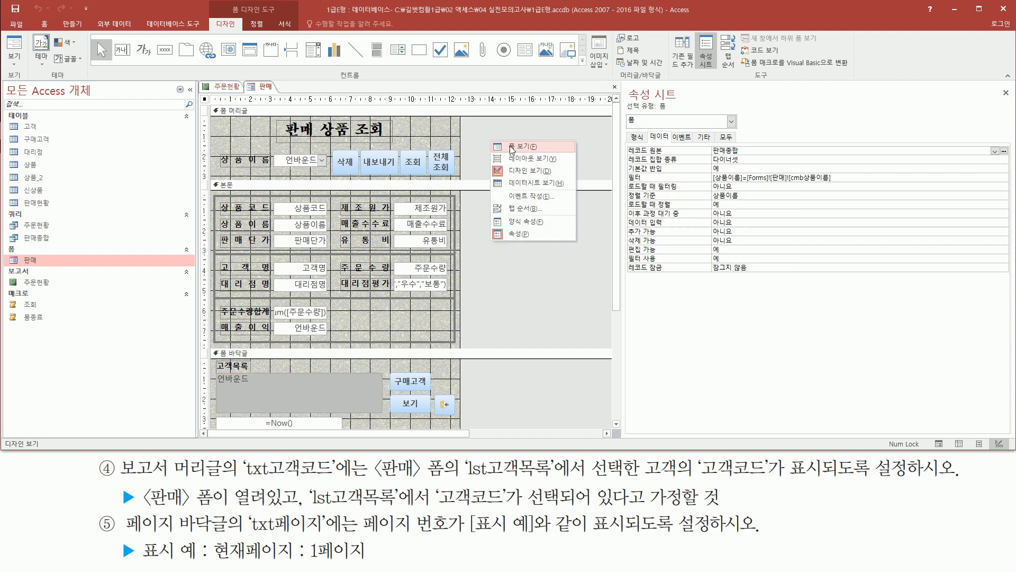
pyautogui.click(512, 150)
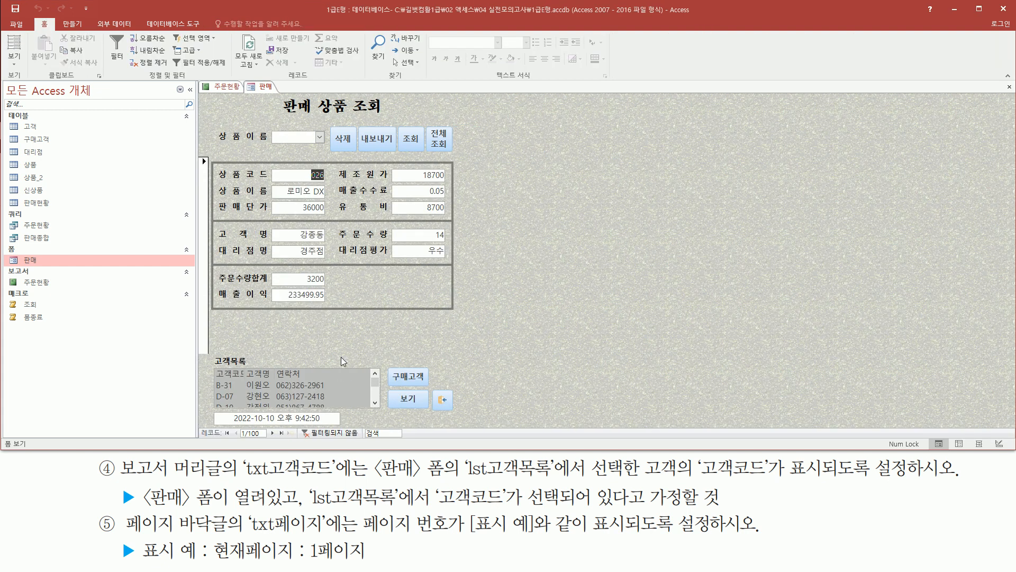
pyautogui.click(230, 384)
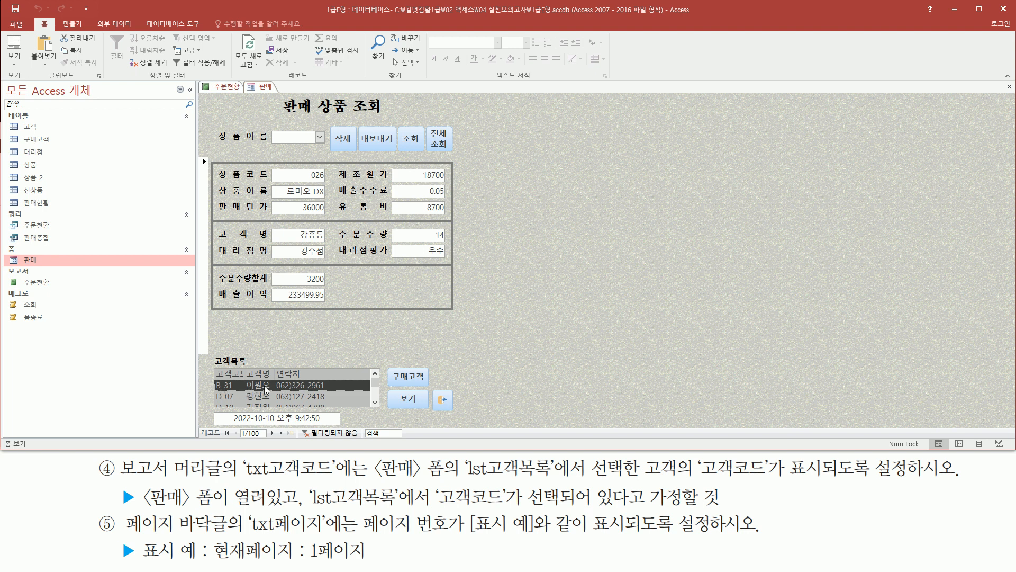
pyautogui.moveTo(208, 376); pyautogui.dragTo(364, 392)
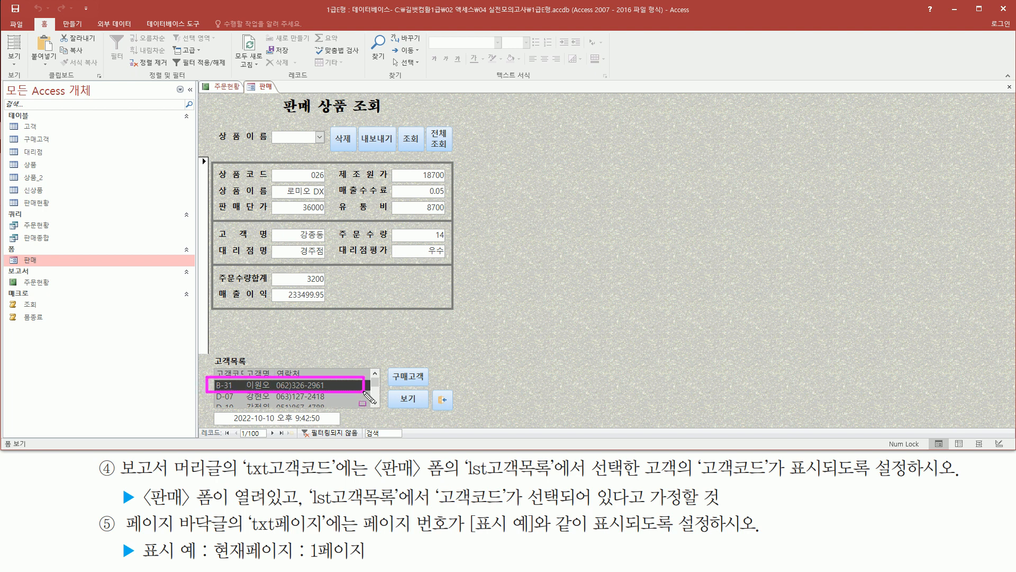
# Step: Return to the 주문현황 report in Design view and select the txt고객코드 text box in the report header
pyautogui.click(232, 87)
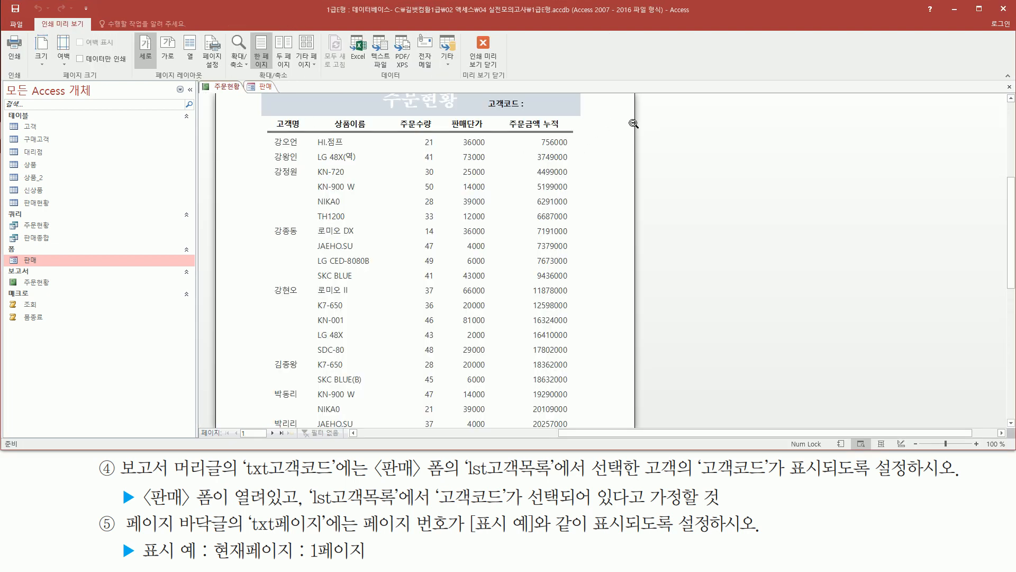
pyautogui.rightClick(675, 122)
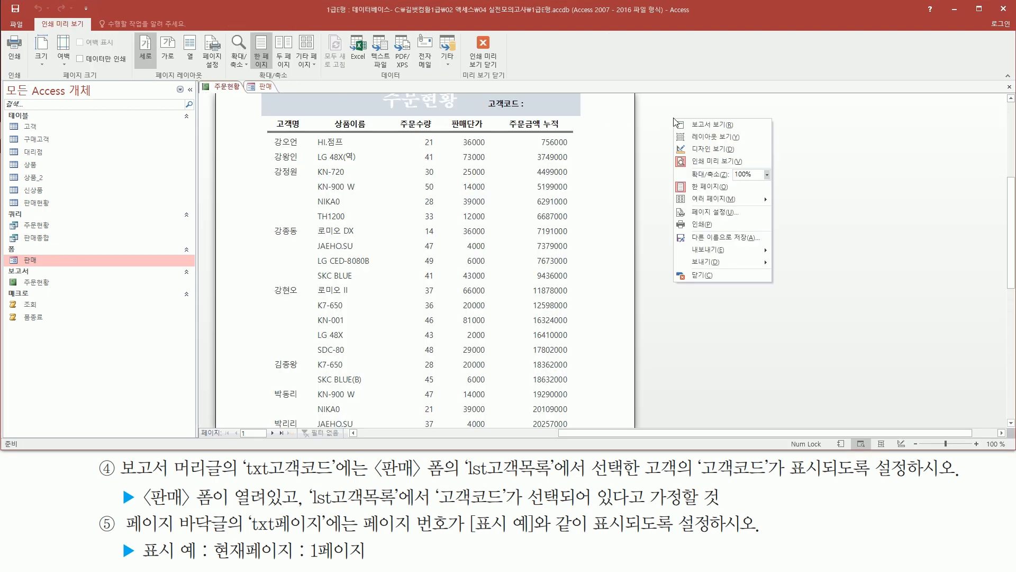
pyautogui.click(702, 150)
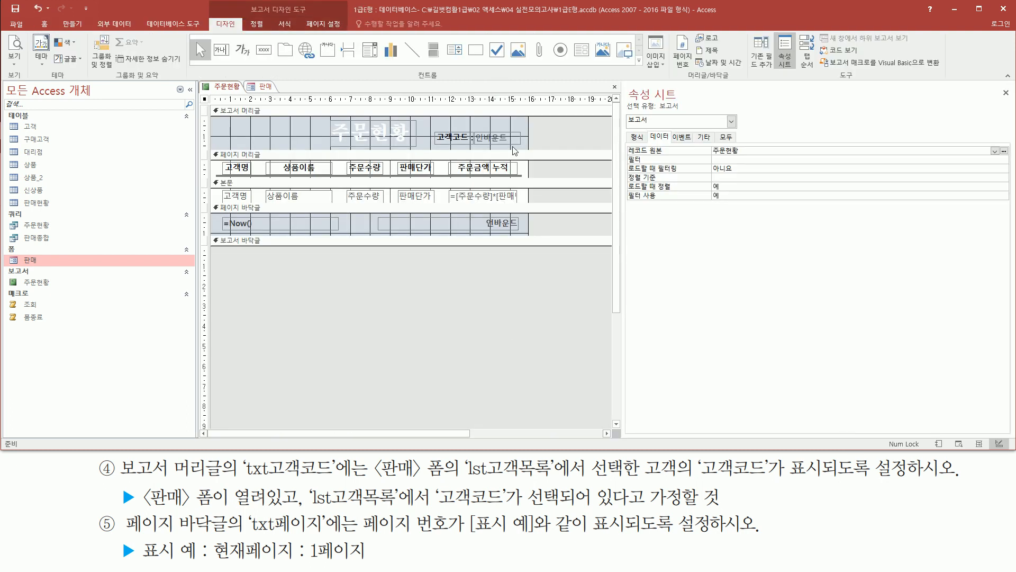
pyautogui.click(509, 139)
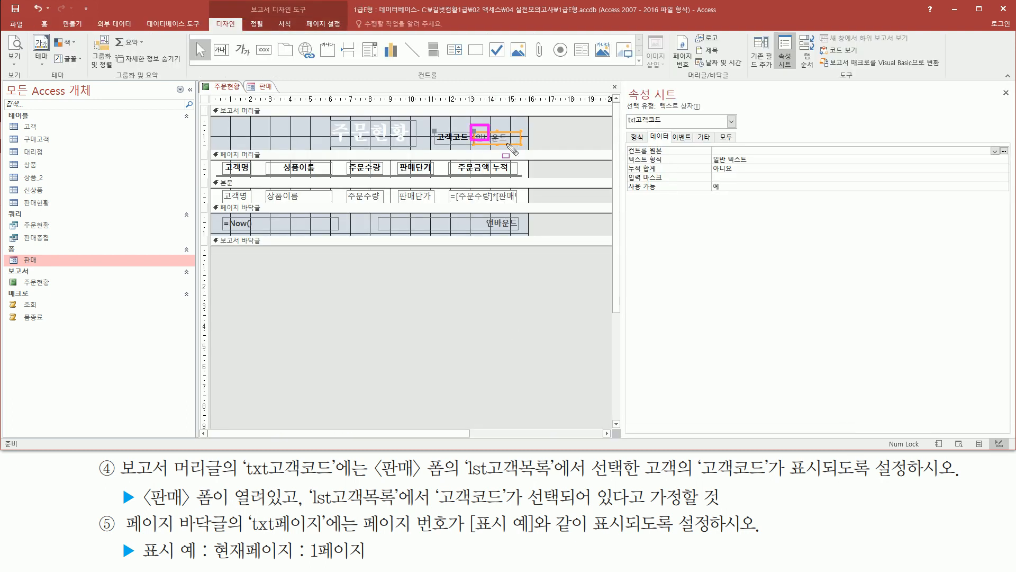
pyautogui.moveTo(626, 125); pyautogui.dragTo(666, 125)
pyautogui.moveTo(235, 480)
pyautogui.mouseDown()
pyautogui.moveTo(349, 480)
pyautogui.moveTo(340, 480)
pyautogui.mouseUp()
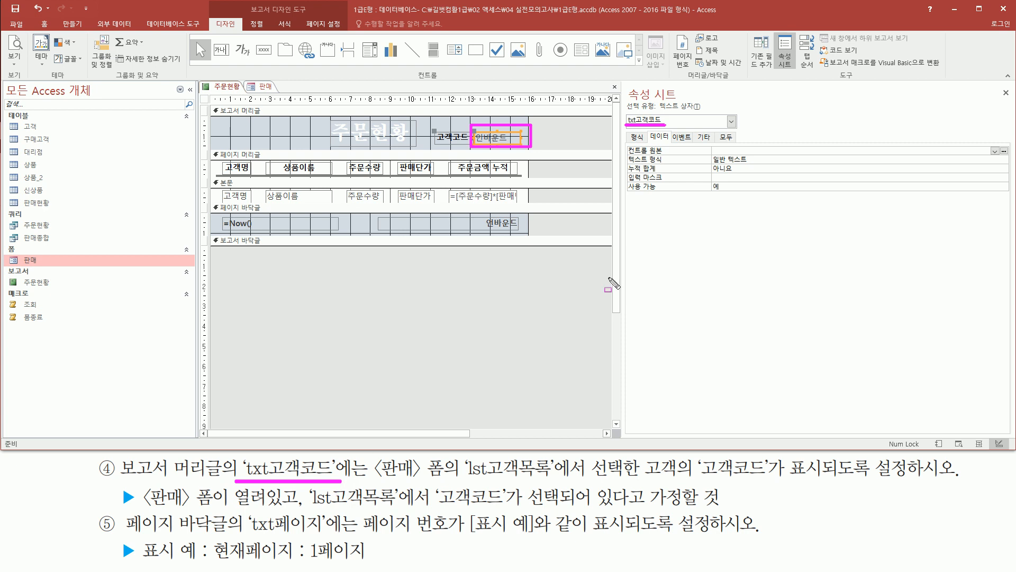
pyautogui.moveTo(651, 130); pyautogui.dragTo(894, 156)
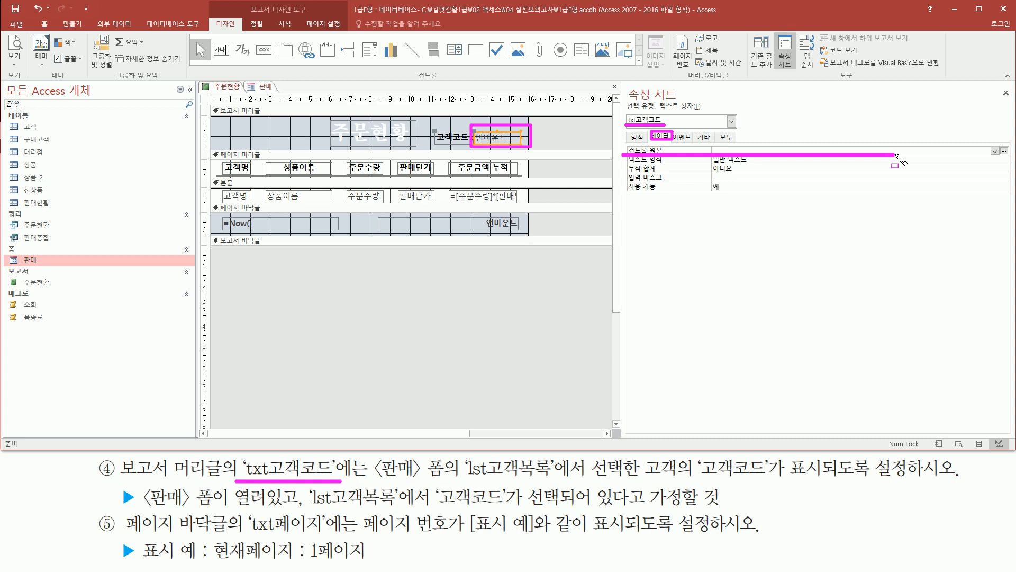
# Step: Open the Expression Builder for the 컨트롤 원본 property of the txt고객코드 text box
pyautogui.click(733, 150)
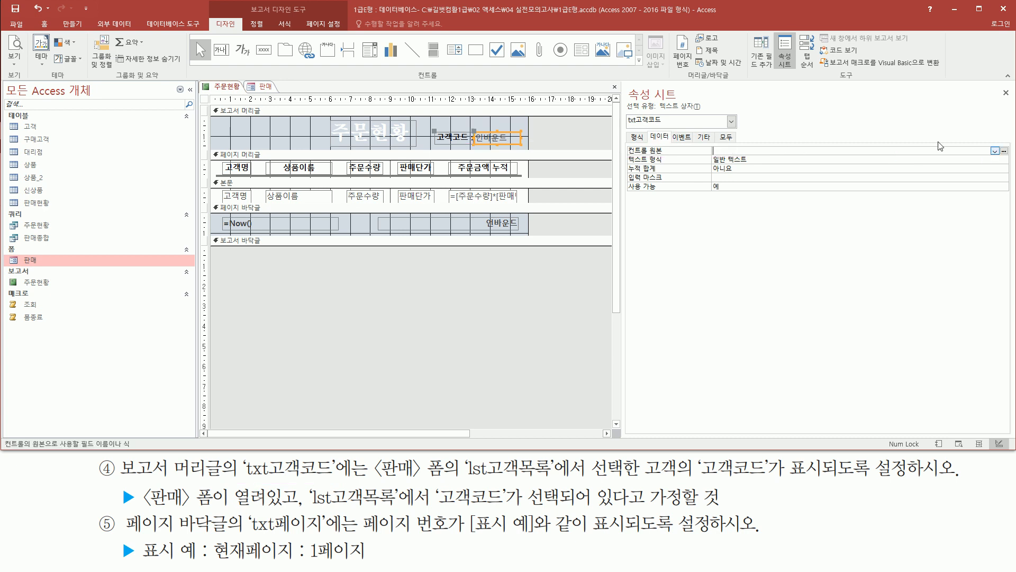
pyautogui.moveTo(997, 141); pyautogui.dragTo(1012, 159)
pyautogui.press('Escape')
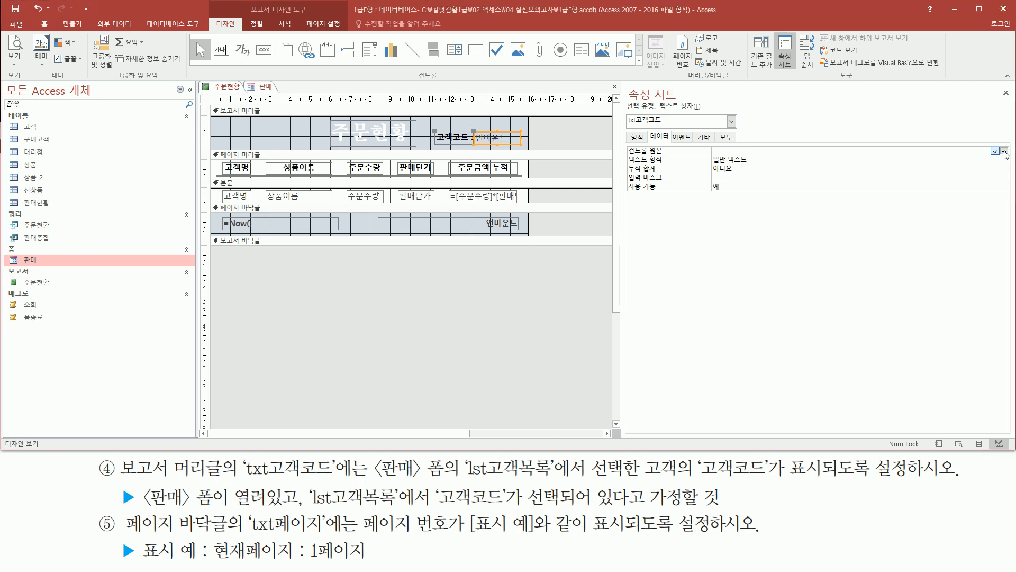
pyautogui.click(1004, 151)
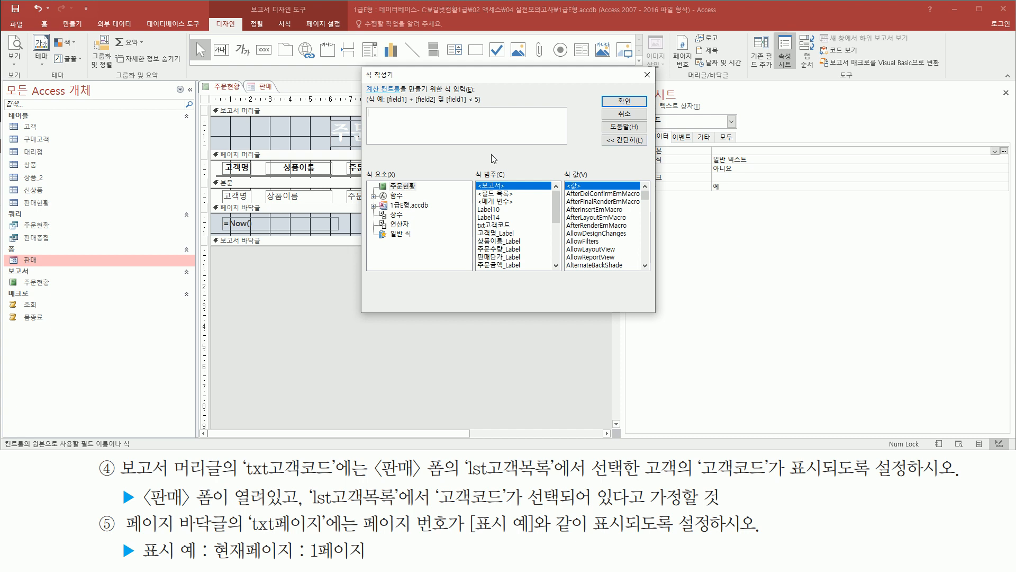
pyautogui.moveTo(139, 482)
pyautogui.mouseDown()
pyautogui.moveTo(142, 494)
pyautogui.moveTo(216, 511)
pyautogui.mouseUp()
pyautogui.moveTo(309, 506); pyautogui.dragTo(399, 506)
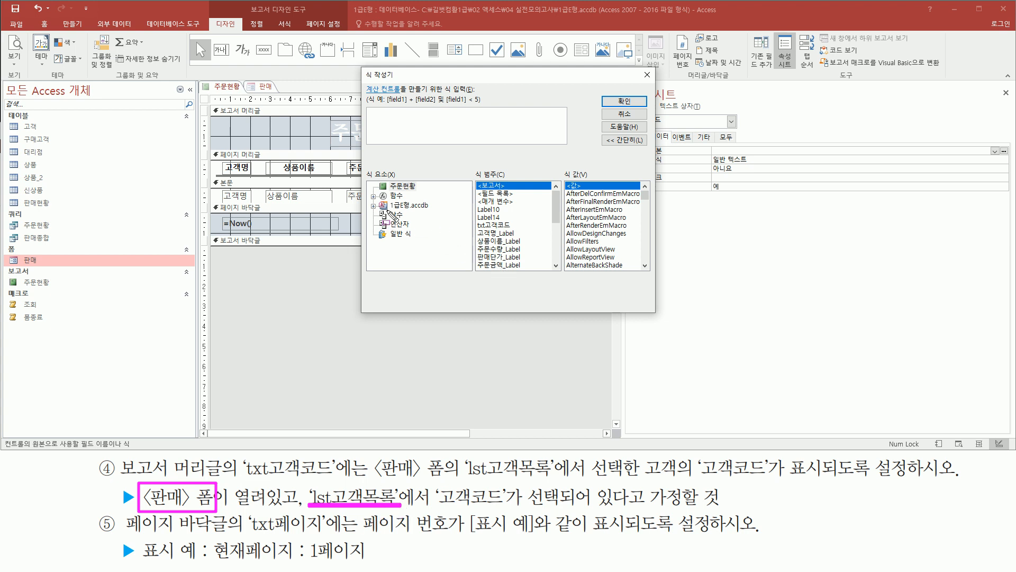
pyautogui.moveTo(379, 198)
pyautogui.mouseDown()
pyautogui.moveTo(377, 212)
pyautogui.moveTo(423, 199)
pyautogui.moveTo(432, 213)
pyautogui.mouseUp()
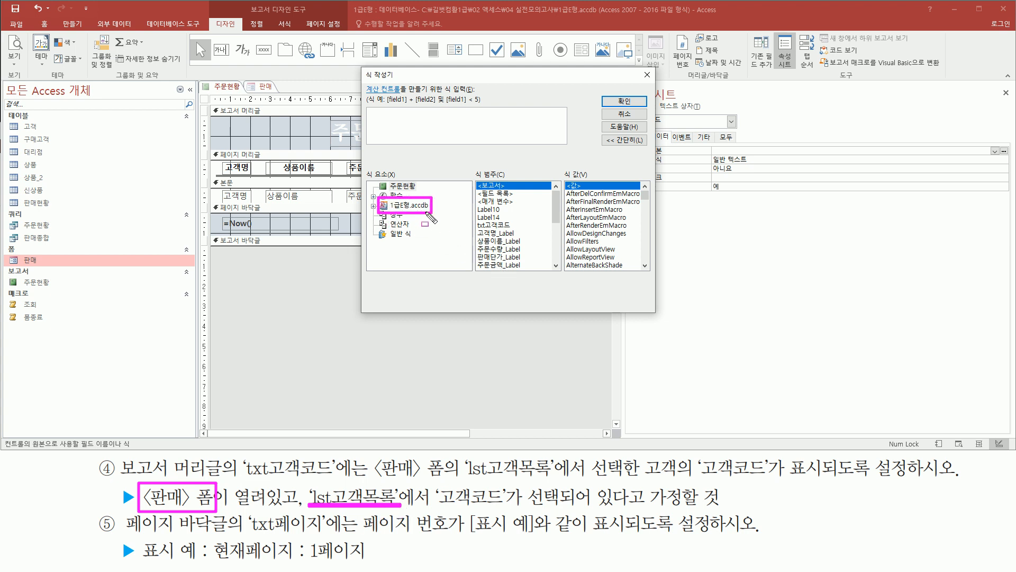
pyautogui.press('Escape')
# Step: List the controls of the loaded 판매 form from the 1급E형.accdb database in the Expression Builder
pyautogui.doubleClick(409, 204)
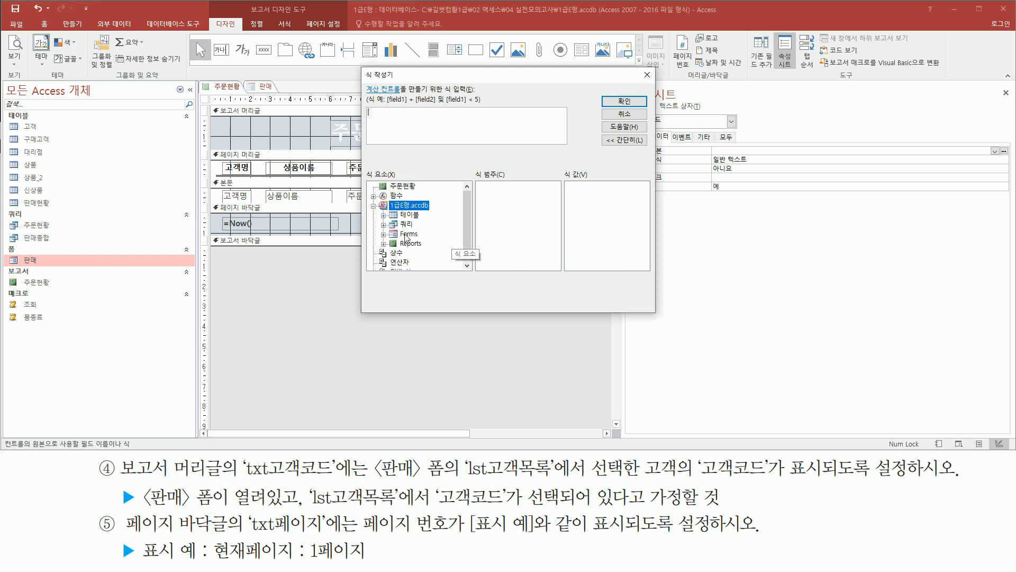
pyautogui.click(408, 234)
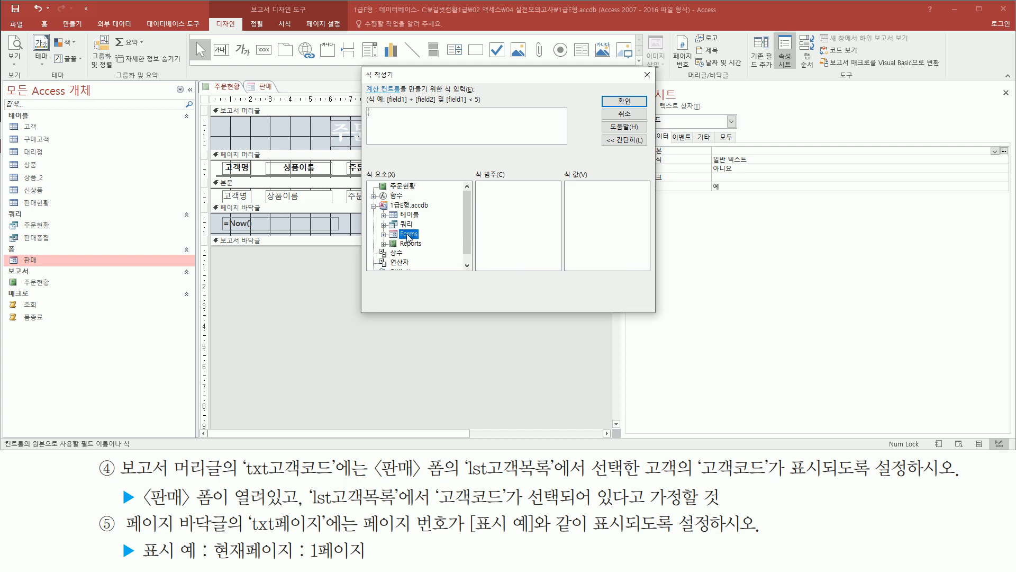
pyautogui.doubleClick(408, 234)
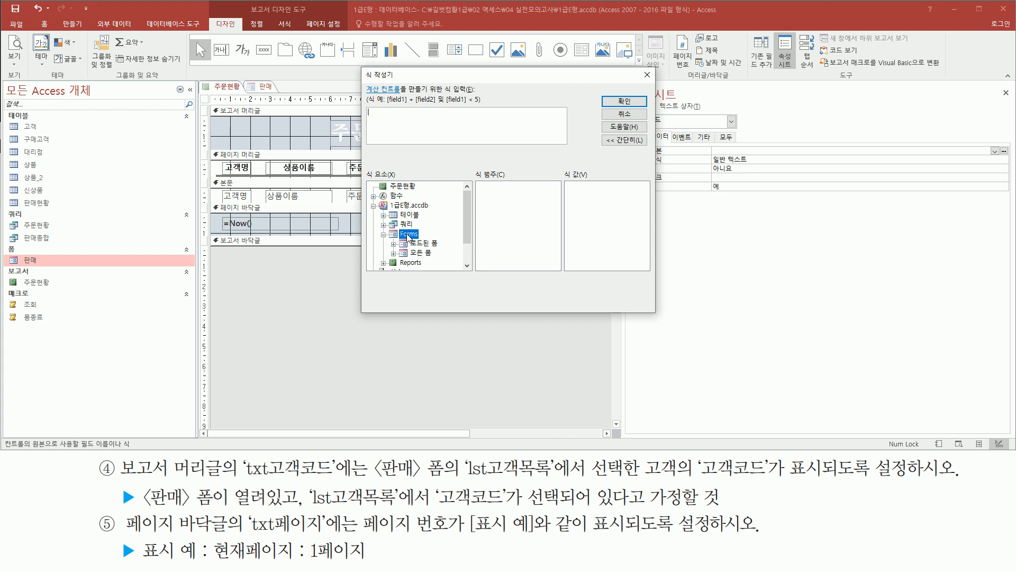
pyautogui.hotkey('ctrl', '2')
pyautogui.moveTo(247, 78)
pyautogui.mouseDown()
pyautogui.moveTo(261, 98)
pyautogui.moveTo(281, 93)
pyautogui.mouseUp()
pyautogui.moveTo(404, 237); pyautogui.dragTo(444, 248)
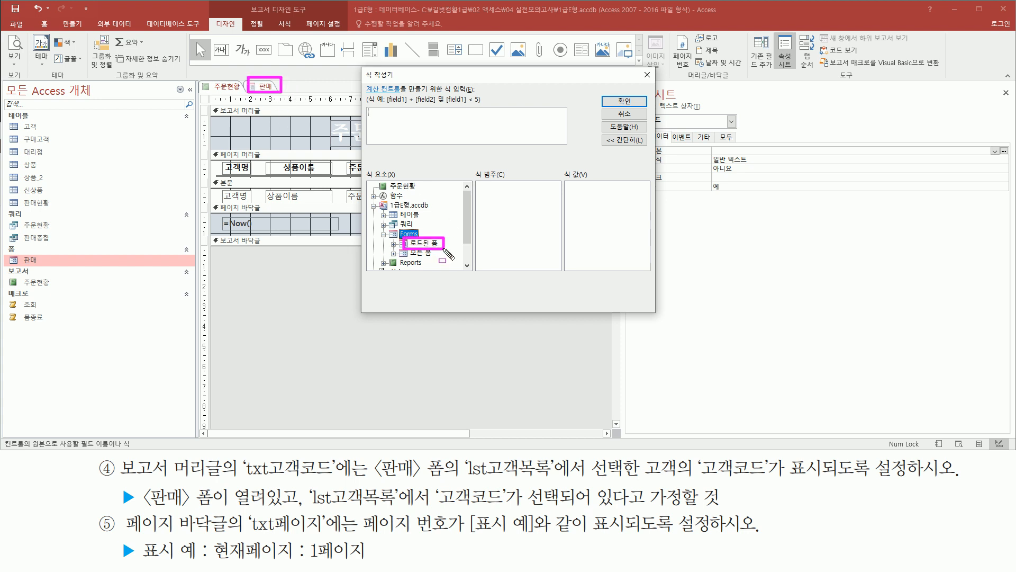
pyautogui.press('Escape')
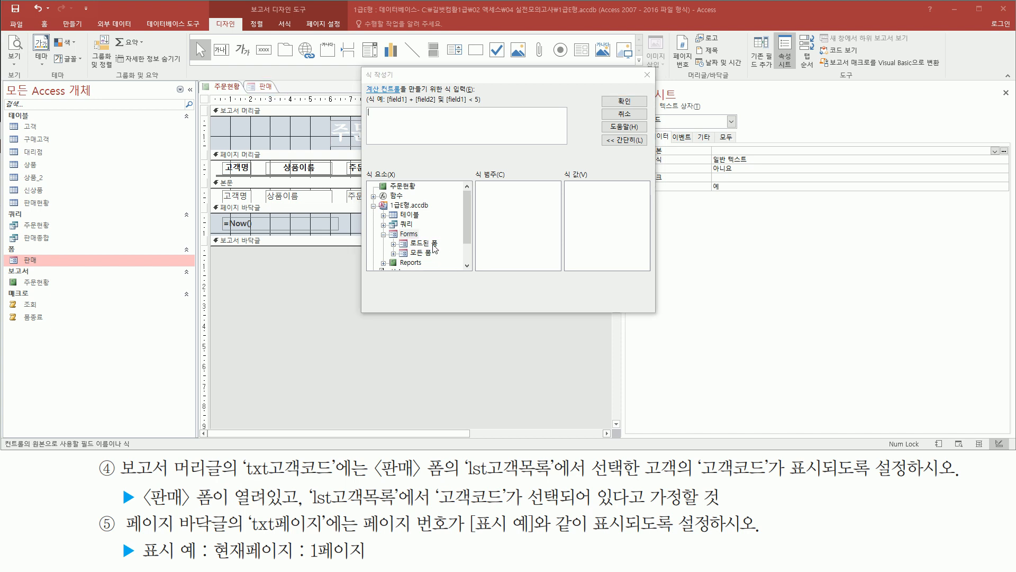
pyautogui.doubleClick(429, 243)
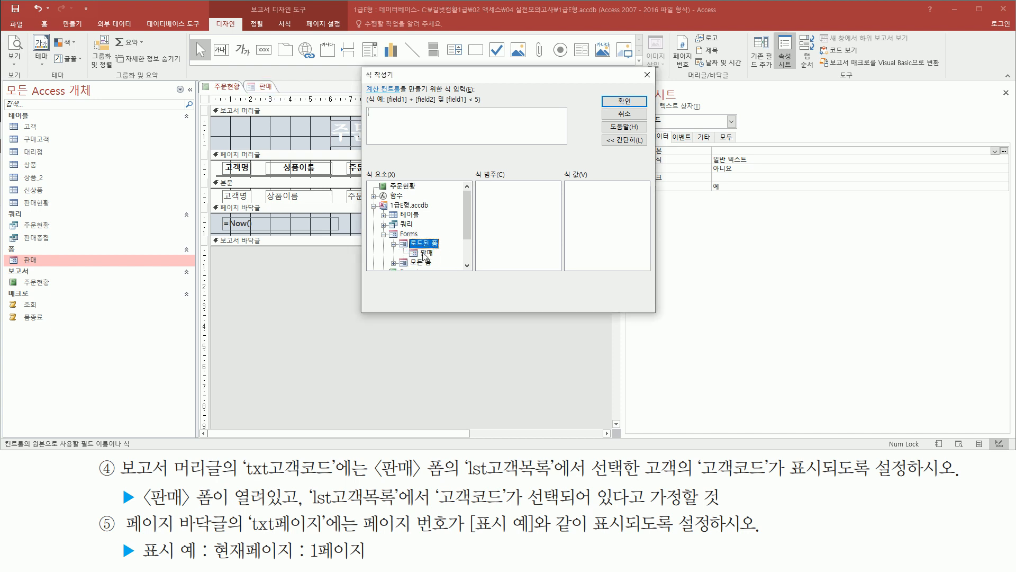
pyautogui.click(426, 253)
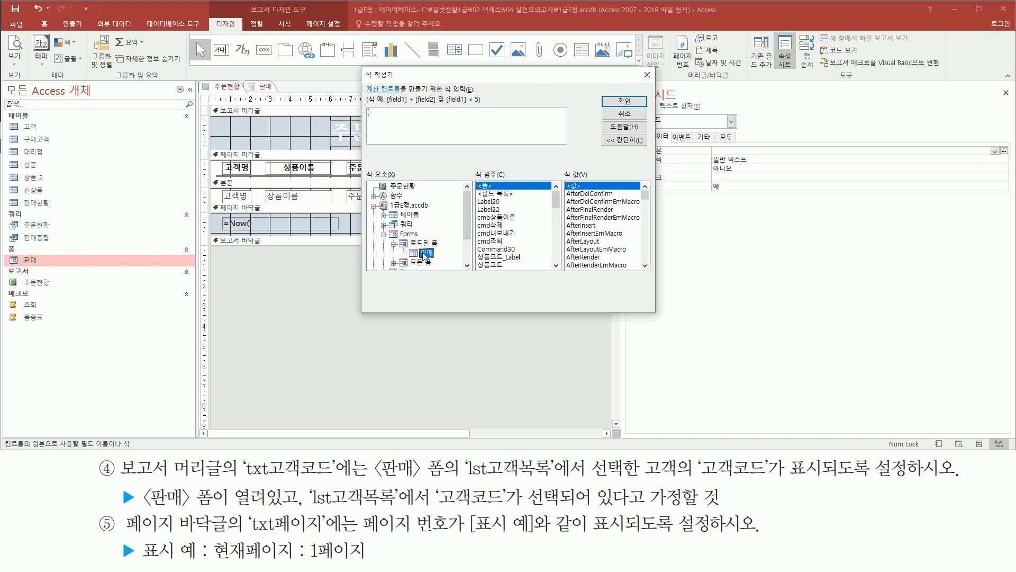
# Step: Insert the lst고객목록 control of the 판매 form as the expression and accept =[Forms]![판매]![lst고객목록] as the control source
pyautogui.hotkey('ctrl', '2')
pyautogui.moveTo(408, 244); pyautogui.dragTo(444, 261)
pyautogui.moveTo(473, 180)
pyautogui.mouseDown()
pyautogui.moveTo(526, 286)
pyautogui.moveTo(569, 285)
pyautogui.moveTo(545, 271)
pyautogui.mouseUp()
pyautogui.moveTo(306, 506); pyautogui.dragTo(400, 507)
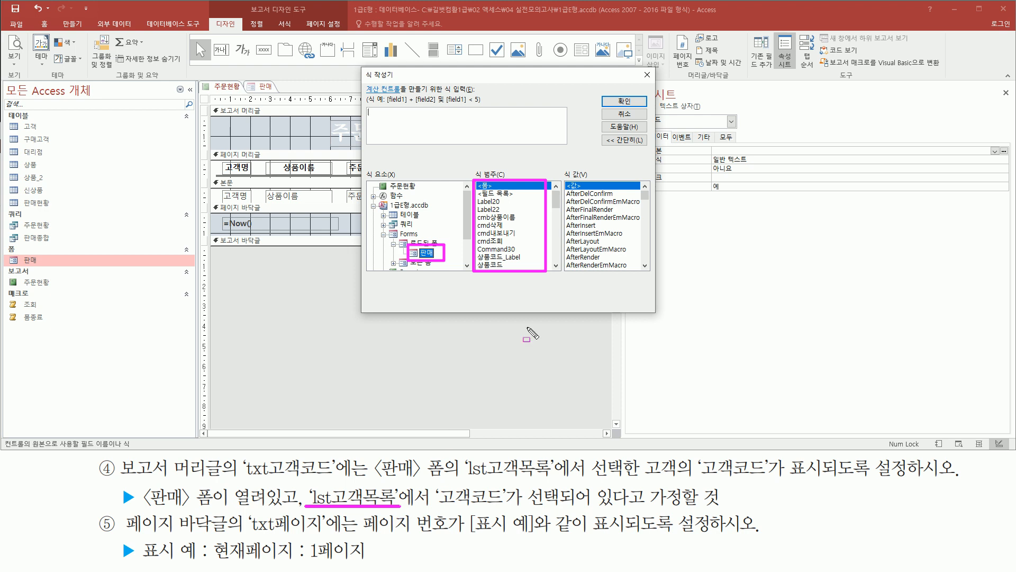
pyautogui.press('Escape')
pyautogui.click(553, 227)
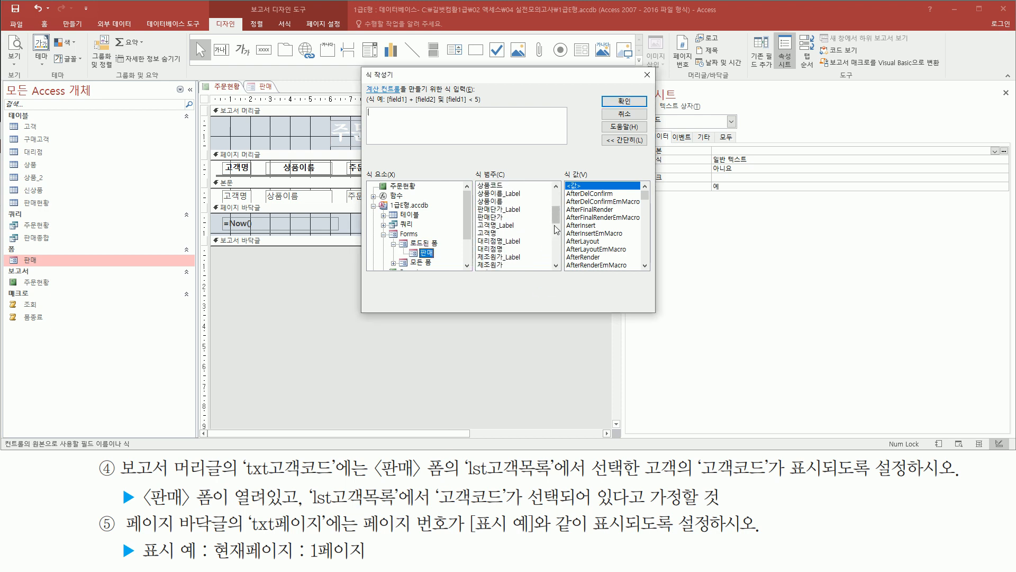
pyautogui.click(557, 238)
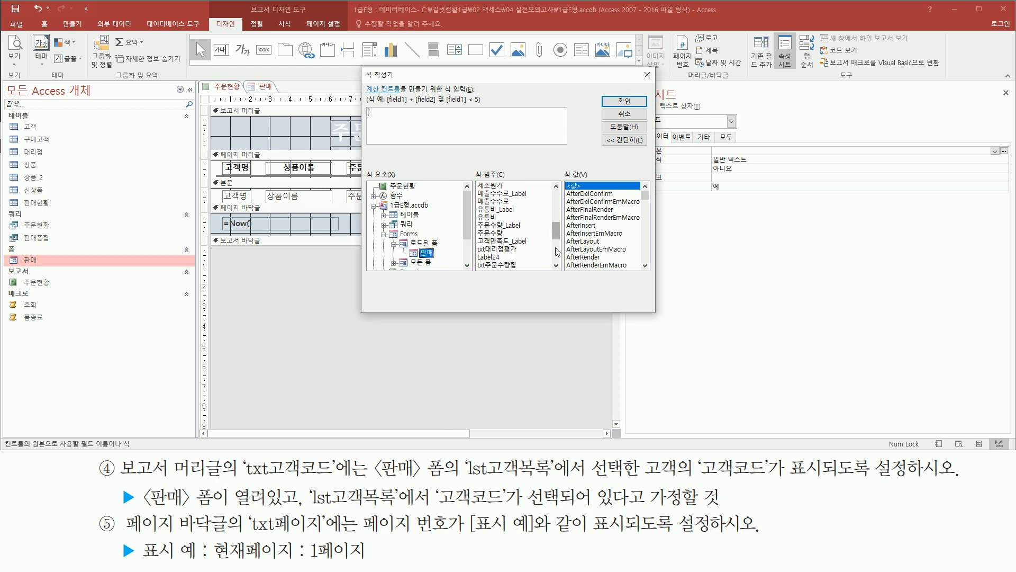
pyautogui.click(557, 251)
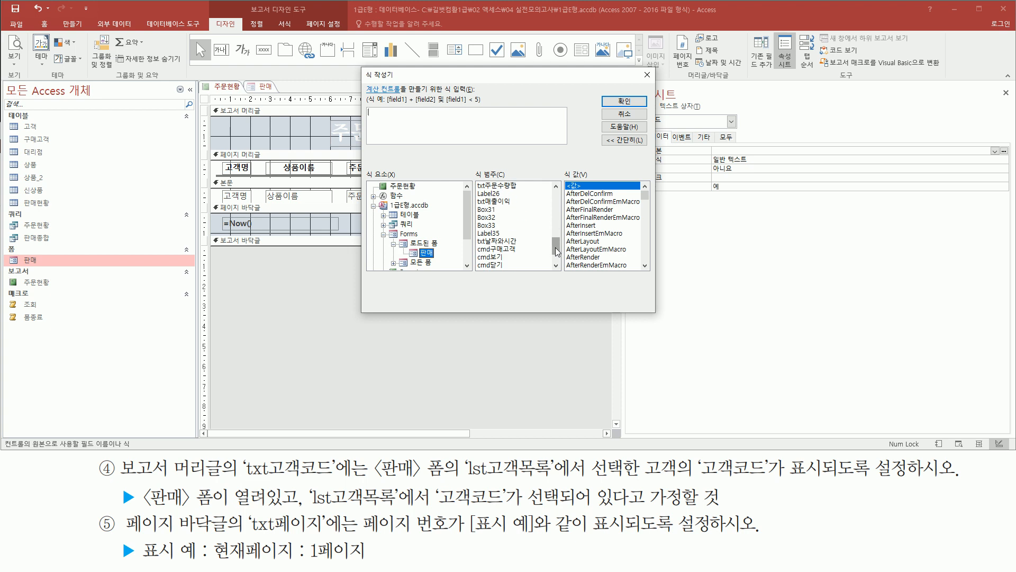
pyautogui.click(557, 261)
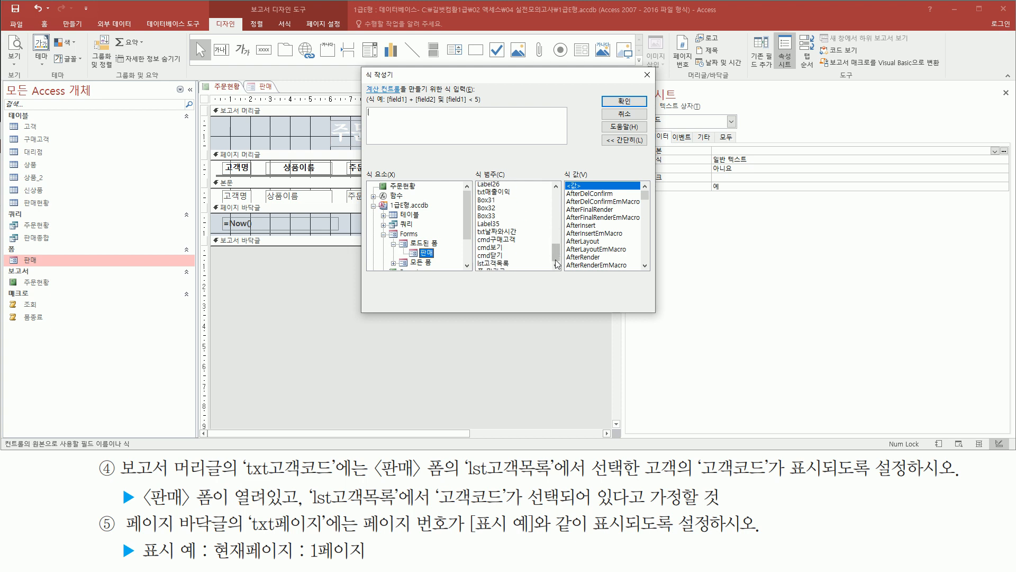
pyautogui.click(495, 241)
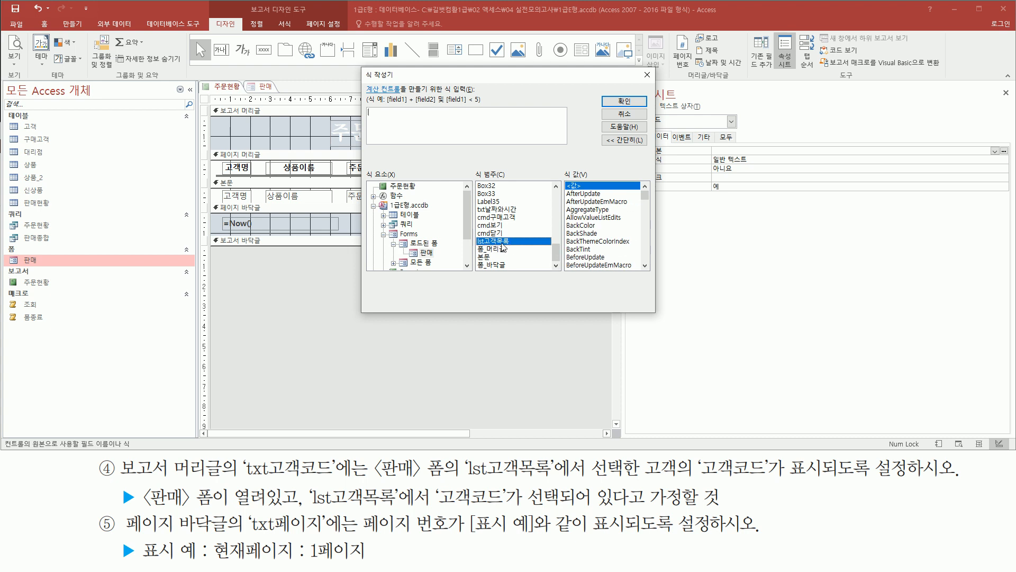
pyautogui.doubleClick(502, 242)
pyautogui.moveTo(366, 121); pyautogui.dragTo(442, 120)
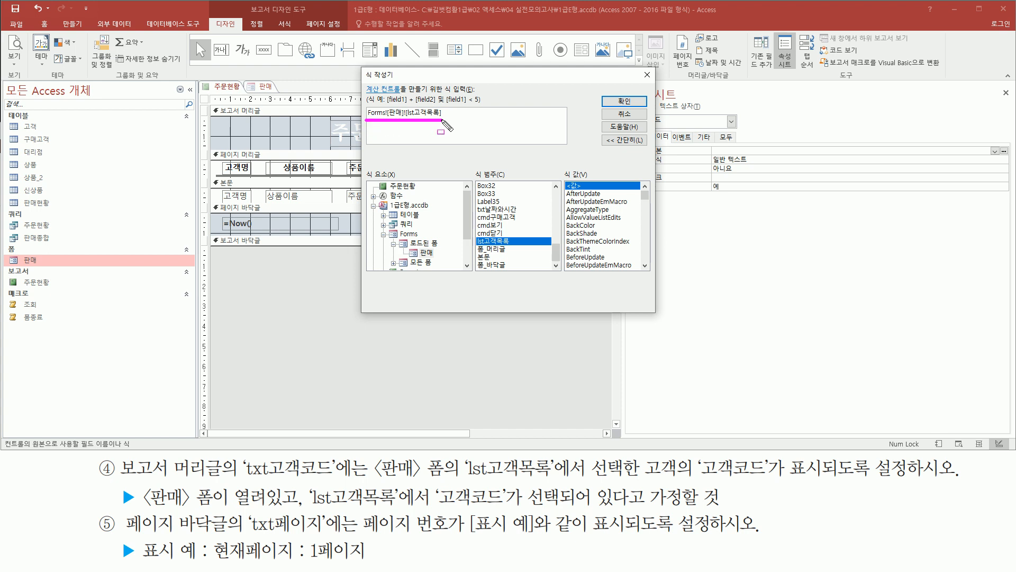
pyautogui.press('Escape')
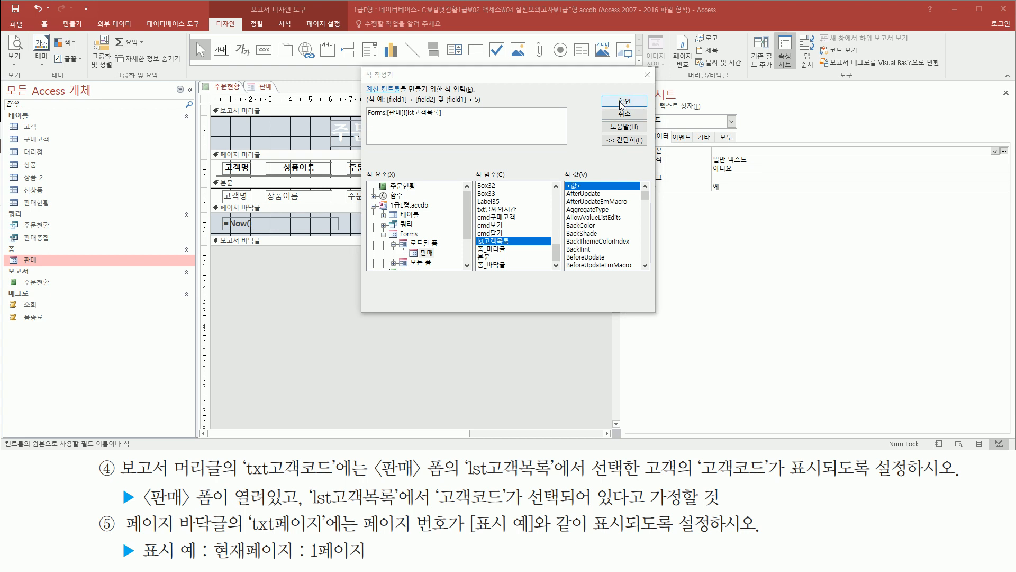
pyautogui.click(623, 102)
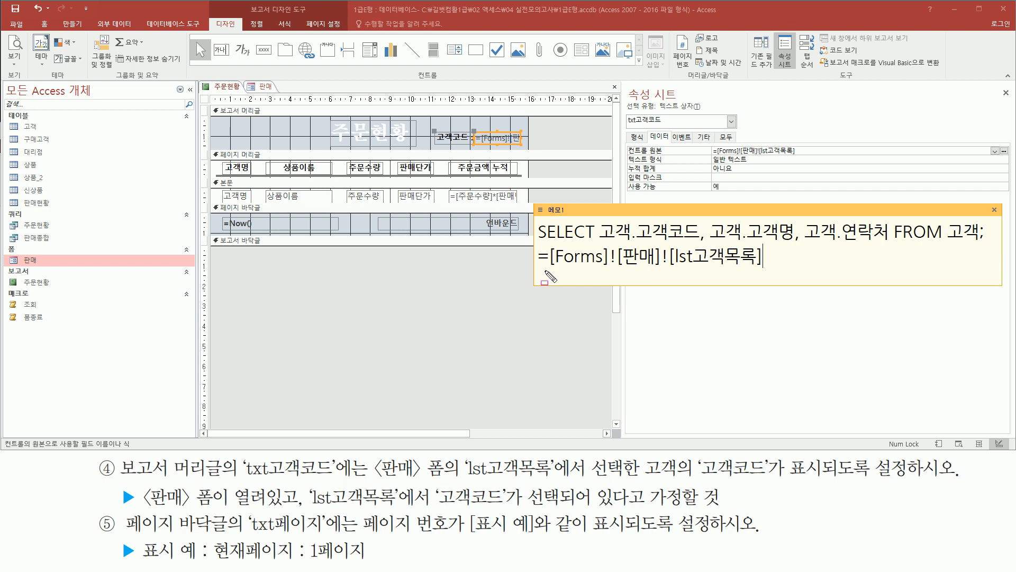
pyautogui.moveTo(537, 269); pyautogui.dragTo(767, 269)
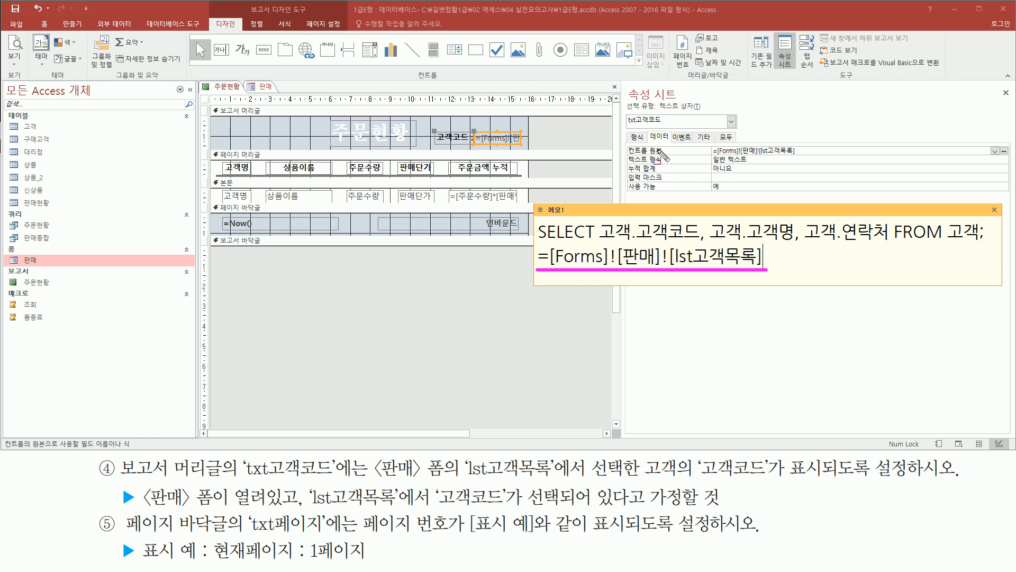
pyautogui.moveTo(622, 142); pyautogui.dragTo(669, 156)
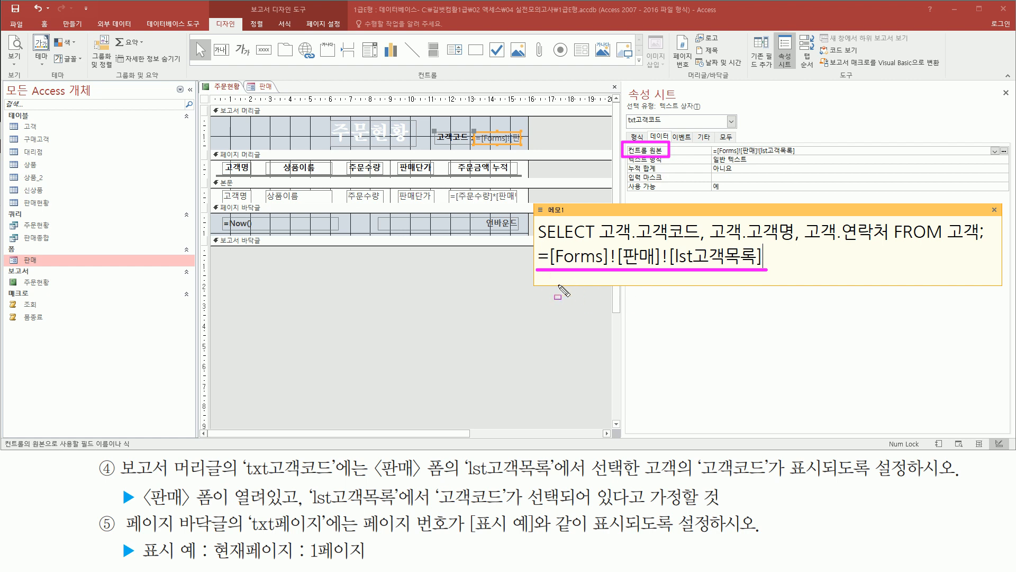
pyautogui.press('Escape')
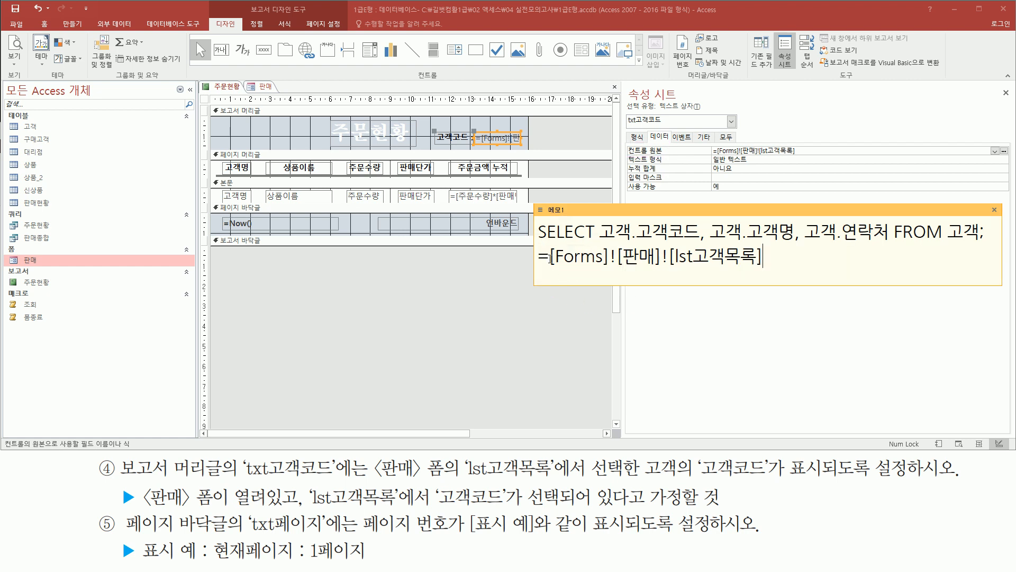
pyautogui.moveTo(534, 244)
pyautogui.mouseDown()
pyautogui.moveTo(756, 286)
pyautogui.moveTo(763, 273)
pyautogui.mouseUp()
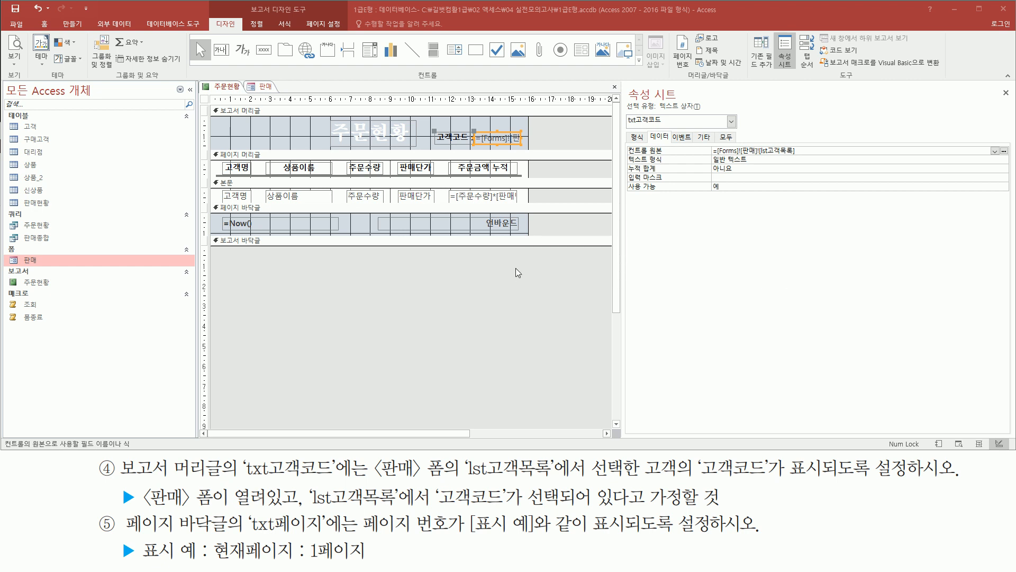
# Step: Show the 주문현황 report in Print Preview and check the 고객코드 value in the report header
pyautogui.rightClick(512, 271)
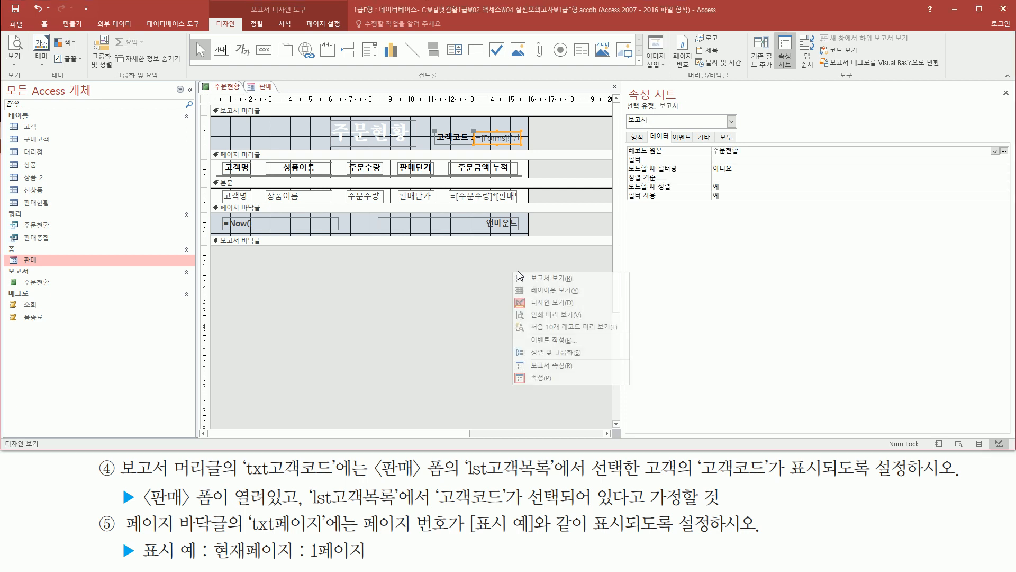
pyautogui.click(547, 315)
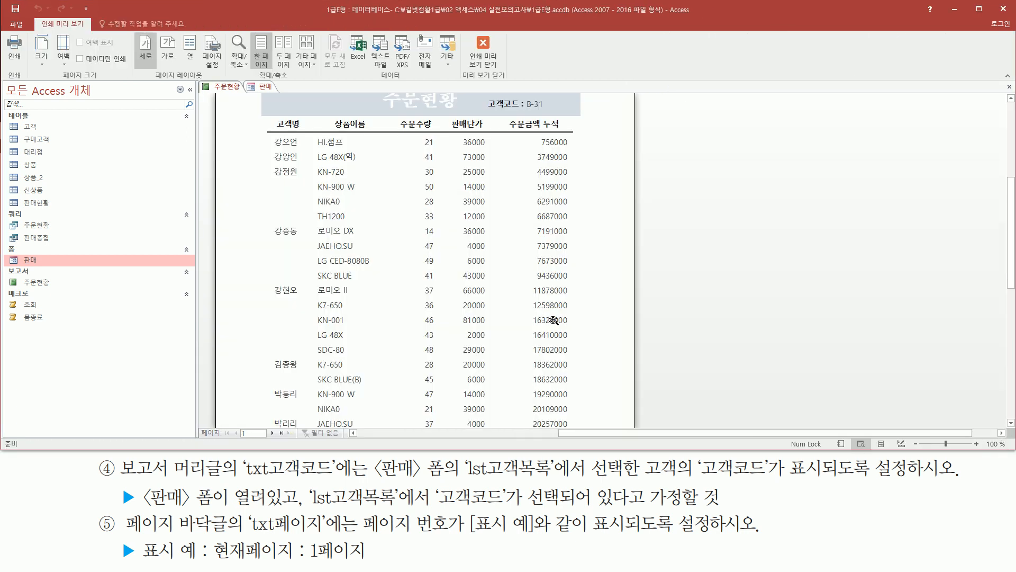
pyautogui.moveTo(524, 111); pyautogui.dragTo(549, 111)
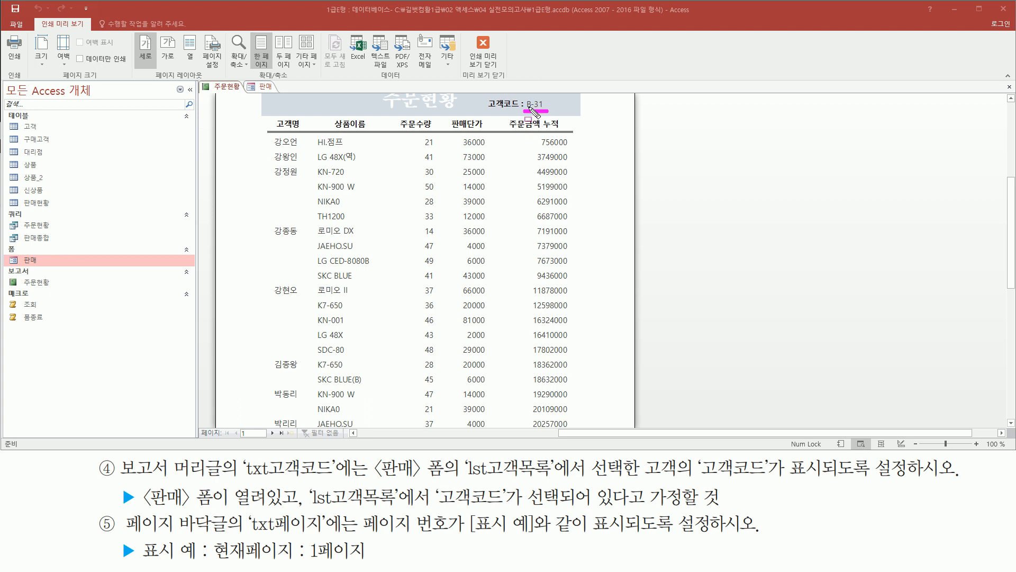
pyautogui.press('Escape')
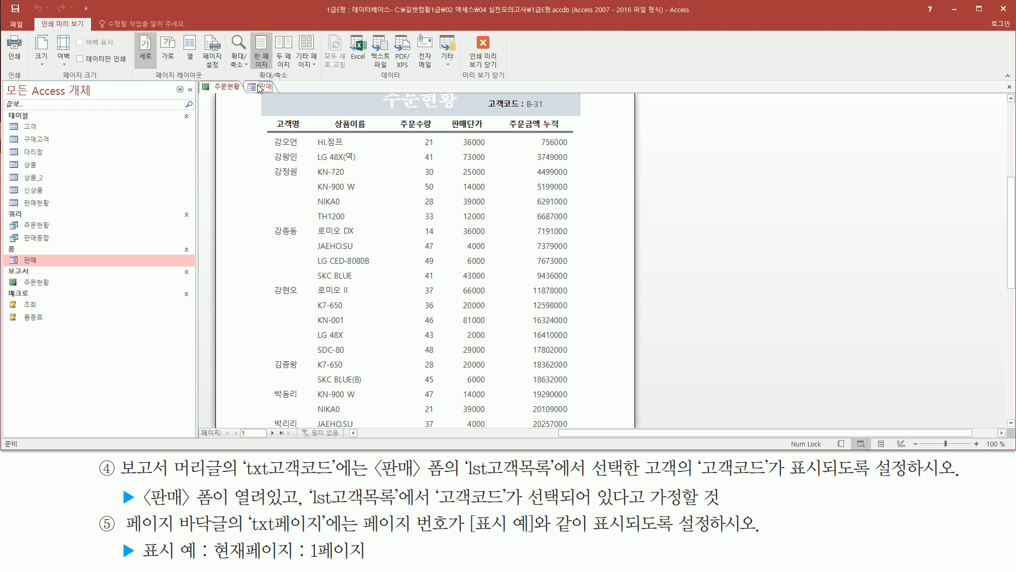
# Step: Select the second customer in the 고객목록 list of the 판매 form and return to the 주문현황 report
pyautogui.click(262, 86)
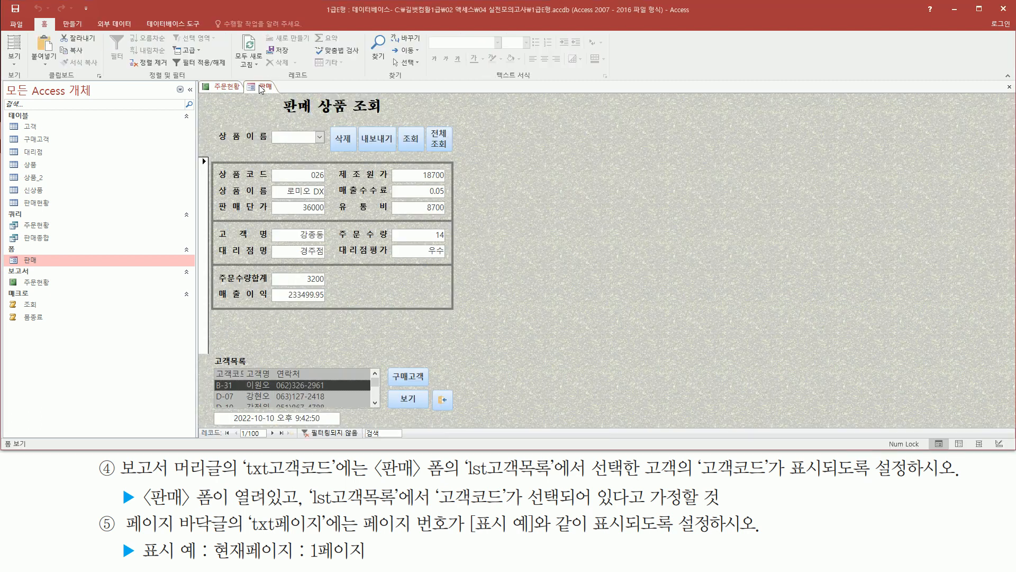
pyautogui.click(233, 400)
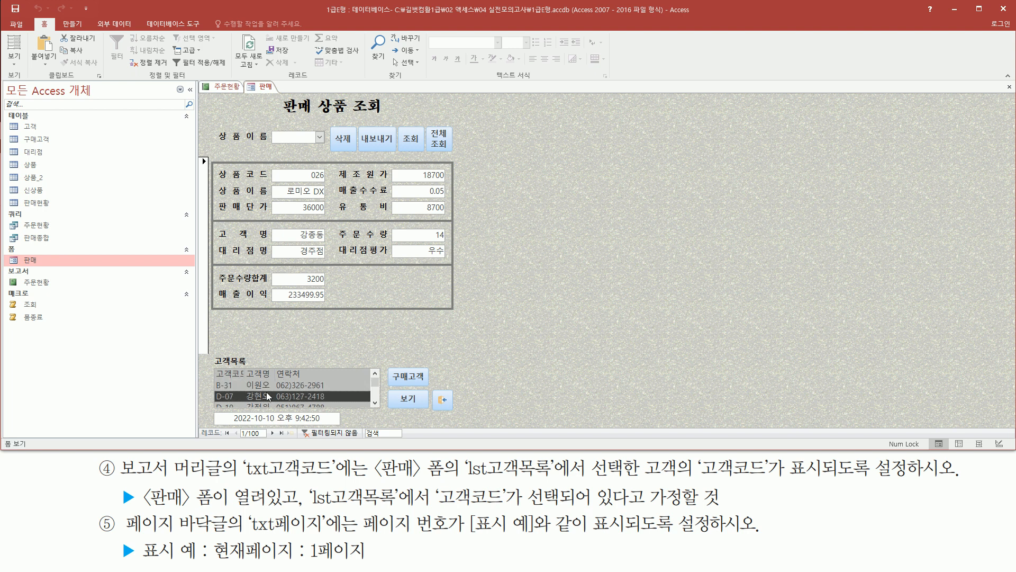
pyautogui.click(226, 87)
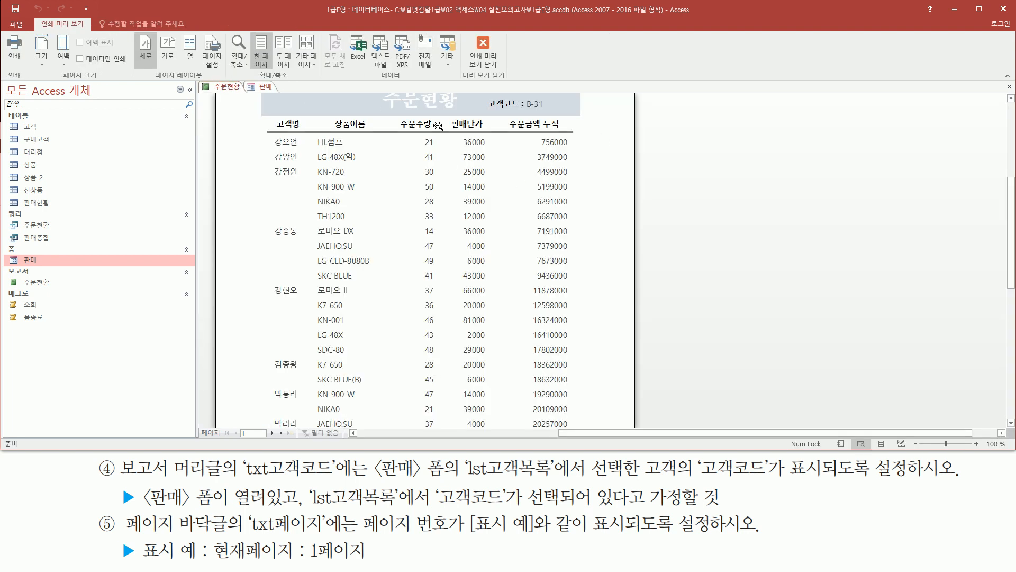
# Step: Reload the 주문현황 report by switching to Design View and back to Print Preview, and check the 고객코드 value in the header
pyautogui.rightClick(673, 130)
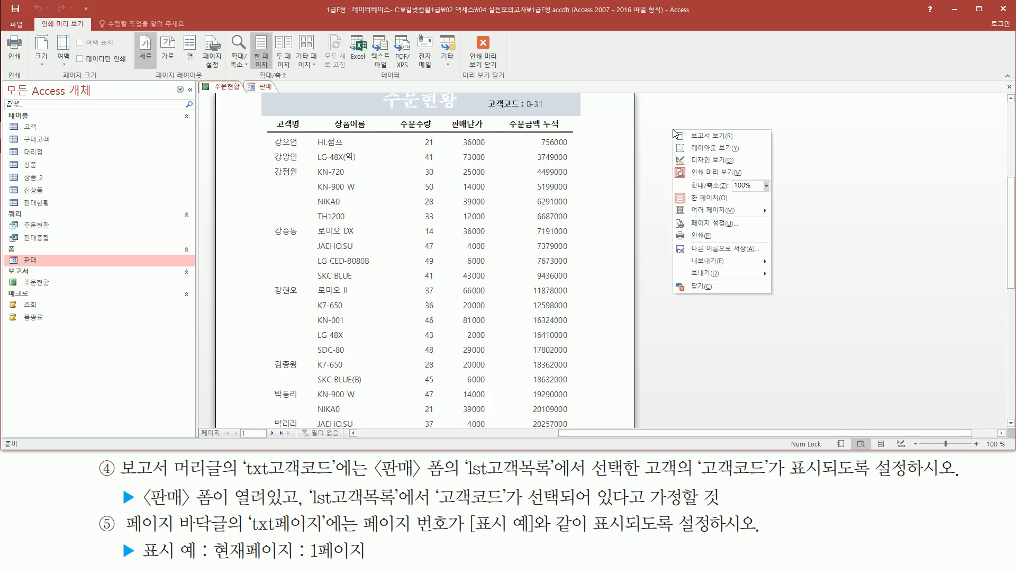
pyautogui.click(694, 160)
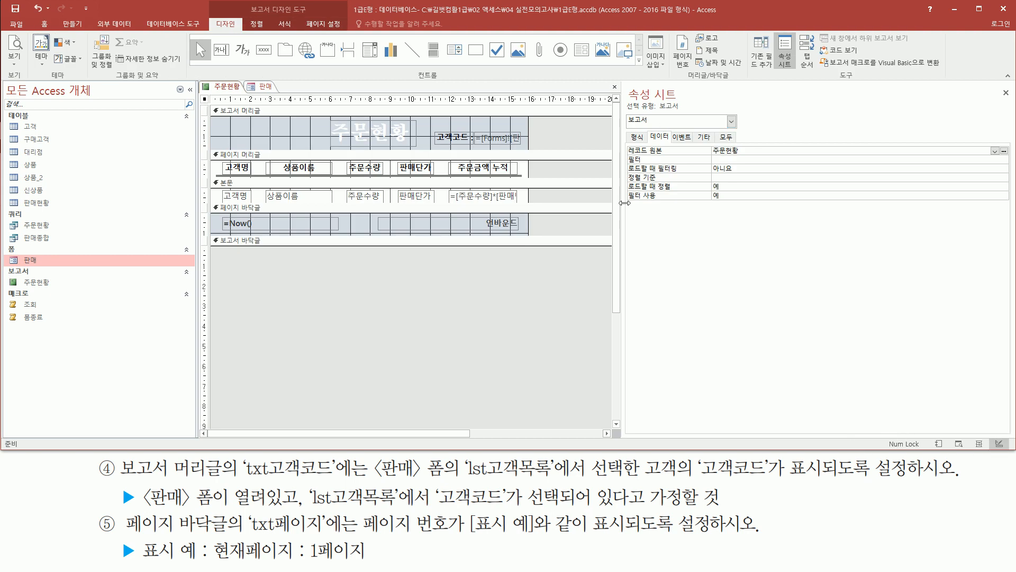
pyautogui.rightClick(504, 297)
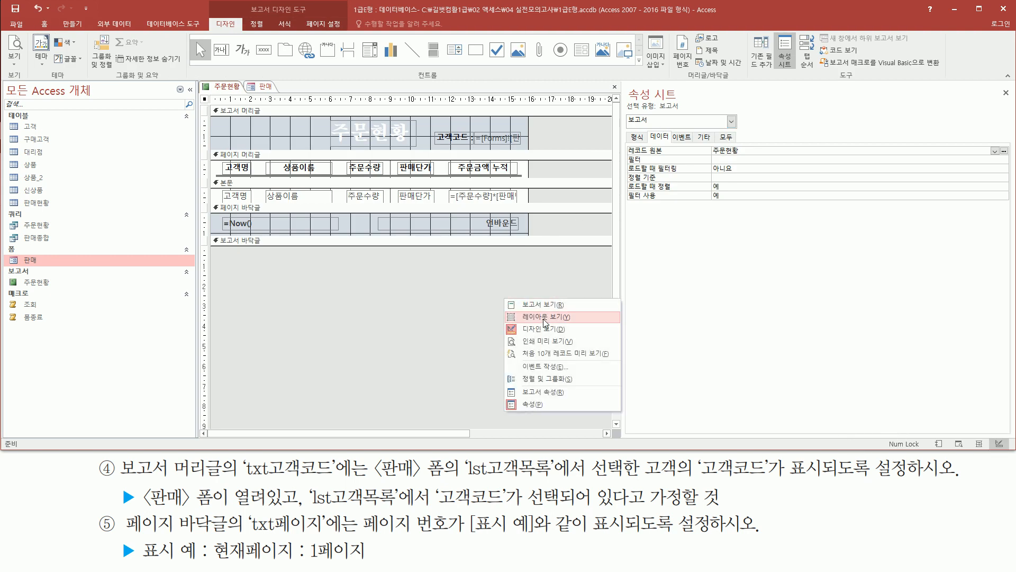
pyautogui.click(549, 345)
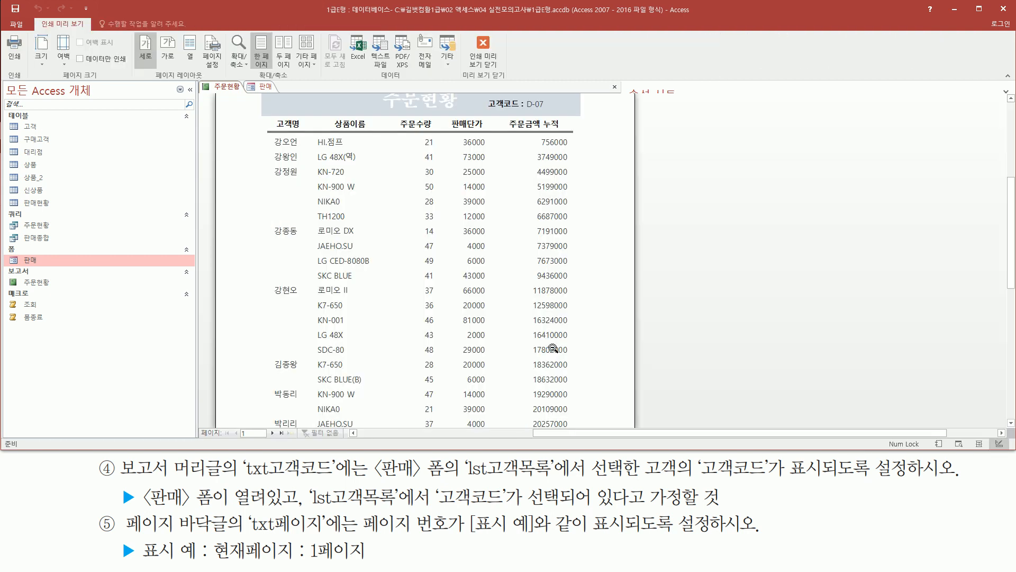
pyautogui.moveTo(523, 111)
pyautogui.mouseDown()
pyautogui.moveTo(555, 112)
pyautogui.moveTo(553, 95)
pyautogui.mouseUp()
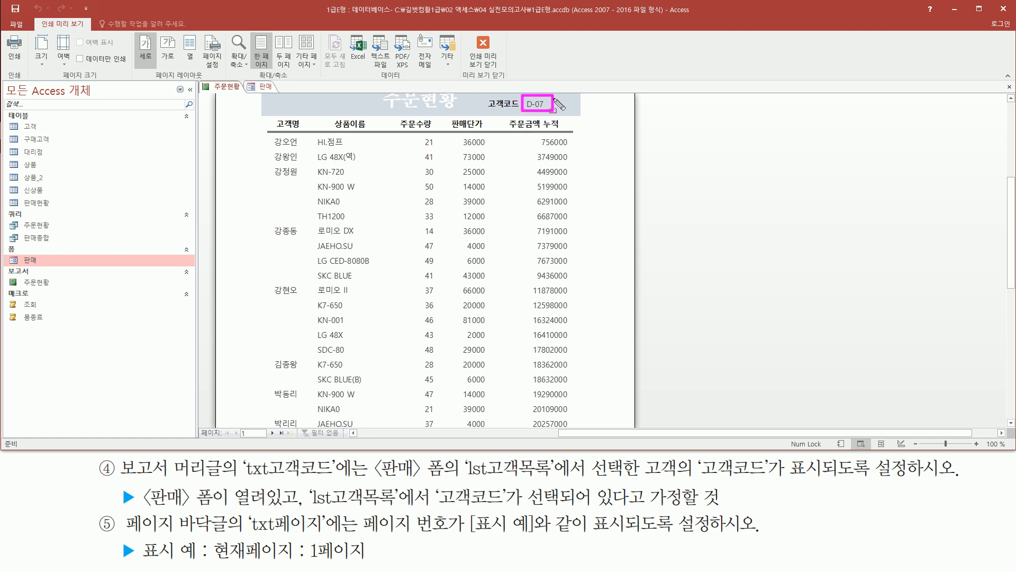
pyautogui.press('Escape')
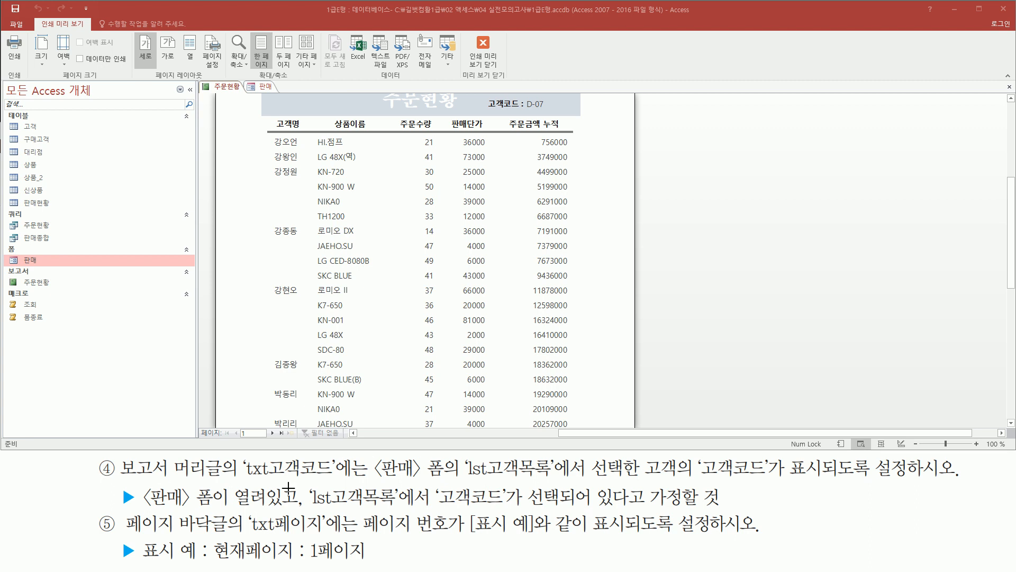
# Step: Compare the customer selected in the 판매 form's 고객목록 list with the 고객코드 shown in the 주문현황 report
pyautogui.click(262, 87)
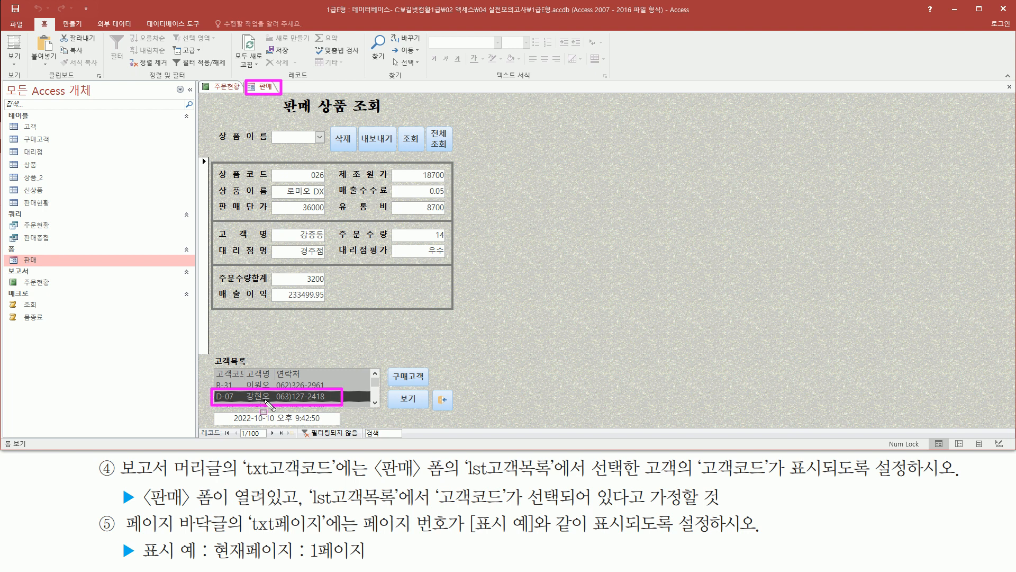
pyautogui.click(225, 86)
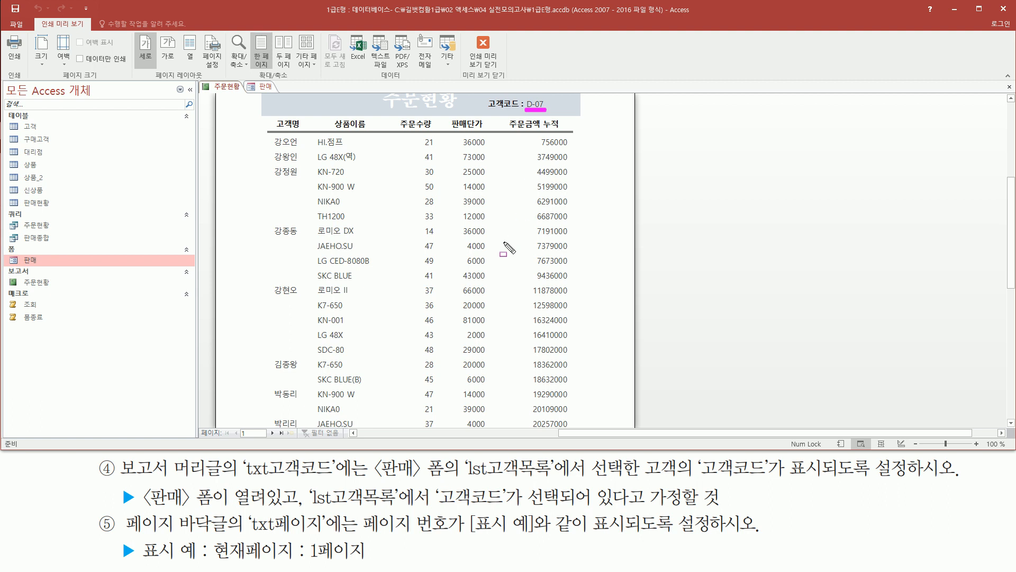
pyautogui.press('Escape')
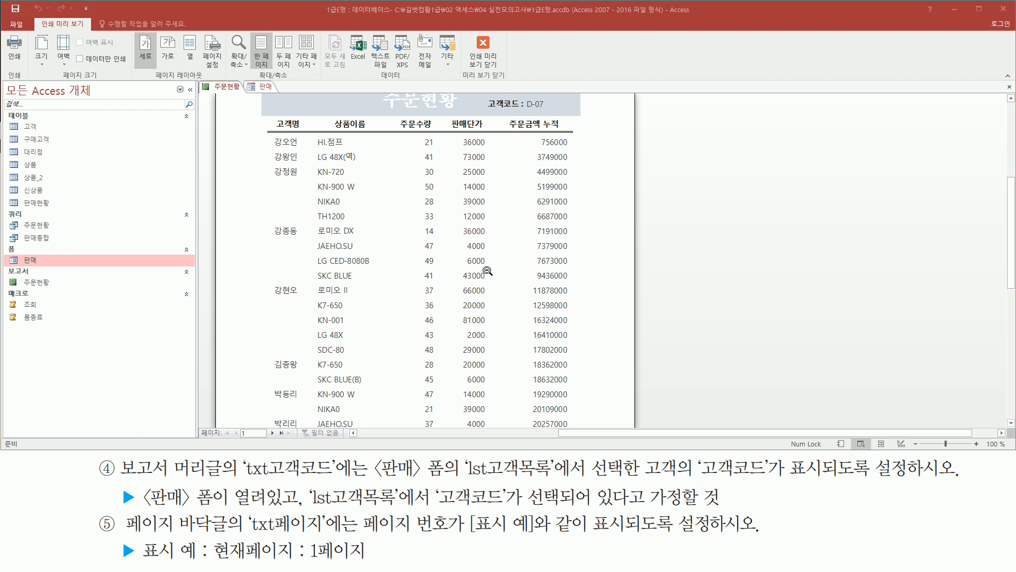
# Step: Close the 판매 form, leaving the 주문현황 report open
pyautogui.click(261, 86)
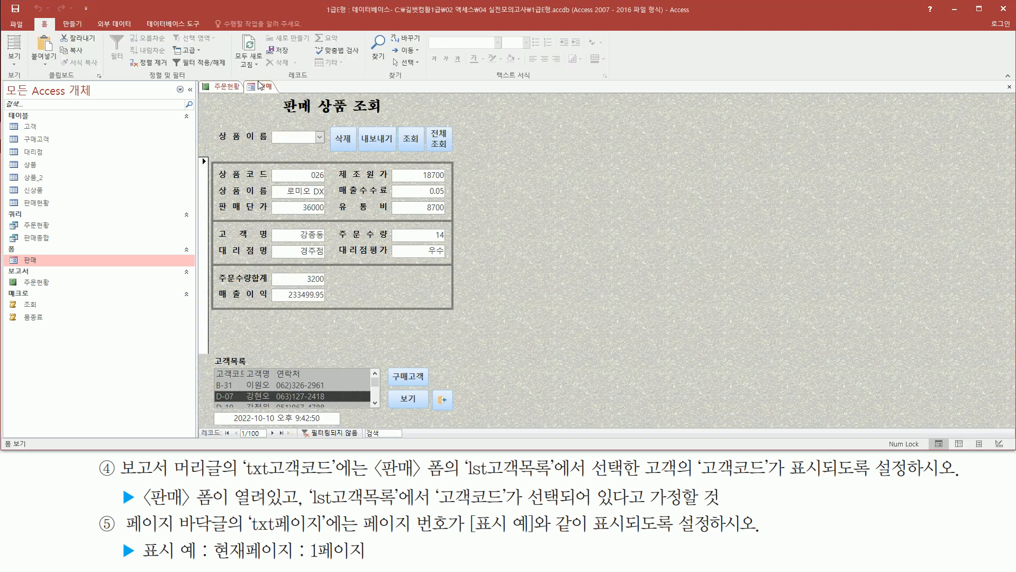
pyautogui.rightClick(262, 88)
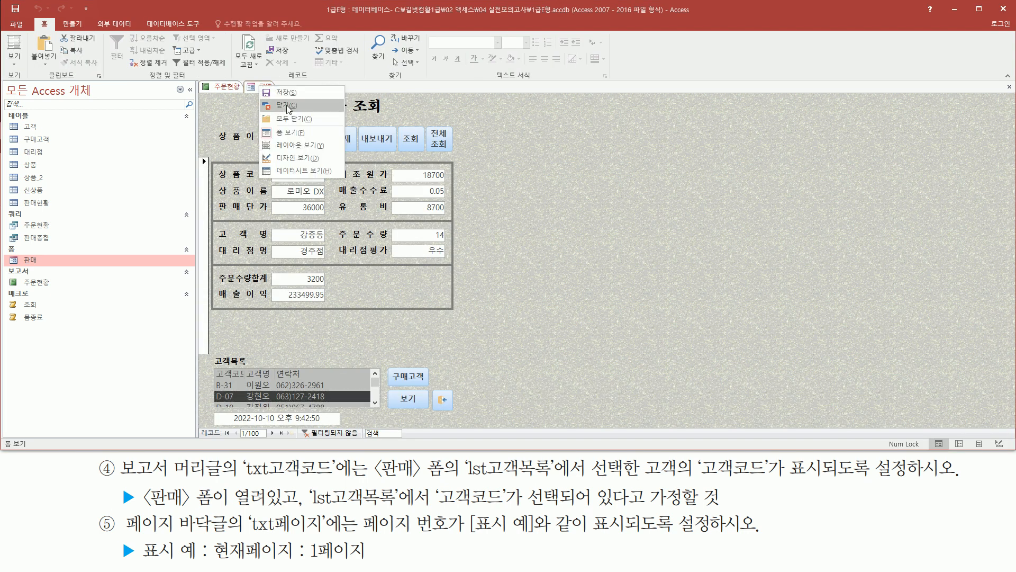
pyautogui.click(287, 104)
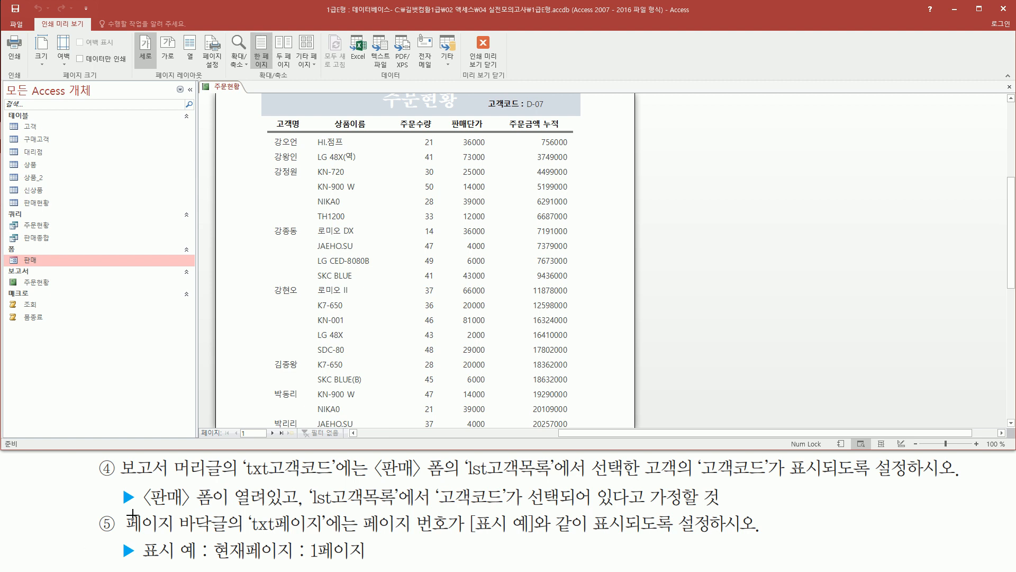
pyautogui.moveTo(122, 512)
pyautogui.mouseDown()
pyautogui.moveTo(231, 535)
pyautogui.moveTo(325, 533)
pyautogui.mouseUp()
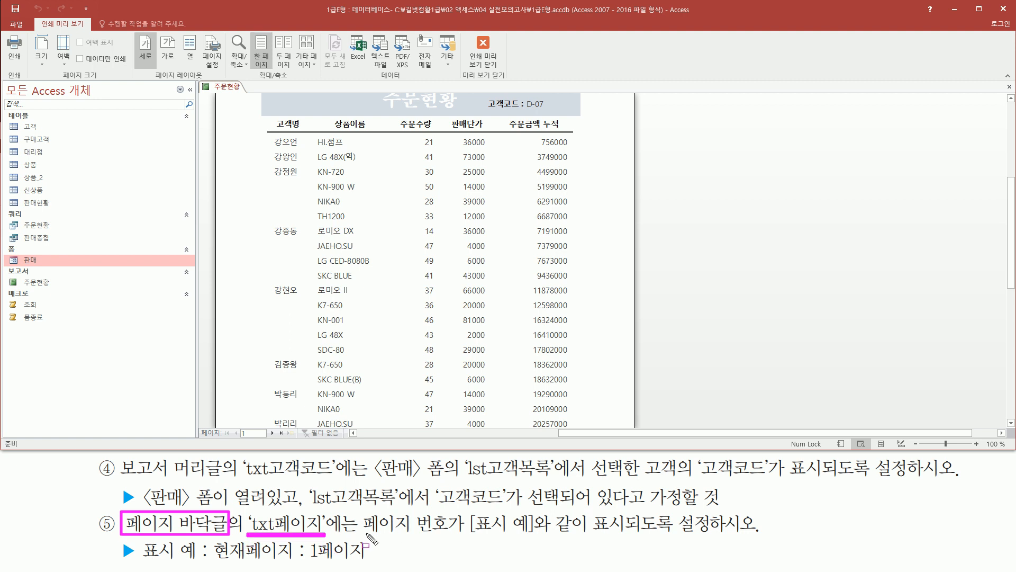
pyautogui.moveTo(465, 537); pyautogui.dragTo(718, 542)
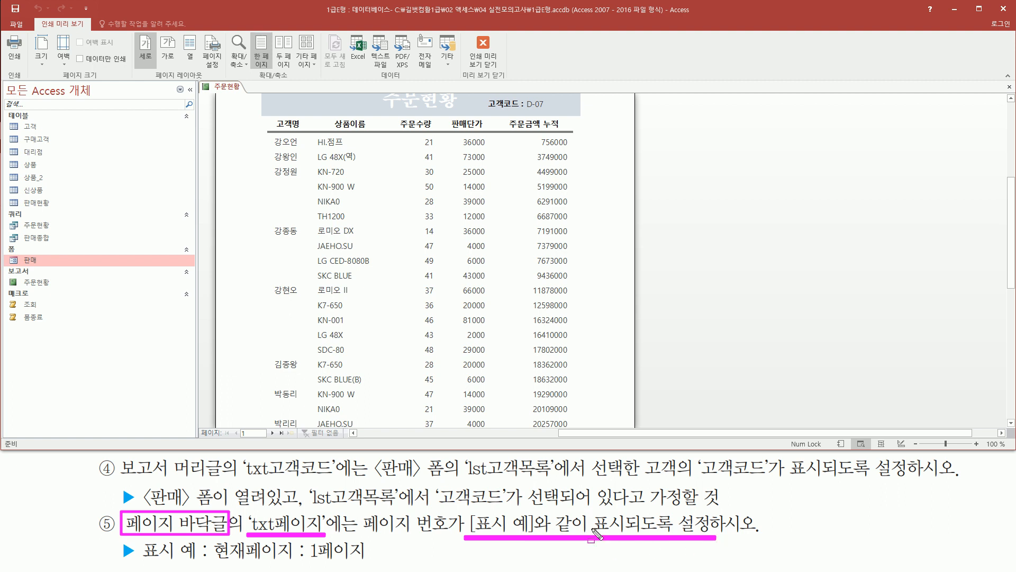
pyautogui.moveTo(212, 565)
pyautogui.mouseDown()
pyautogui.moveTo(339, 564)
pyautogui.moveTo(384, 545)
pyautogui.moveTo(370, 540)
pyautogui.mouseUp()
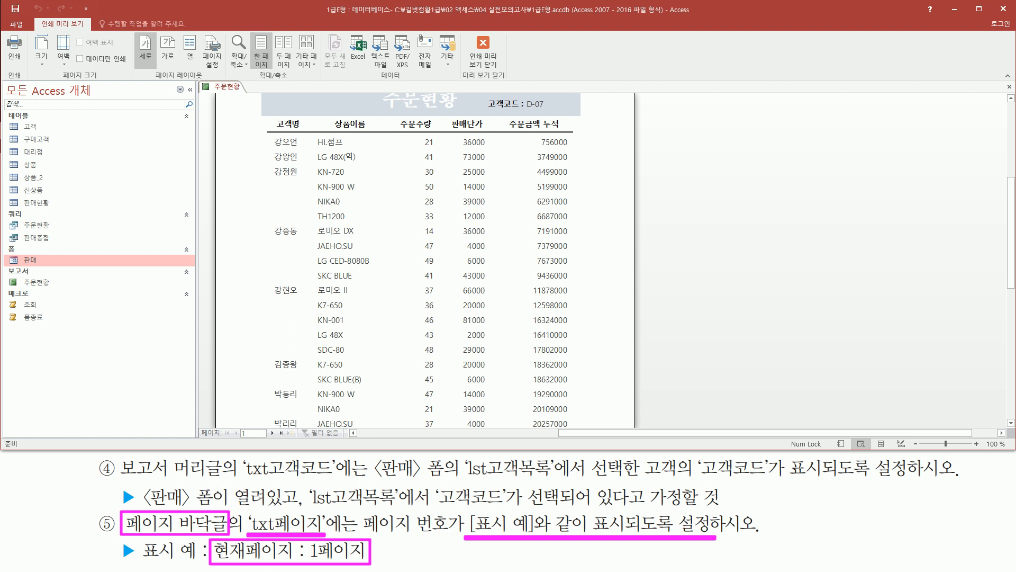
pyautogui.press('Escape')
# Step: Show the 주문현황 report in Design View and select the txt페이지 text box in the page footer
pyautogui.rightClick(671, 147)
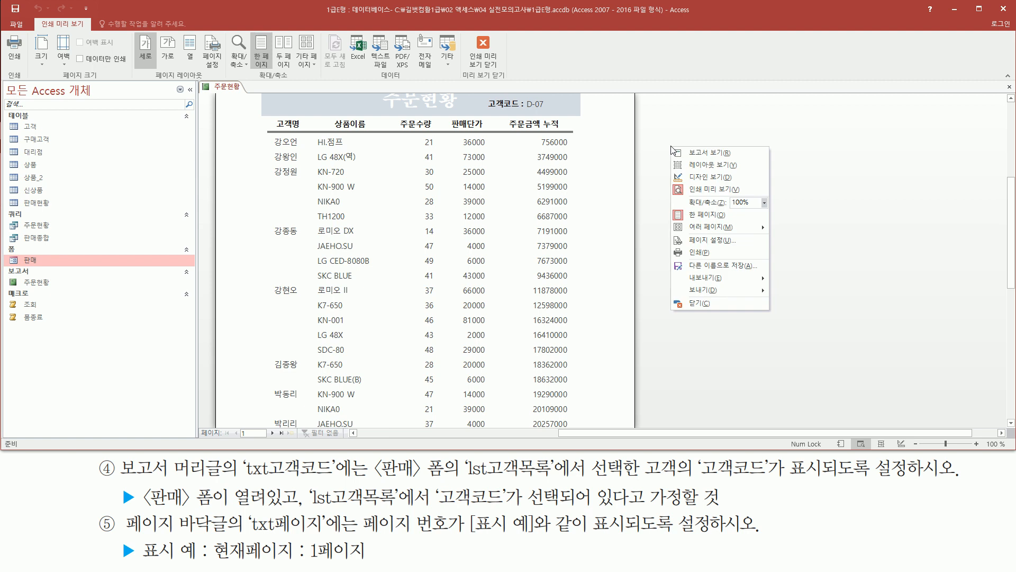
pyautogui.click(698, 178)
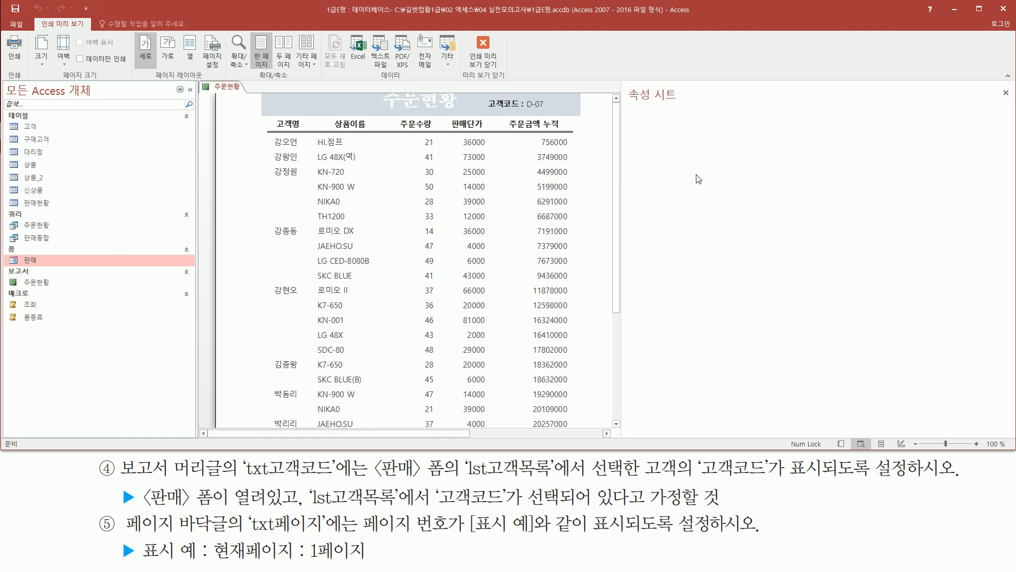
pyautogui.moveTo(212, 201)
pyautogui.mouseDown()
pyautogui.moveTo(229, 217)
pyautogui.moveTo(539, 234)
pyautogui.mouseUp()
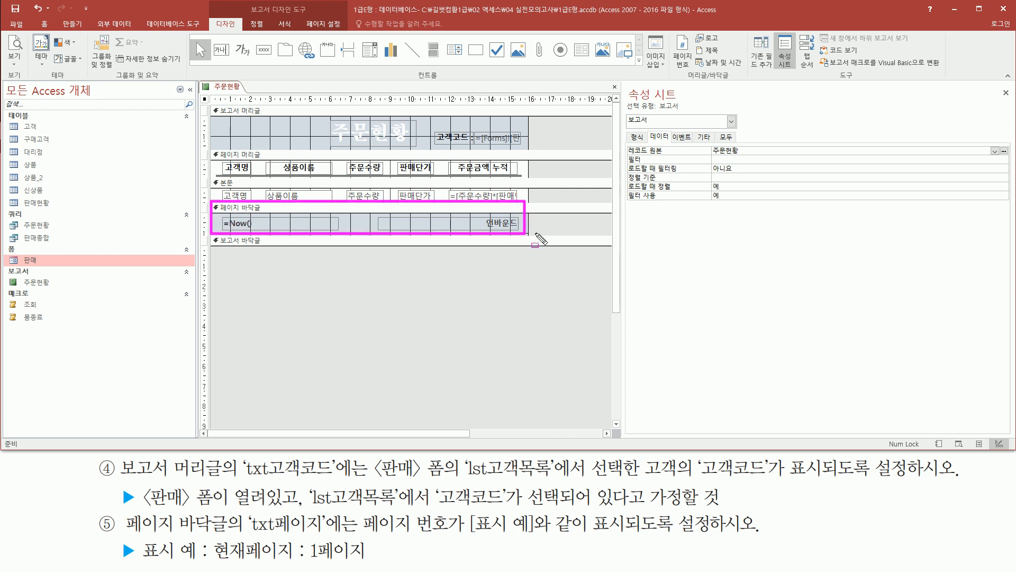
pyautogui.moveTo(379, 216)
pyautogui.mouseDown()
pyautogui.moveTo(530, 240)
pyautogui.moveTo(521, 231)
pyautogui.mouseUp()
pyautogui.press('Escape')
pyautogui.click(495, 227)
pyautogui.moveTo(627, 126); pyautogui.dragTo(661, 126)
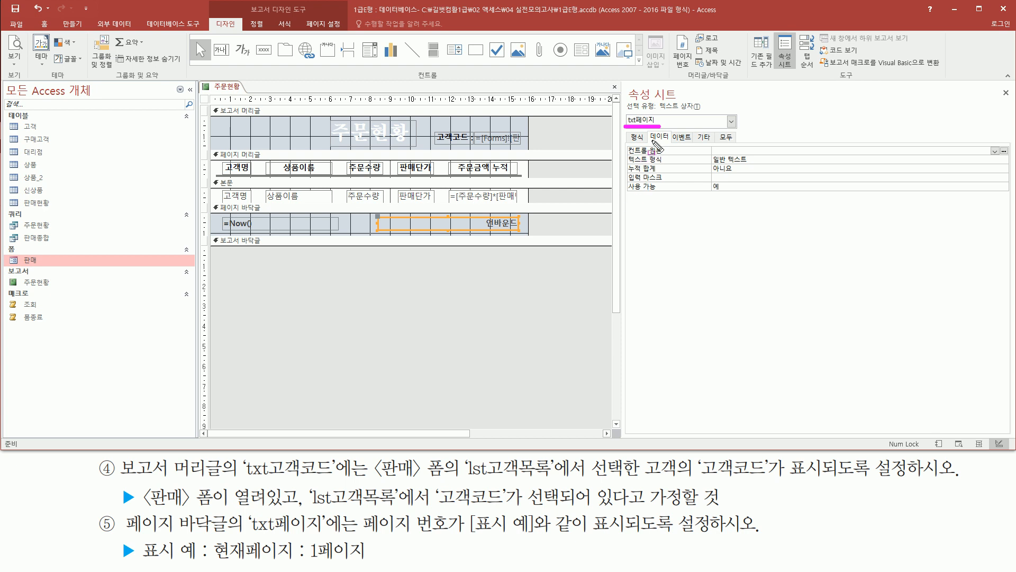
pyautogui.moveTo(651, 142); pyautogui.dragTo(918, 156)
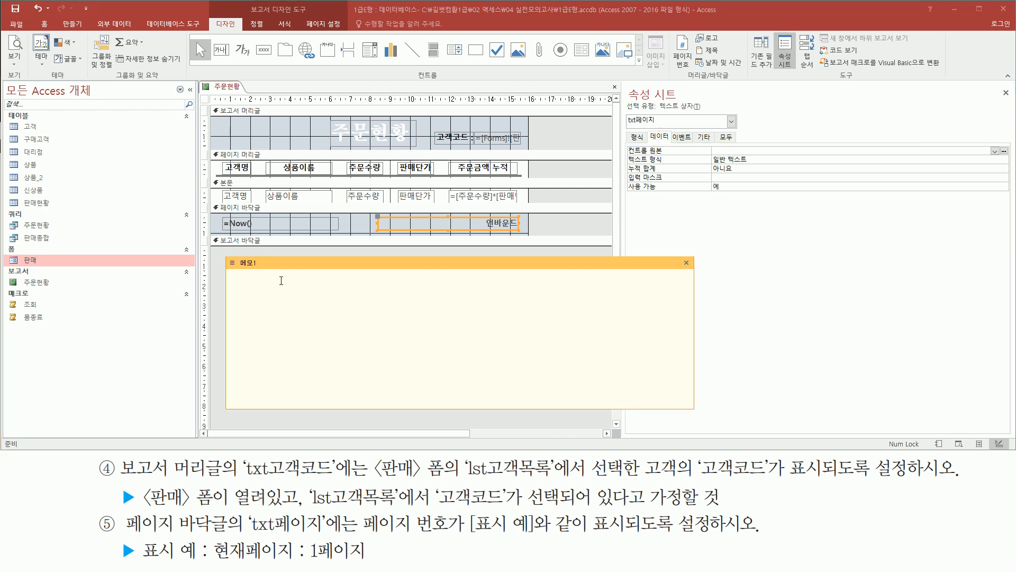
# Step: Write the lines "현재페이지 - [page]" and "전체페이지 - [pages]" in the memo note
pyautogui.write('현재페이지')
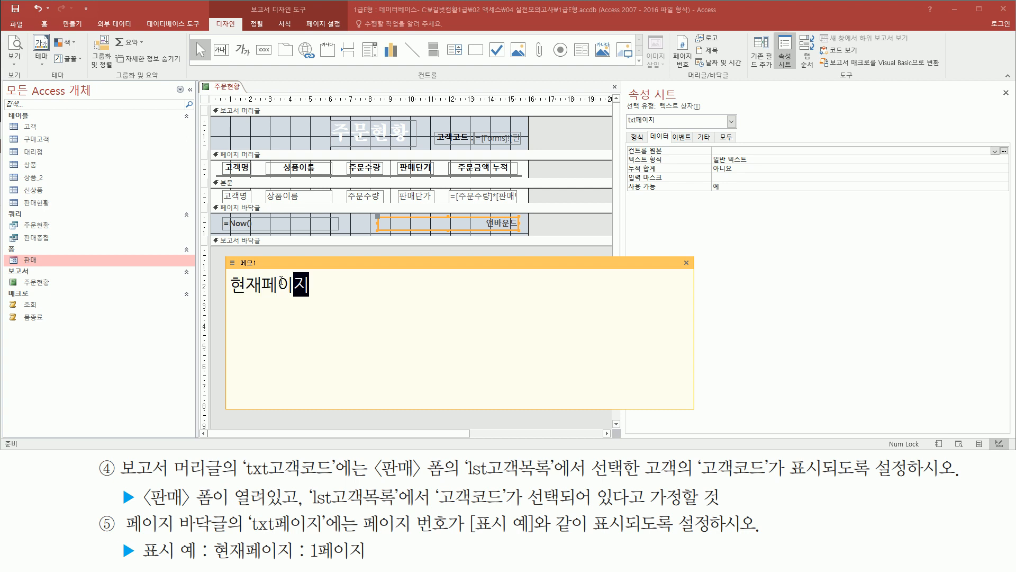
pyautogui.press('Return')
pyautogui.write('전체')
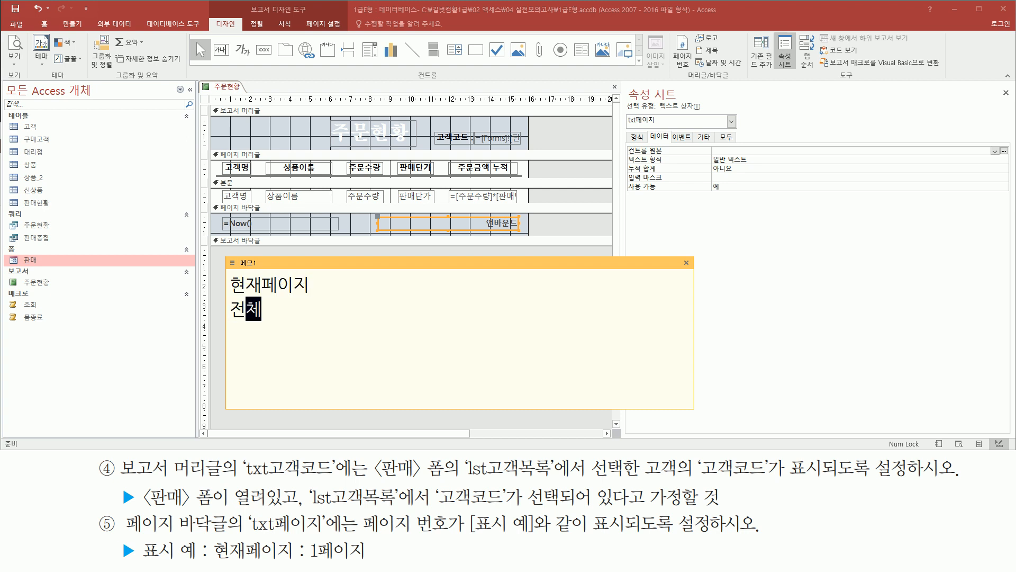
pyautogui.write('펭이지')
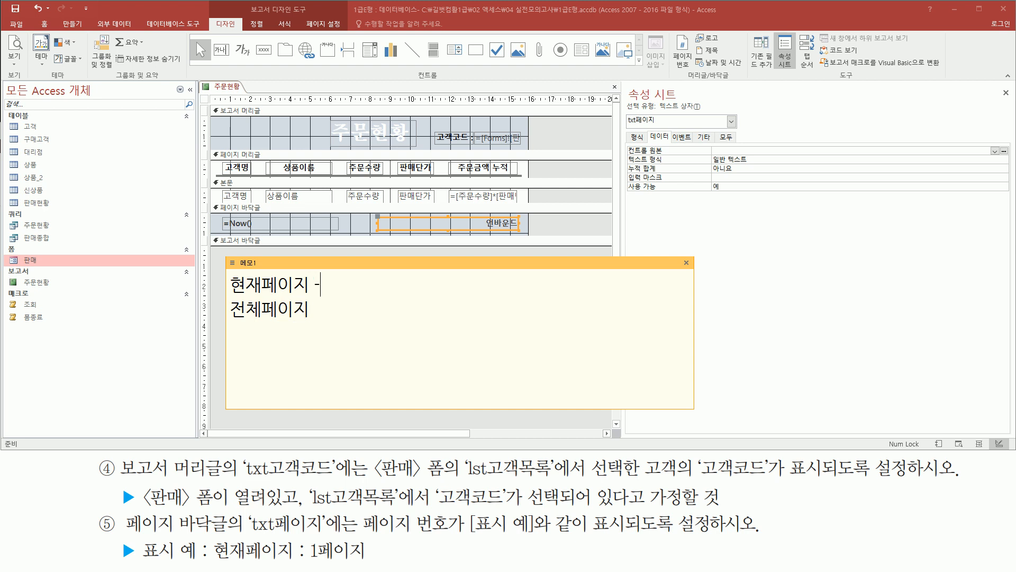
pyautogui.write('[')
pyautogui.write('page')
pyautogui.write('[')
pyautogui.write('pages')
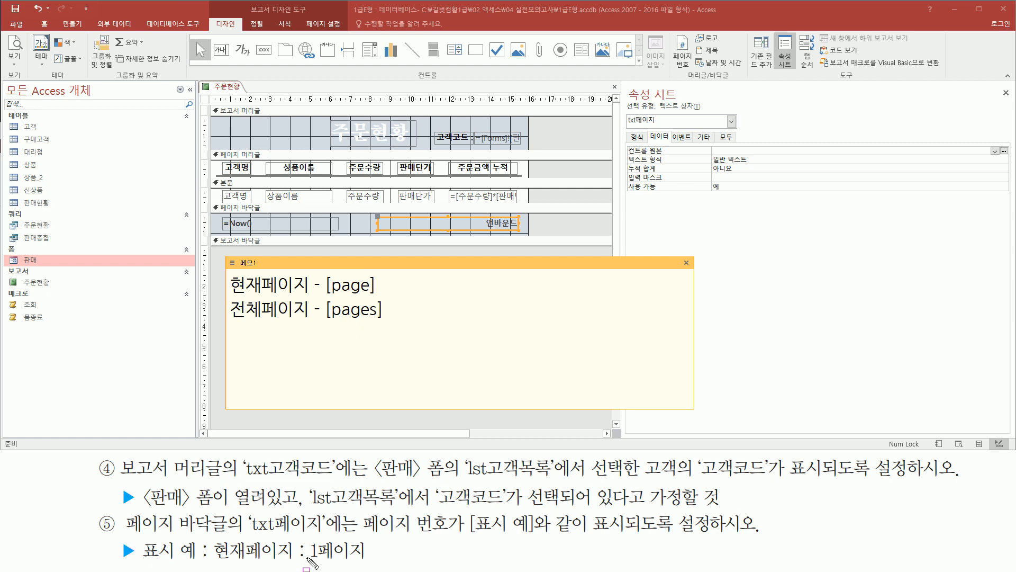
# Step: Start the page number expression below the memo's notes as = "현재페이지 : " & [page]
pyautogui.click(259, 350)
pyautogui.write('[page]')
pyautogui.moveTo(210, 532)
pyautogui.mouseDown()
pyautogui.moveTo(311, 564)
pyautogui.moveTo(370, 565)
pyautogui.mouseUp()
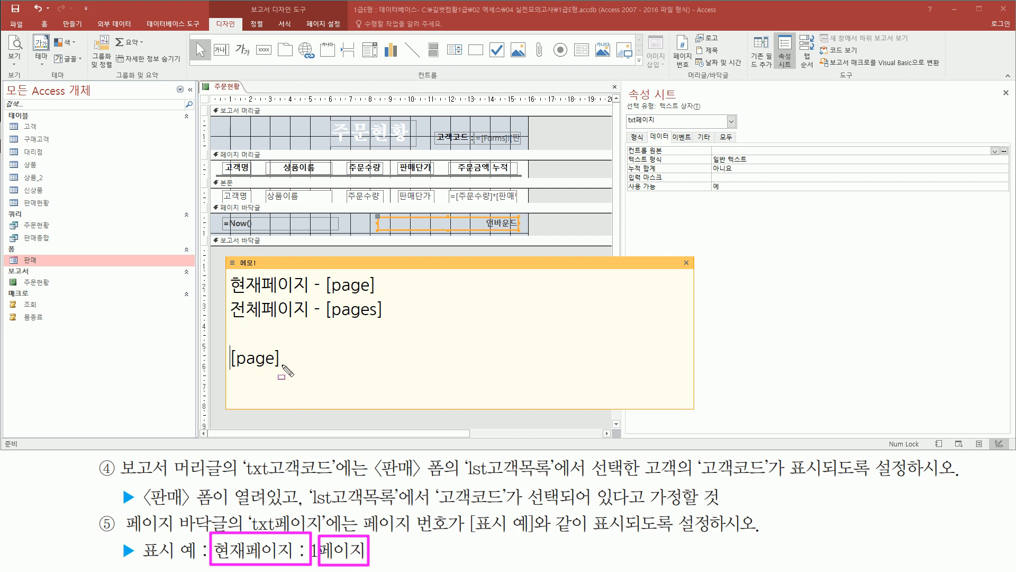
pyautogui.press('Escape')
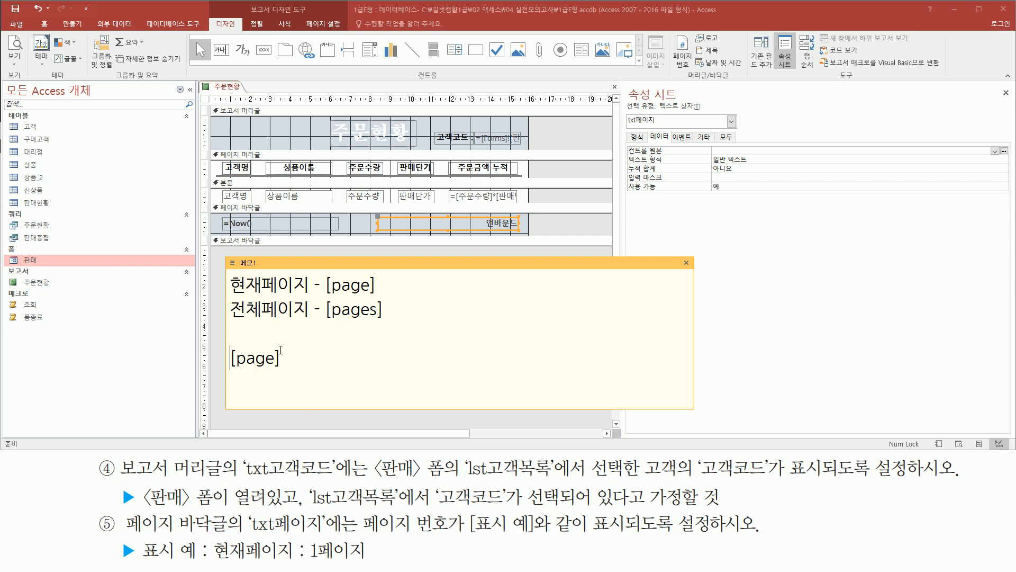
pyautogui.write('= "gu')
pyautogui.press('BackSpace')
pyautogui.press('BackSpace')
pyautogui.press('Hangul')
pyautogui.write('ㅎ현제')
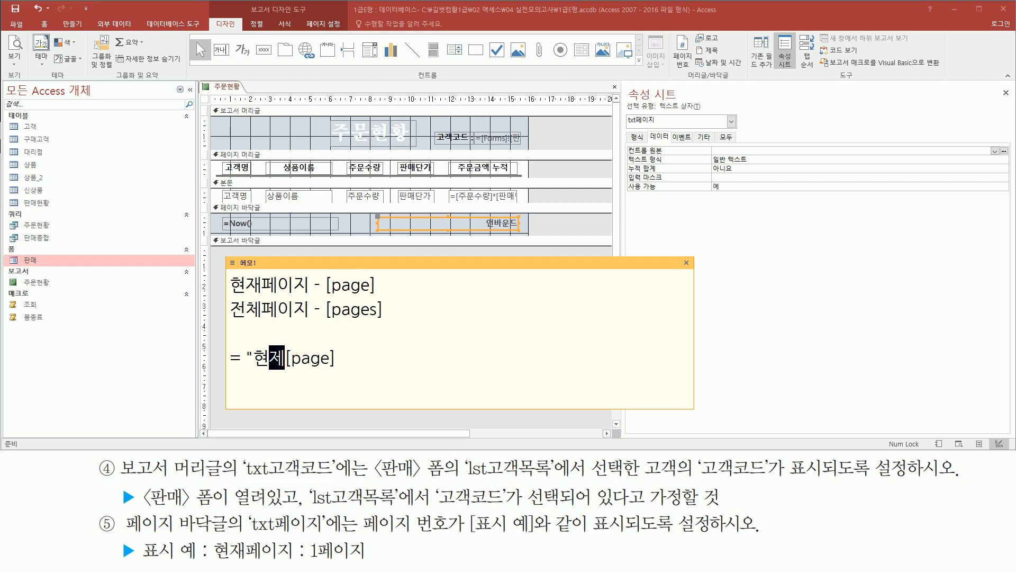
pyautogui.press('BackSpace')
pyautogui.press('BackSpace')
pyautogui.write('재페이지 ')
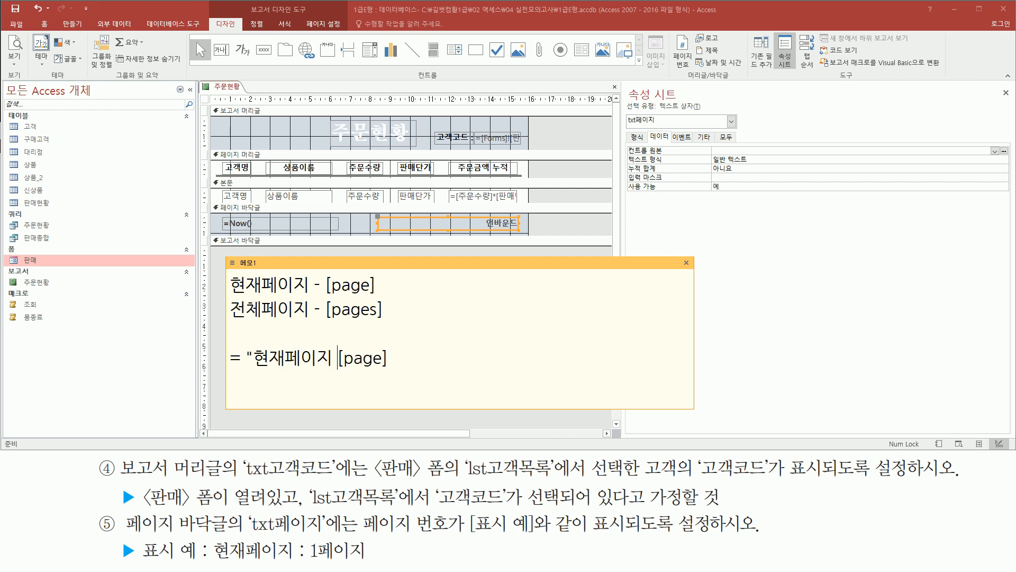
pyautogui.write(':')
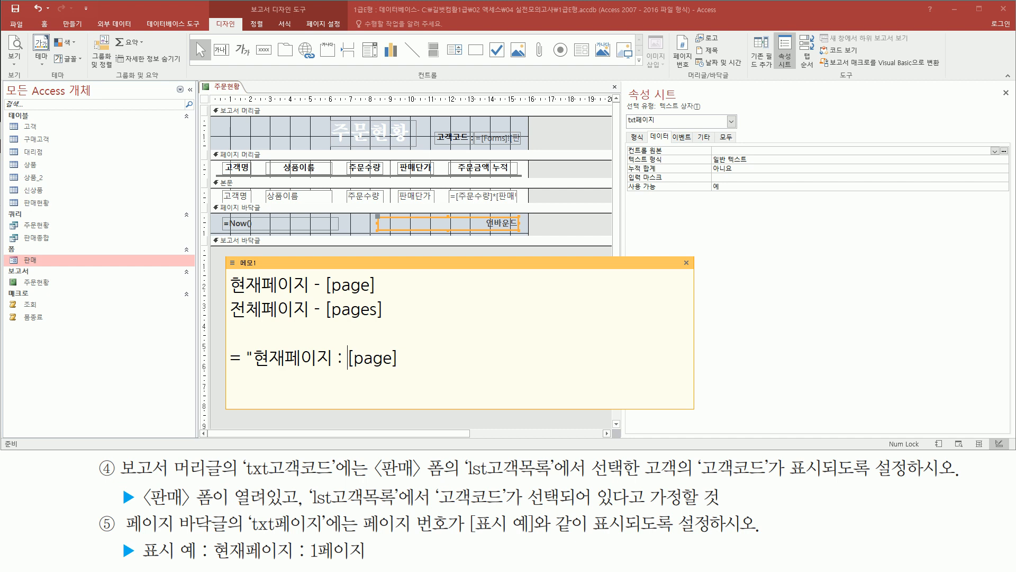
pyautogui.write(' "')
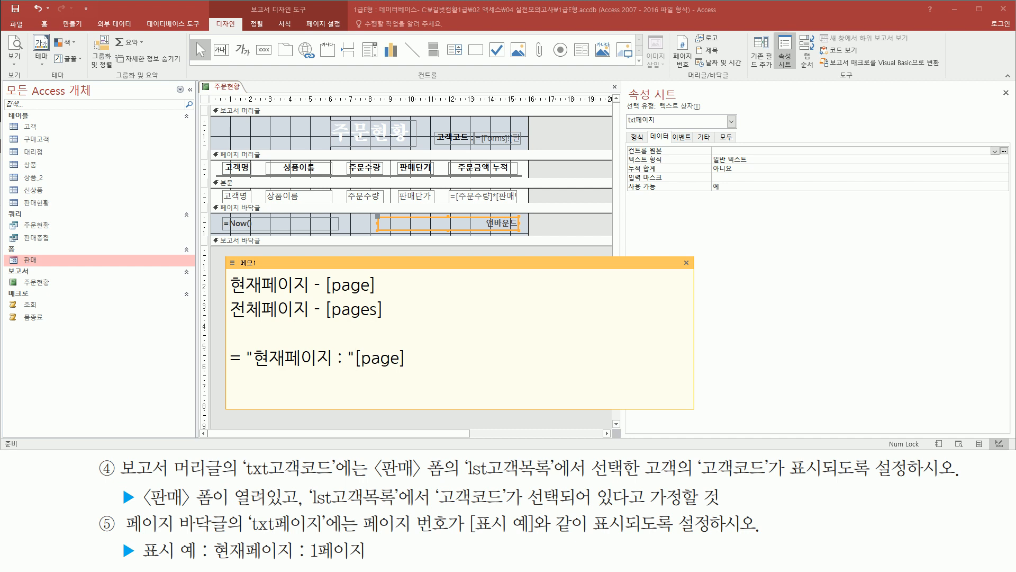
pyautogui.write(' &')
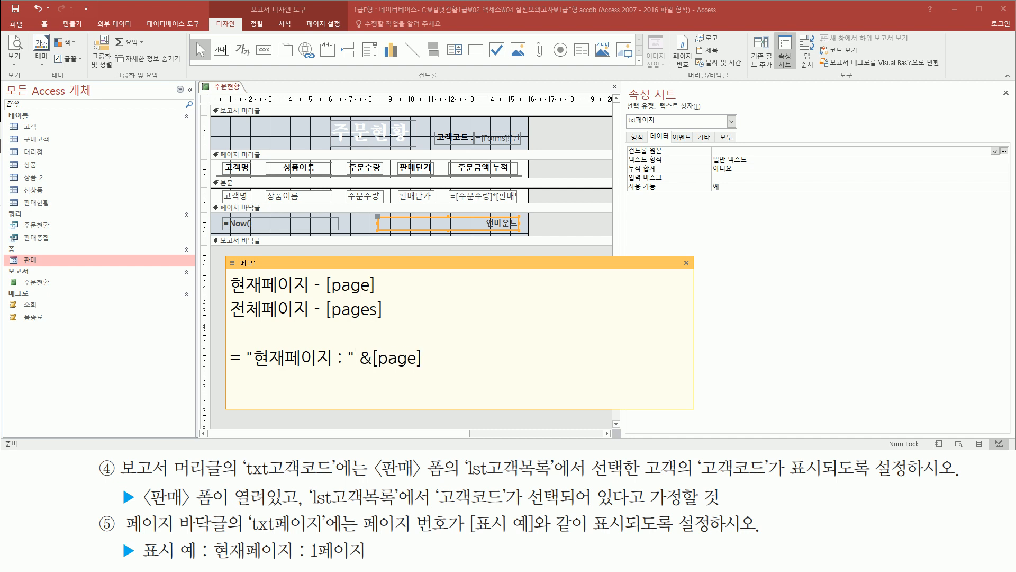
# Step: Append & "페이지" to the page number expression in the memo and copy the whole expression
pyautogui.hotkey('shift', 'End')
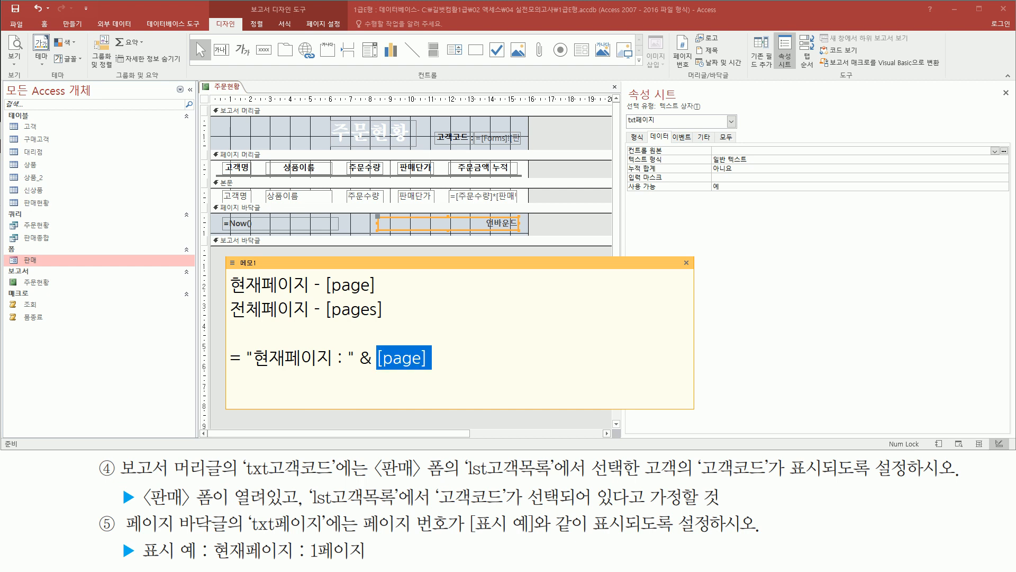
pyautogui.press('End')
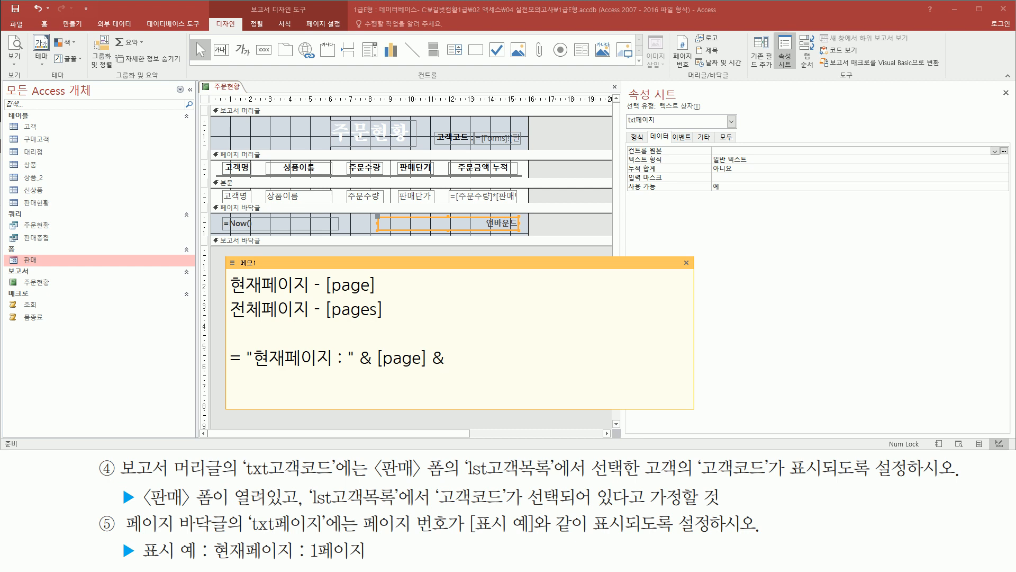
pyautogui.write('페이지')
pyautogui.hotkey('shift', 'Home')
pyautogui.hotkey('ctrl', 'c')
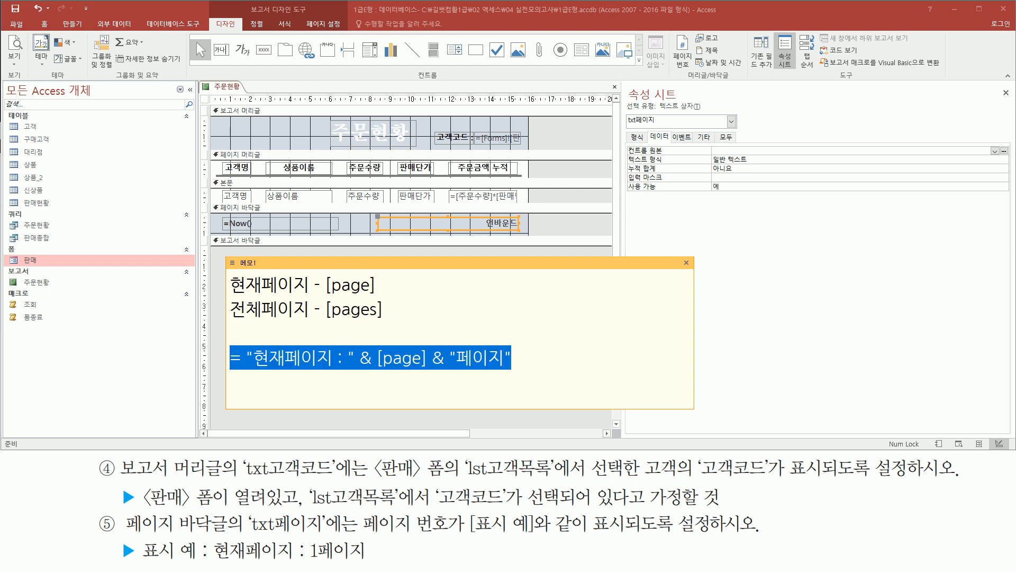
pyautogui.click(549, 375)
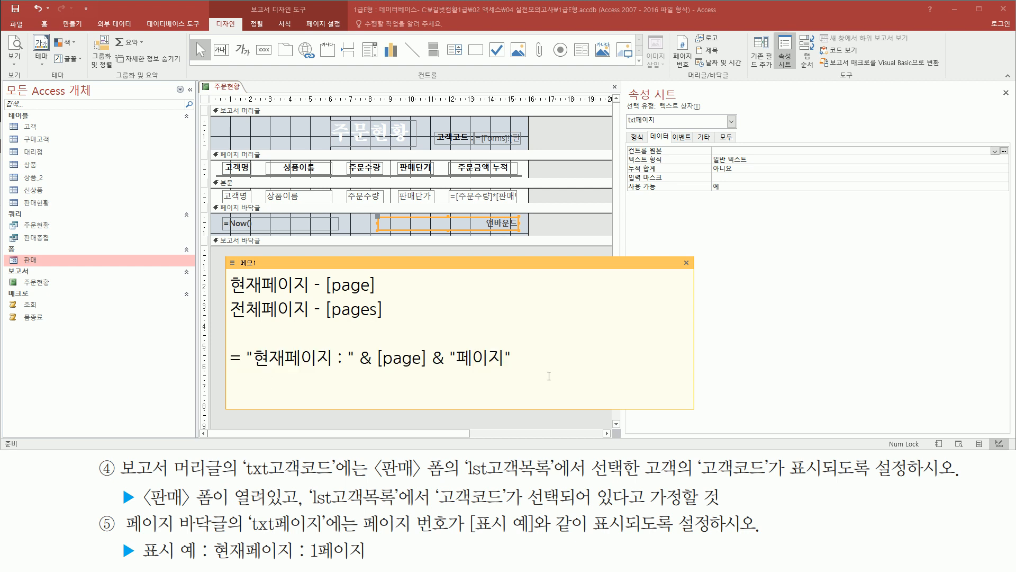
pyautogui.moveTo(213, 560); pyautogui.dragTo(369, 560)
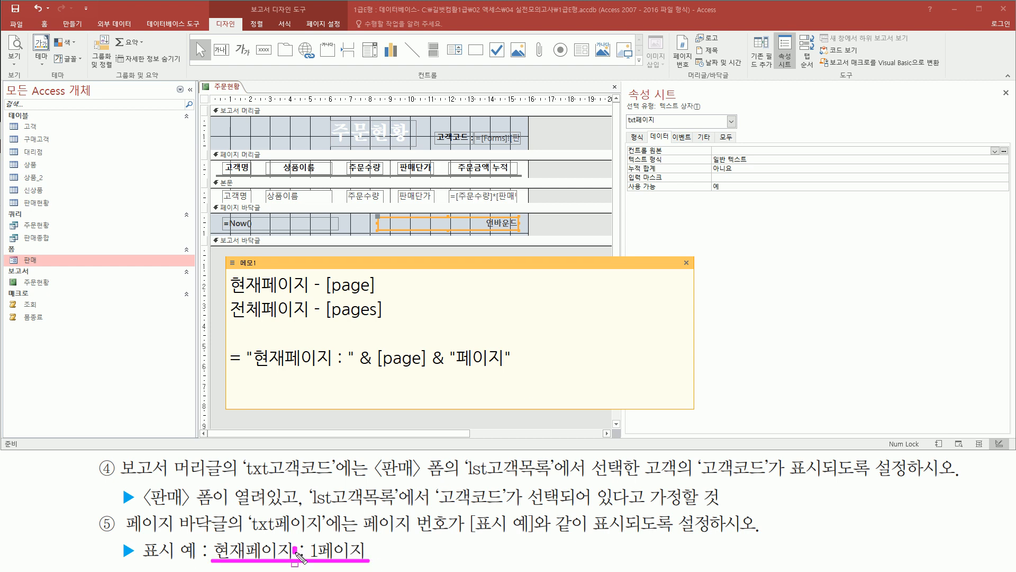
pyautogui.click(307, 552)
pyautogui.click(333, 358)
pyautogui.click(345, 358)
pyautogui.press('Escape')
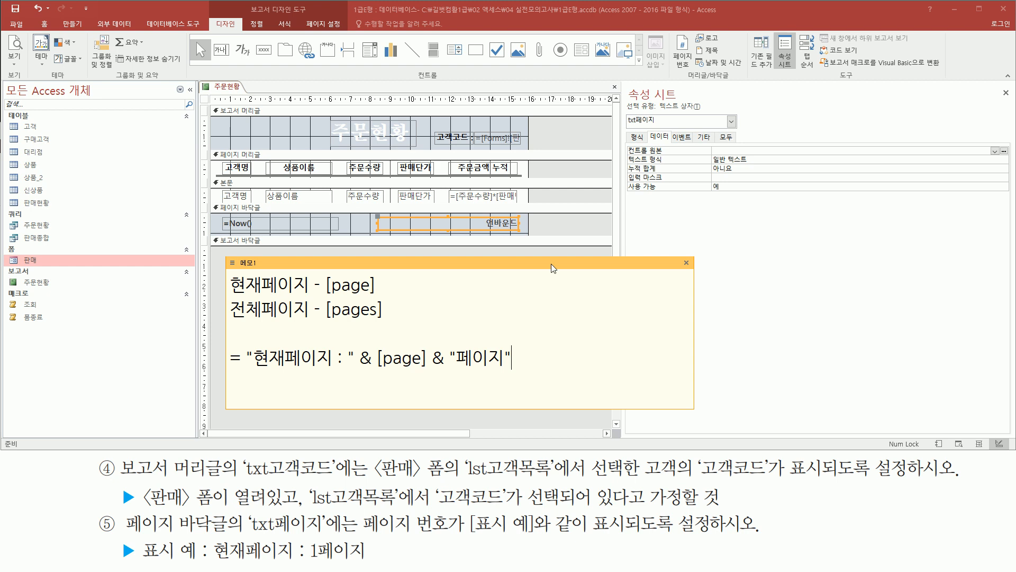
# Step: Set the control source of txt페이지 to the copied expression = "현재페이지 : " & [page] & "페이지"
pyautogui.hotkey('alt', 'Tab')
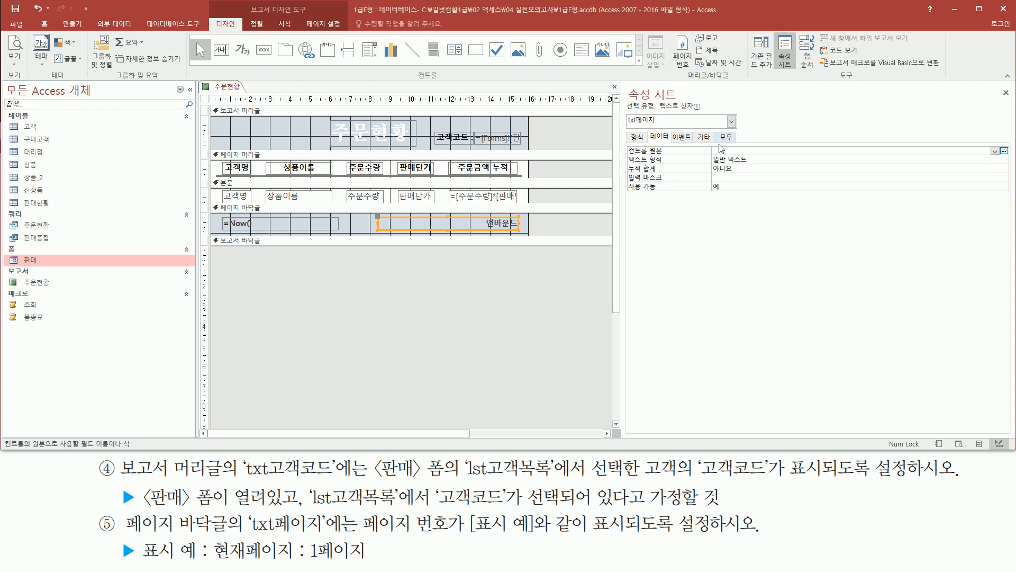
pyautogui.hotkey('ctrl', 'v')
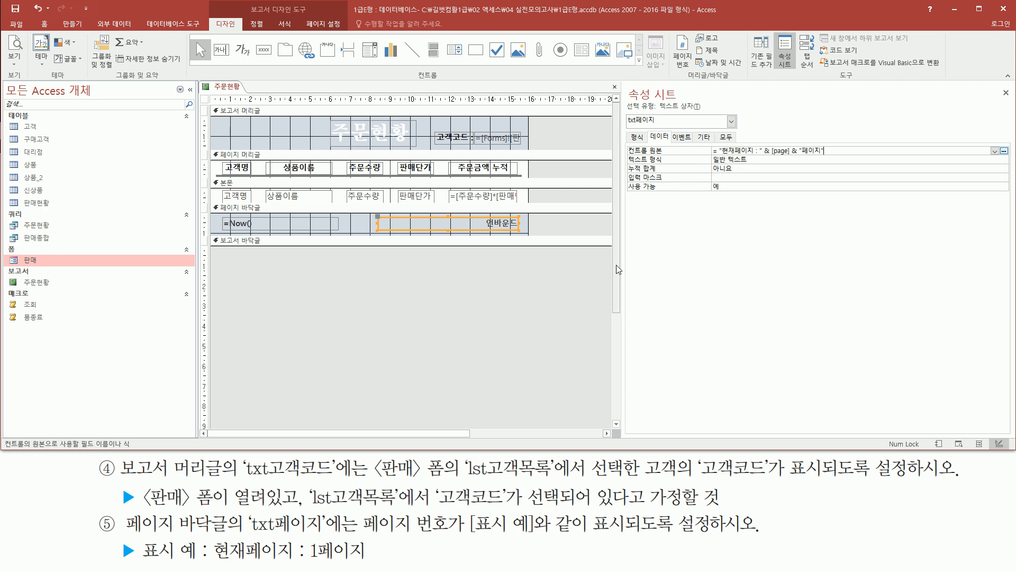
pyautogui.click(550, 281)
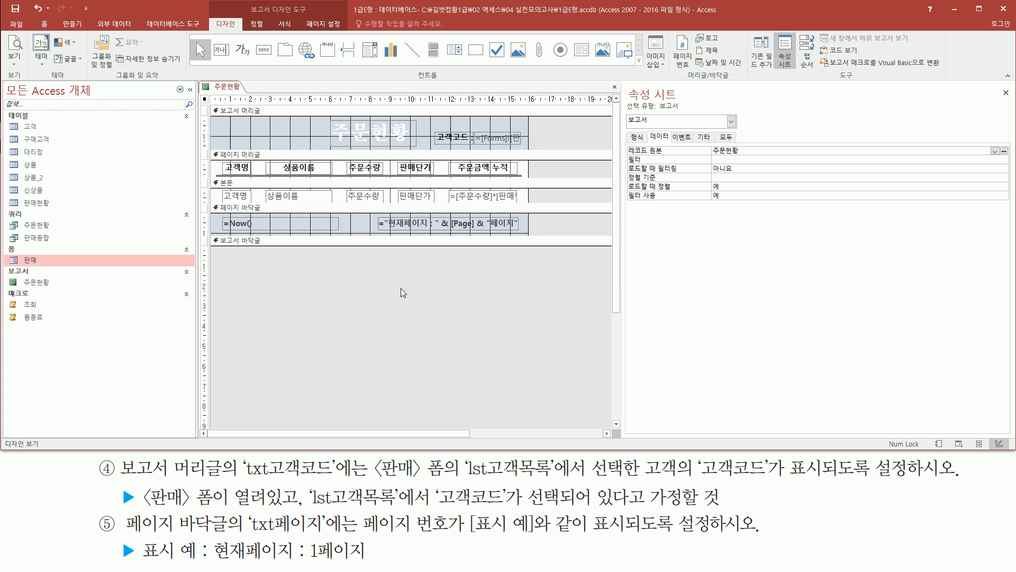
# Step: Show the 주문현황 report in Print Preview and check the page number format in the page footer
pyautogui.rightClick(350, 287)
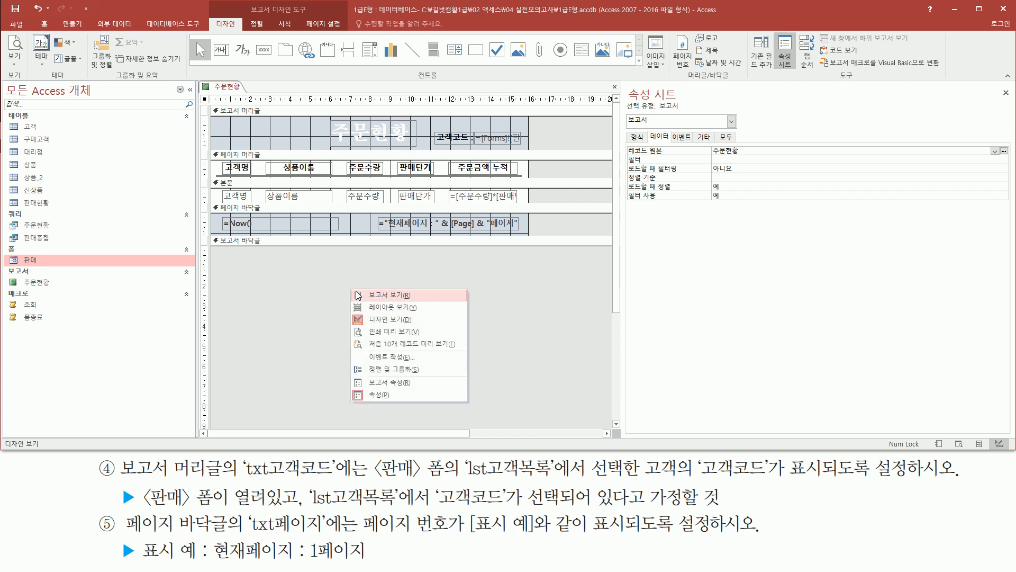
pyautogui.click(394, 333)
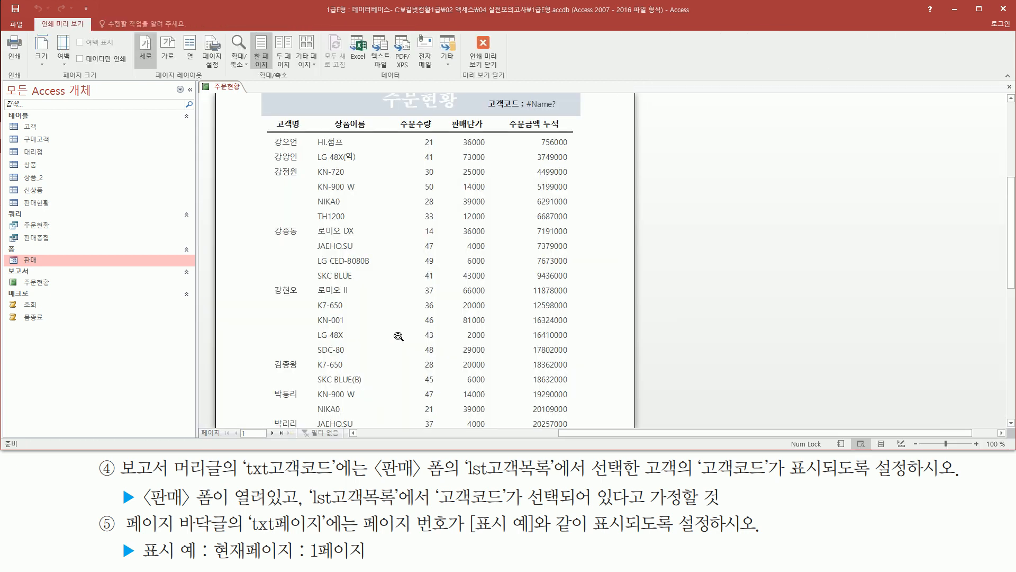
pyautogui.scroll(-5, 447, 328)
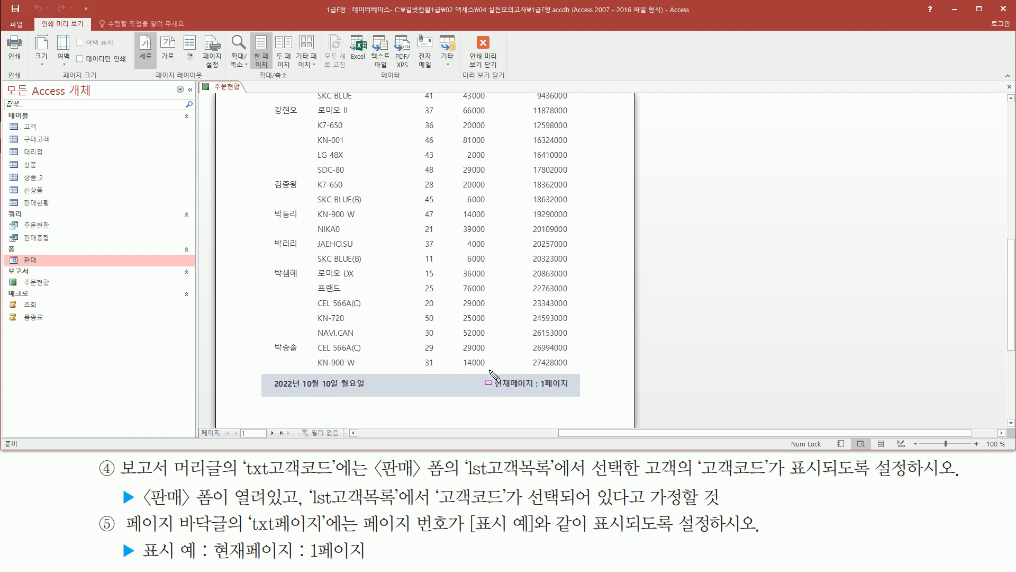
pyautogui.moveTo(490, 374); pyautogui.dragTo(579, 394)
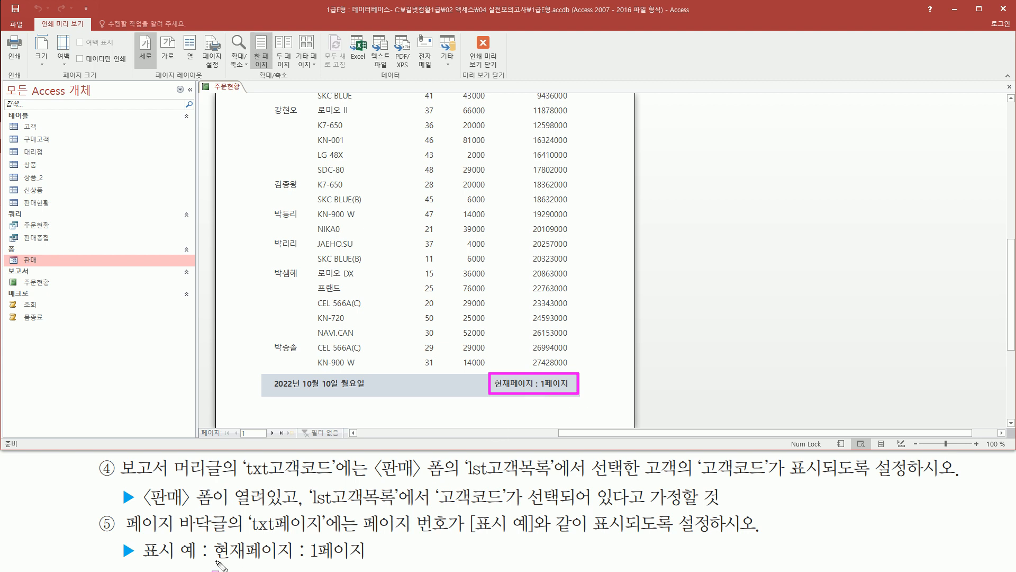
pyautogui.moveTo(213, 564); pyautogui.dragTo(368, 562)
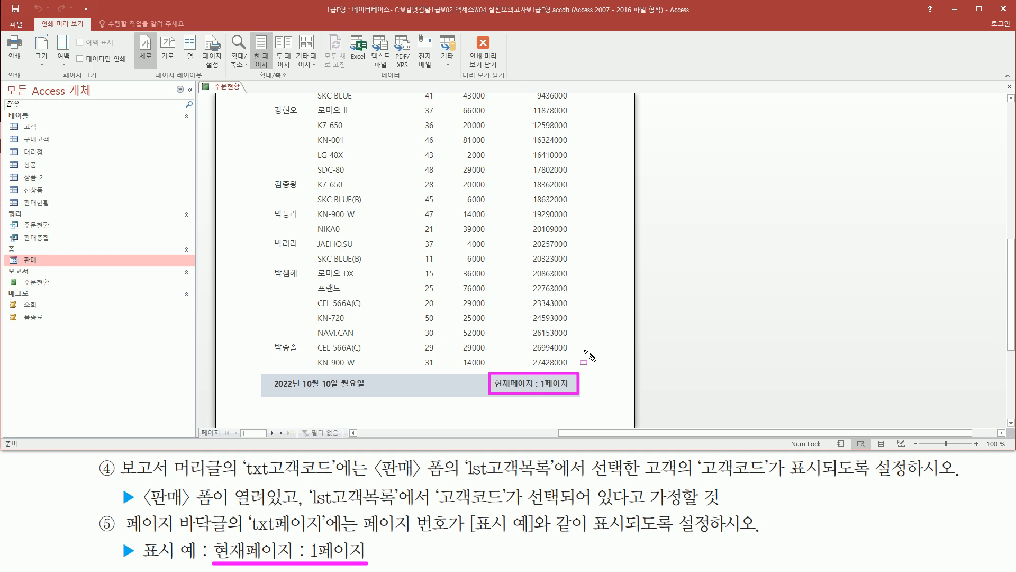
pyautogui.press('Escape')
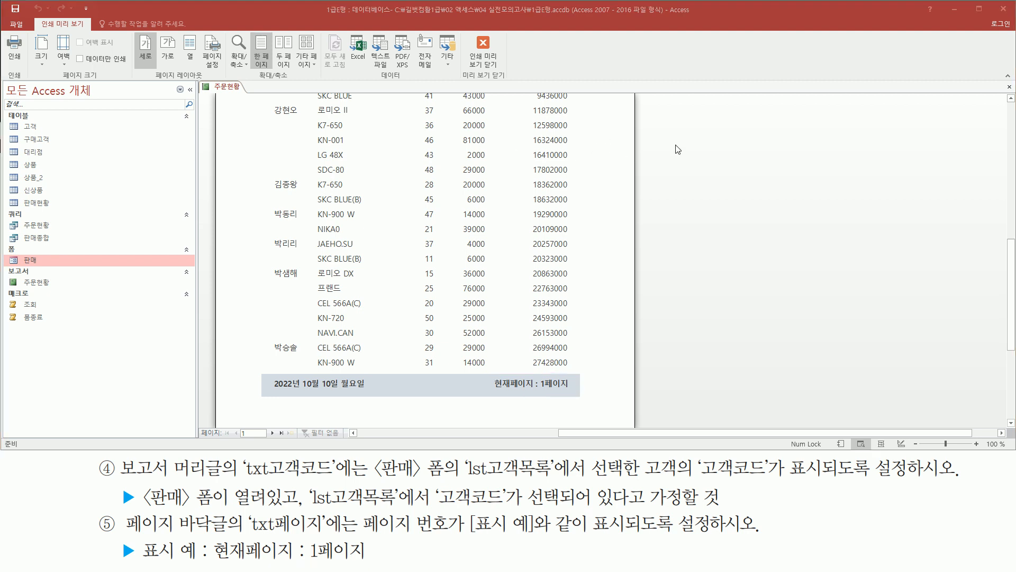
# Step: Close the 주문현황 report and save its design changes
pyautogui.rightClick(229, 89)
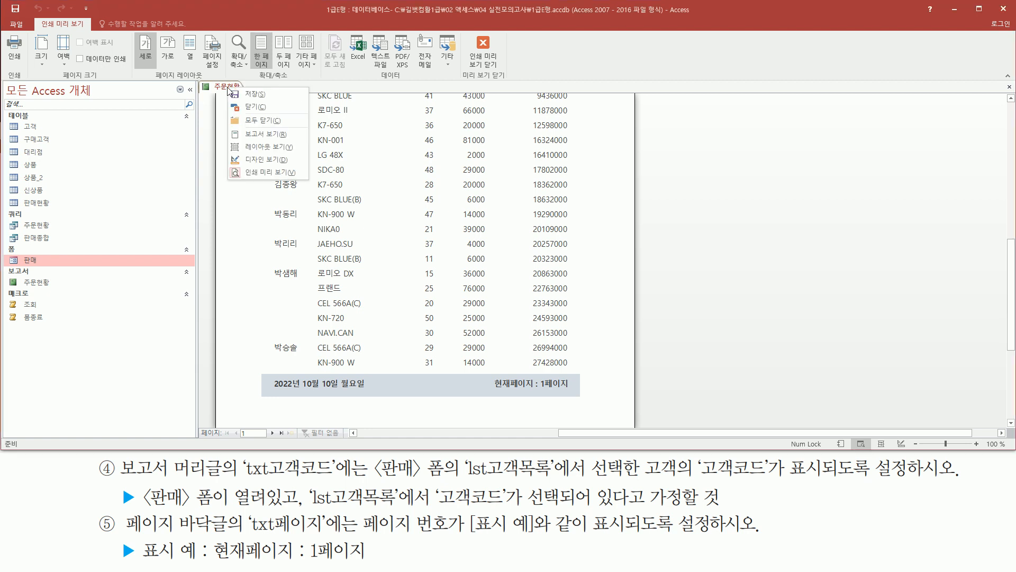
pyautogui.click(258, 107)
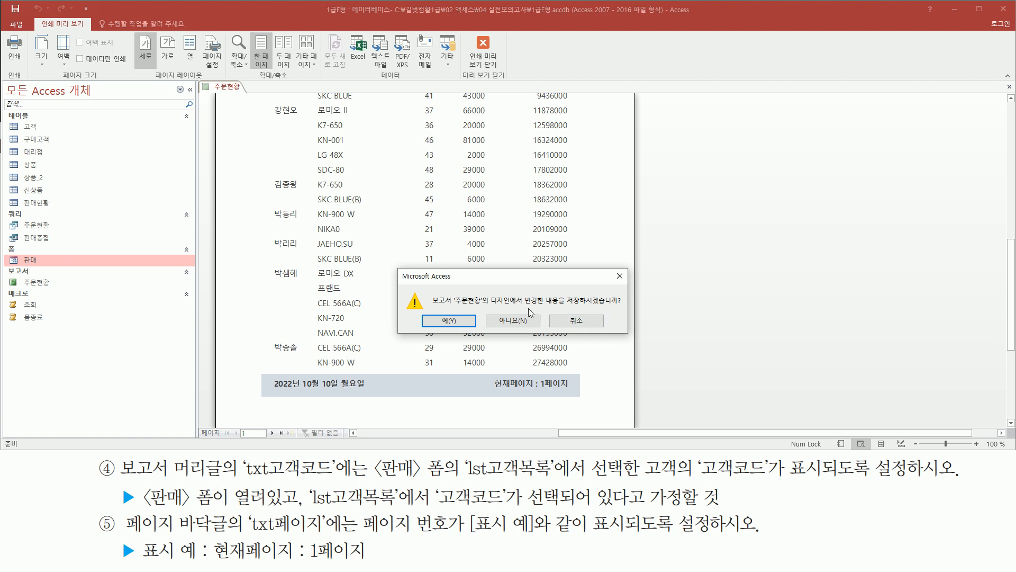
pyautogui.click(450, 321)
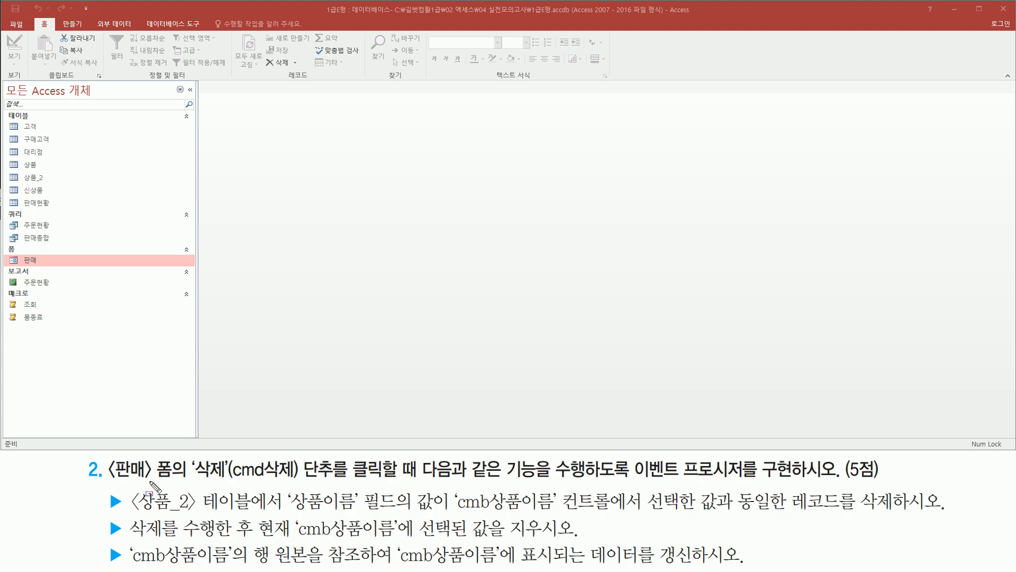
pyautogui.moveTo(112, 479); pyautogui.dragTo(187, 479)
pyautogui.moveTo(10, 242); pyautogui.dragTo(54, 267)
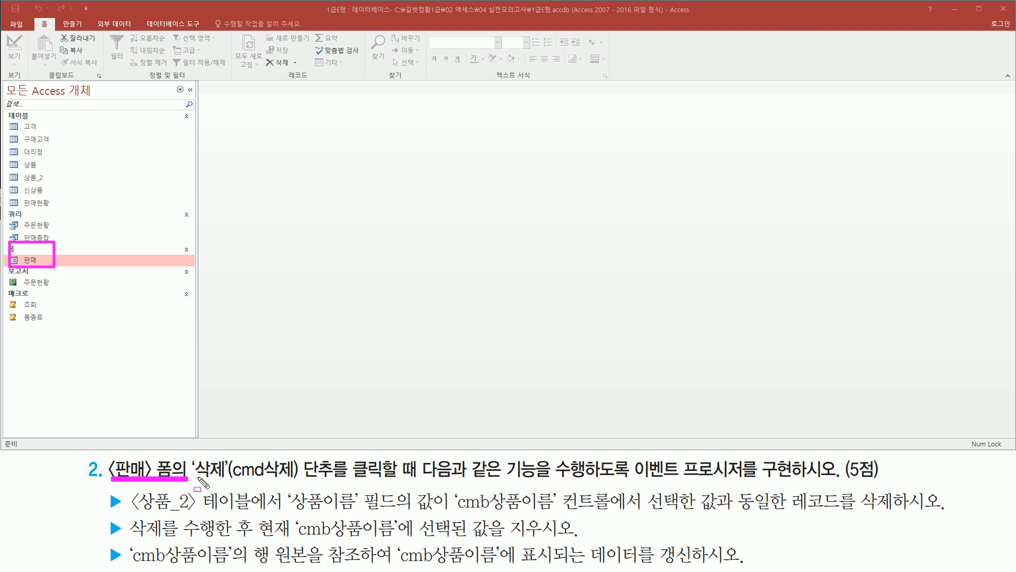
pyautogui.moveTo(191, 456)
pyautogui.mouseDown()
pyautogui.moveTo(202, 482)
pyautogui.moveTo(423, 481)
pyautogui.mouseUp()
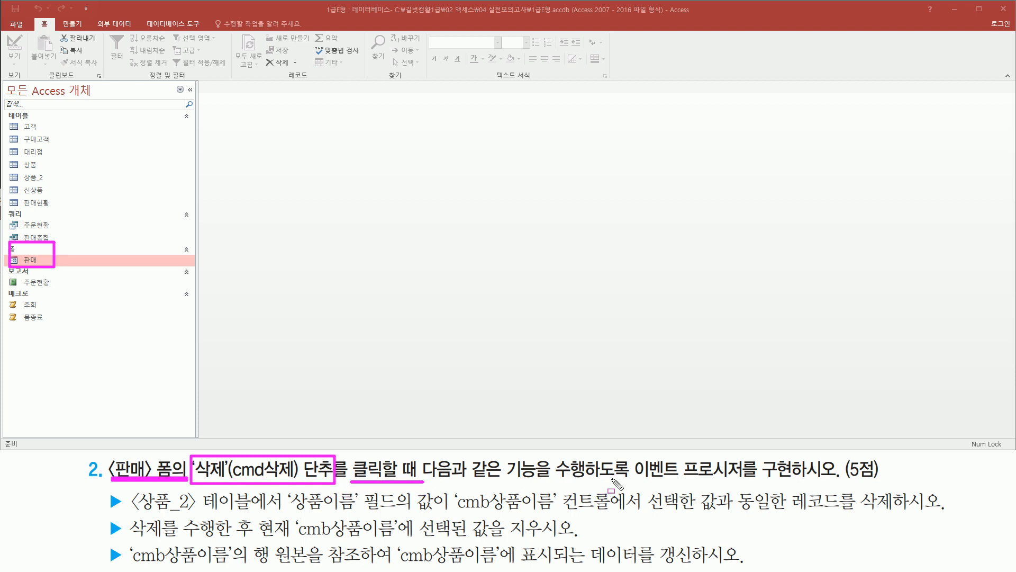
pyautogui.moveTo(631, 481)
pyautogui.mouseDown()
pyautogui.moveTo(759, 482)
pyautogui.moveTo(746, 457)
pyautogui.mouseUp()
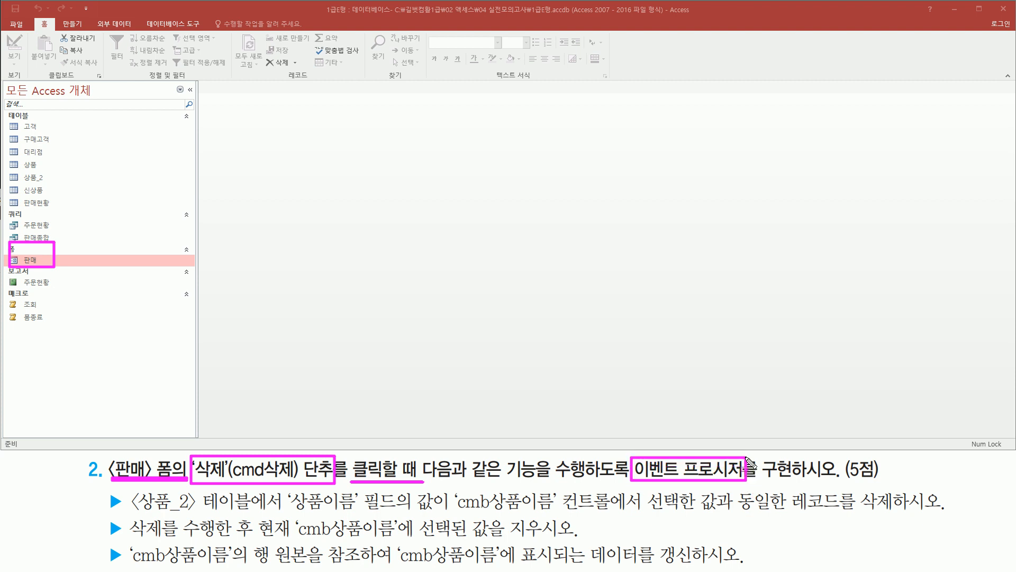
pyautogui.press('Escape')
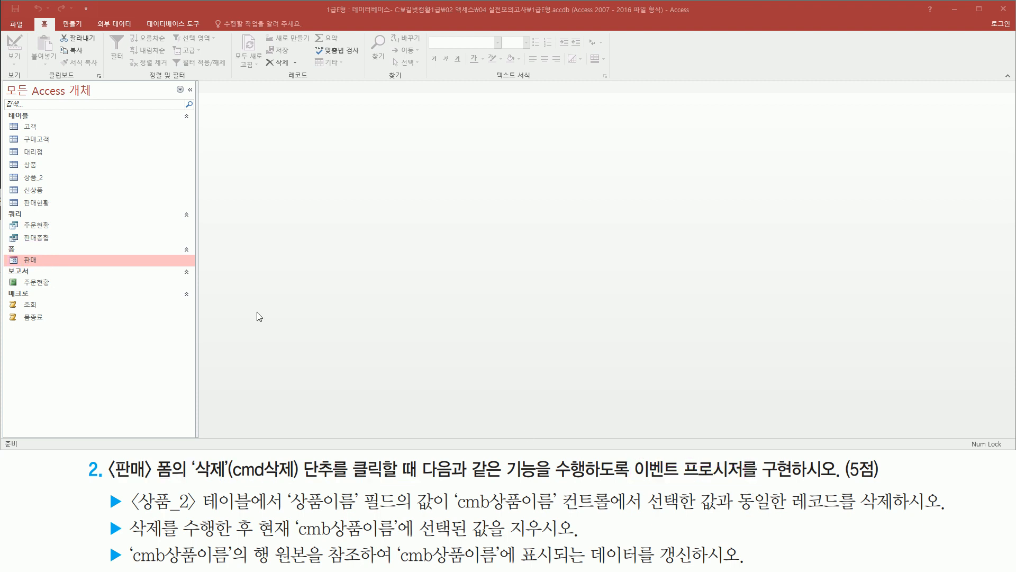
# Step: Open the 판매 form and select 썸머 in the 상품이름 combo box
pyautogui.doubleClick(36, 259)
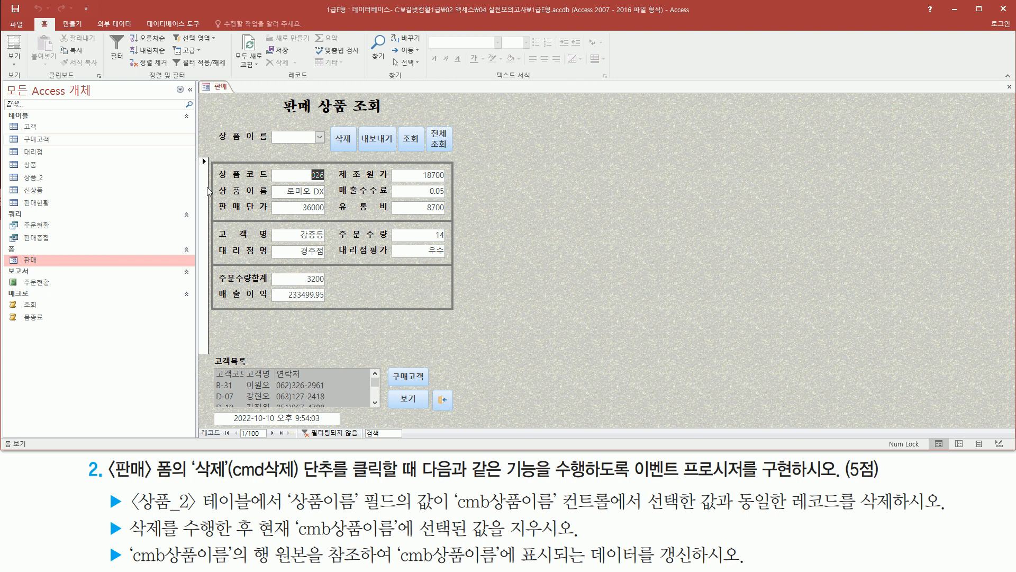
pyautogui.click(320, 138)
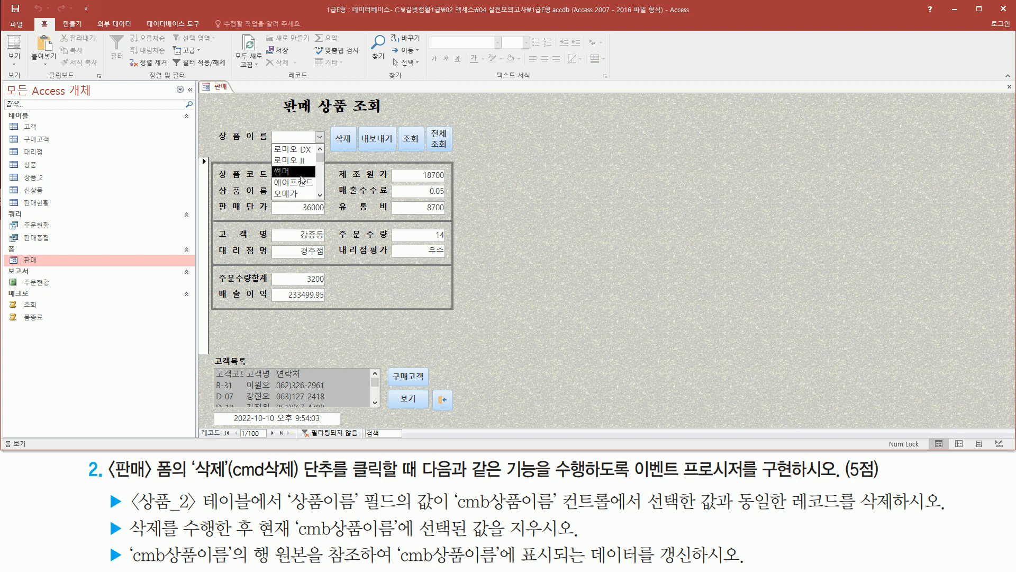
pyautogui.click(301, 174)
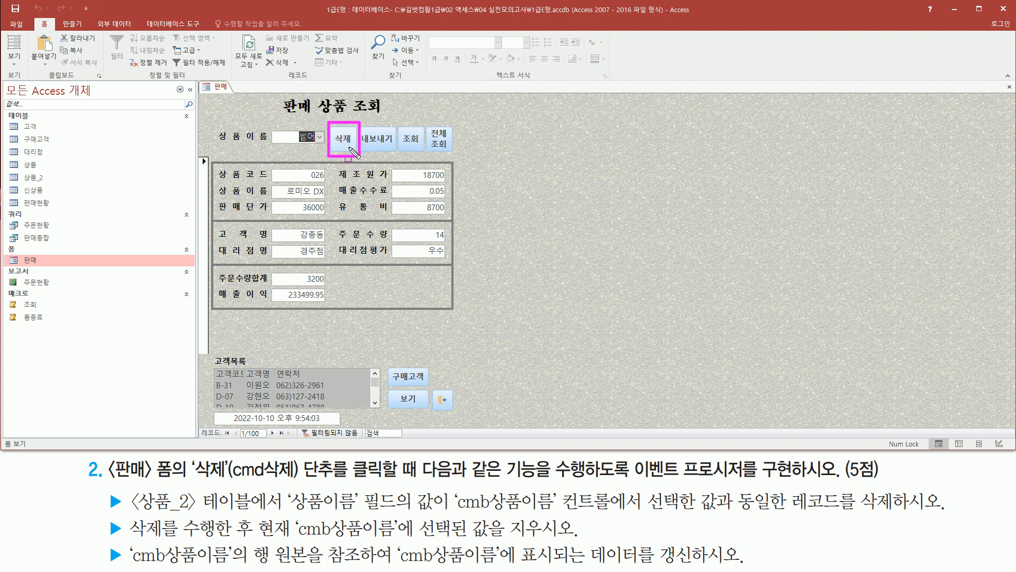
pyautogui.moveTo(194, 479); pyautogui.dragTo(420, 484)
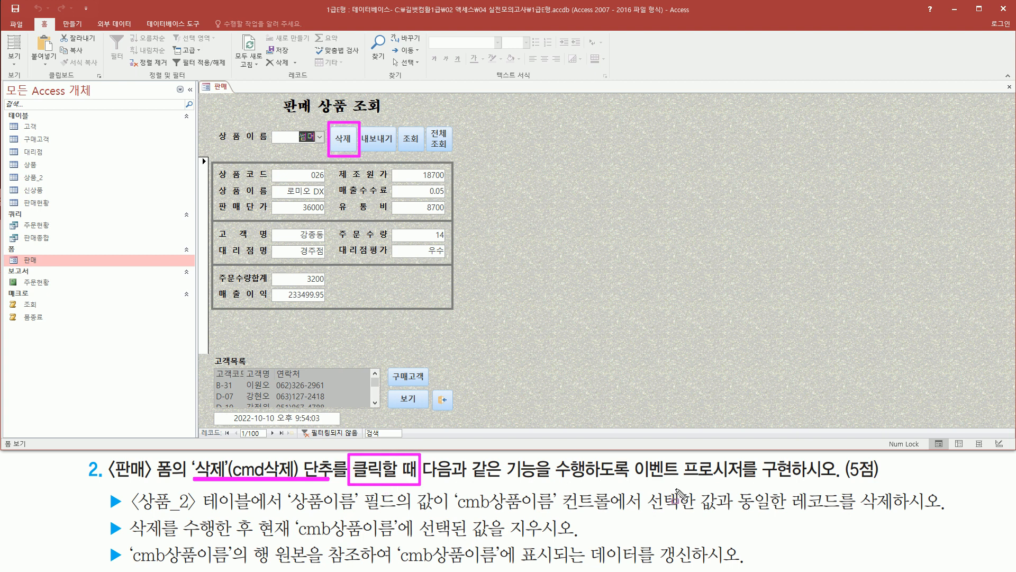
pyautogui.moveTo(631, 479); pyautogui.dragTo(823, 479)
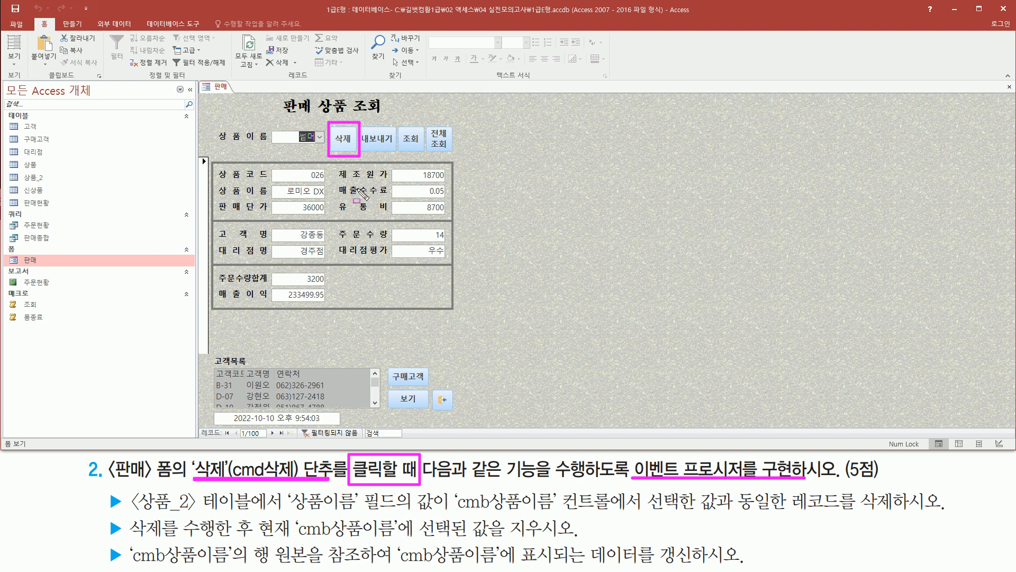
pyautogui.moveTo(135, 513)
pyautogui.mouseDown()
pyautogui.moveTo(248, 516)
pyautogui.moveTo(136, 512)
pyautogui.mouseUp()
pyautogui.moveTo(285, 513); pyautogui.dragTo(942, 512)
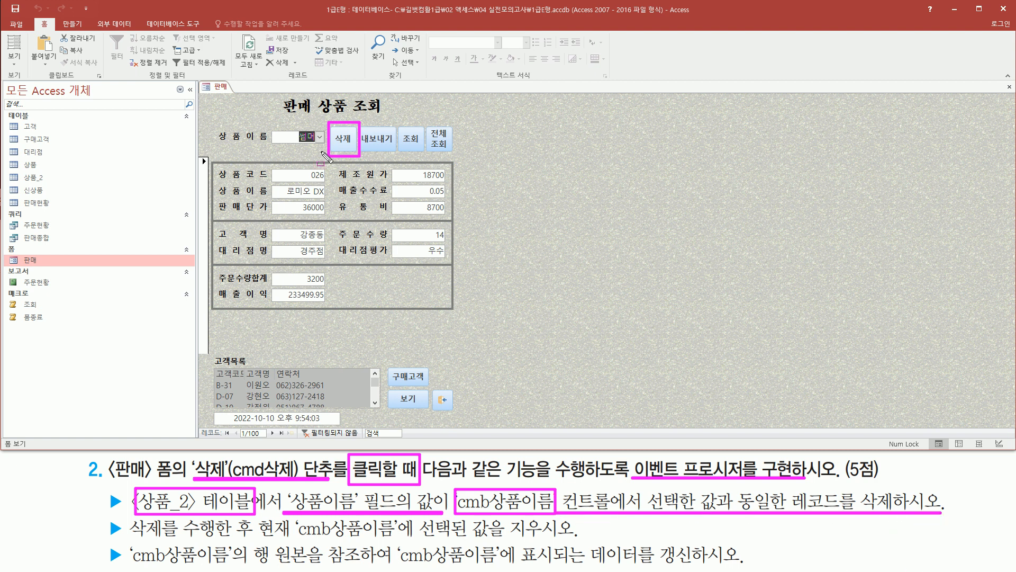
pyautogui.moveTo(293, 126); pyautogui.dragTo(316, 149)
pyautogui.moveTo(4, 169); pyautogui.dragTo(66, 183)
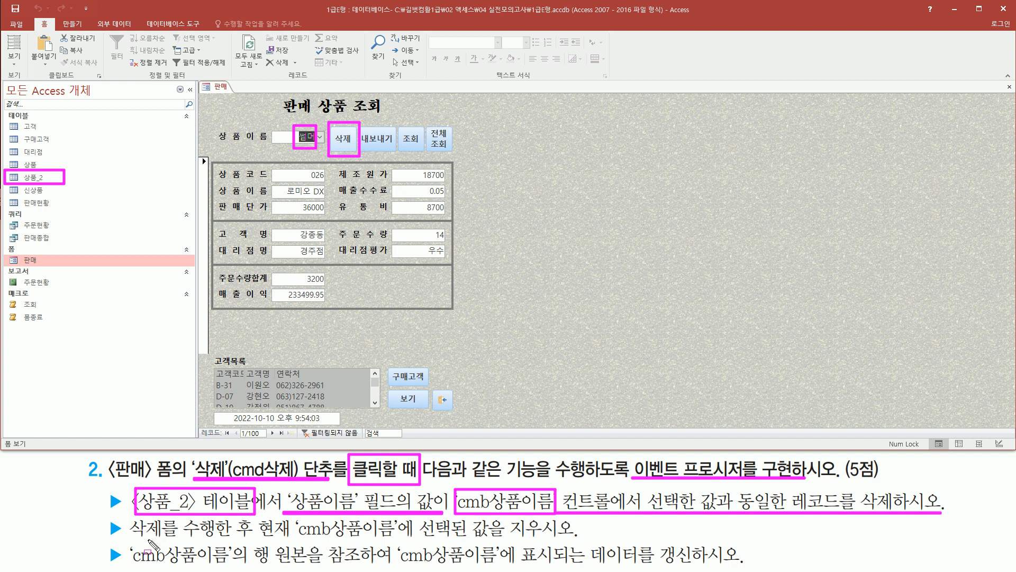
pyautogui.moveTo(129, 539)
pyautogui.mouseDown()
pyautogui.moveTo(381, 541)
pyautogui.moveTo(410, 538)
pyautogui.moveTo(407, 522)
pyautogui.moveTo(585, 528)
pyautogui.mouseUp()
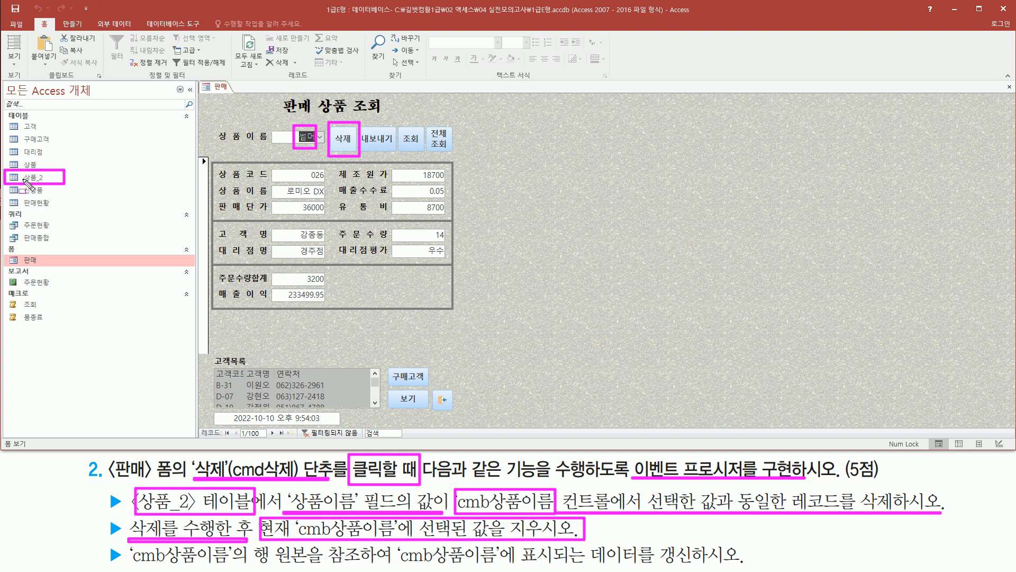
pyautogui.press('Escape')
pyautogui.hotkey('ctrl', '2')
pyautogui.moveTo(268, 127); pyautogui.dragTo(324, 147)
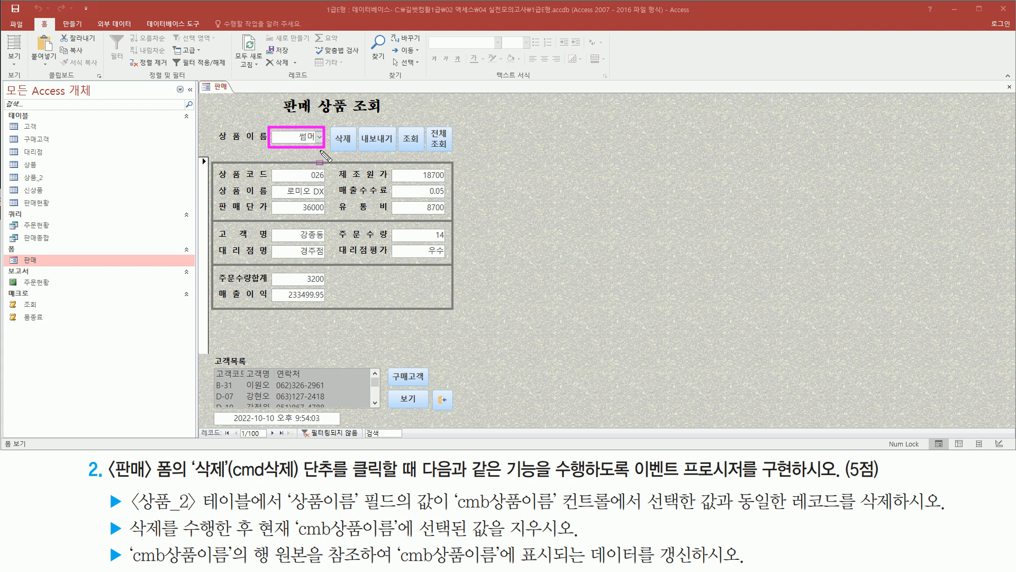
pyautogui.moveTo(130, 566); pyautogui.dragTo(242, 566)
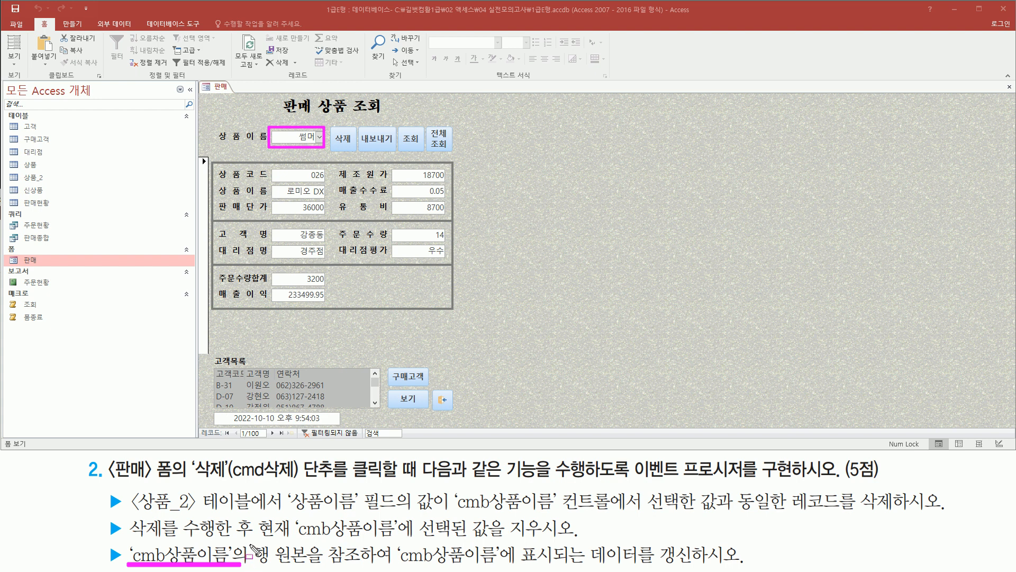
pyautogui.moveTo(253, 544)
pyautogui.mouseDown()
pyautogui.moveTo(378, 567)
pyautogui.moveTo(749, 566)
pyautogui.mouseUp()
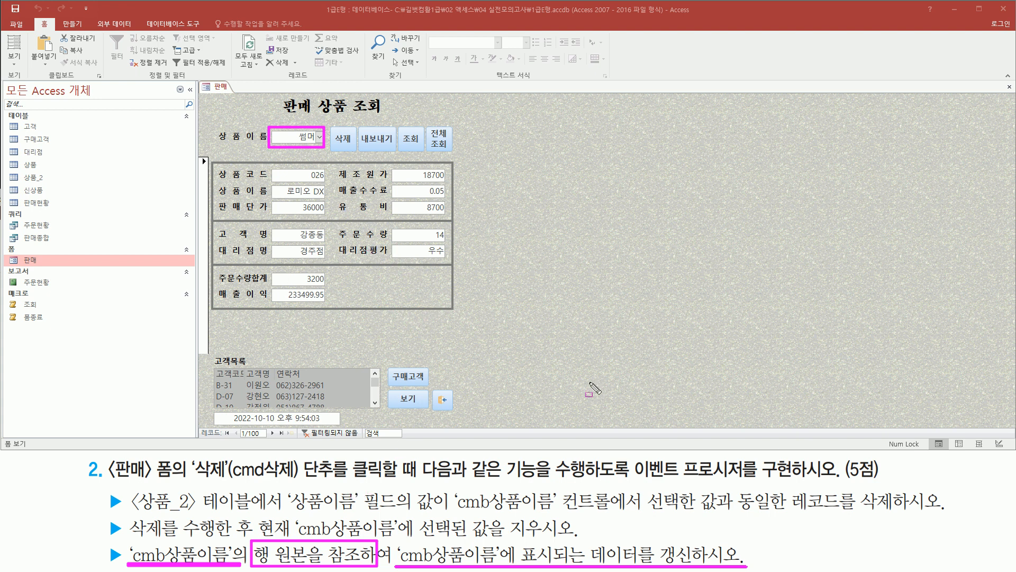
pyautogui.moveTo(265, 122); pyautogui.dragTo(331, 155)
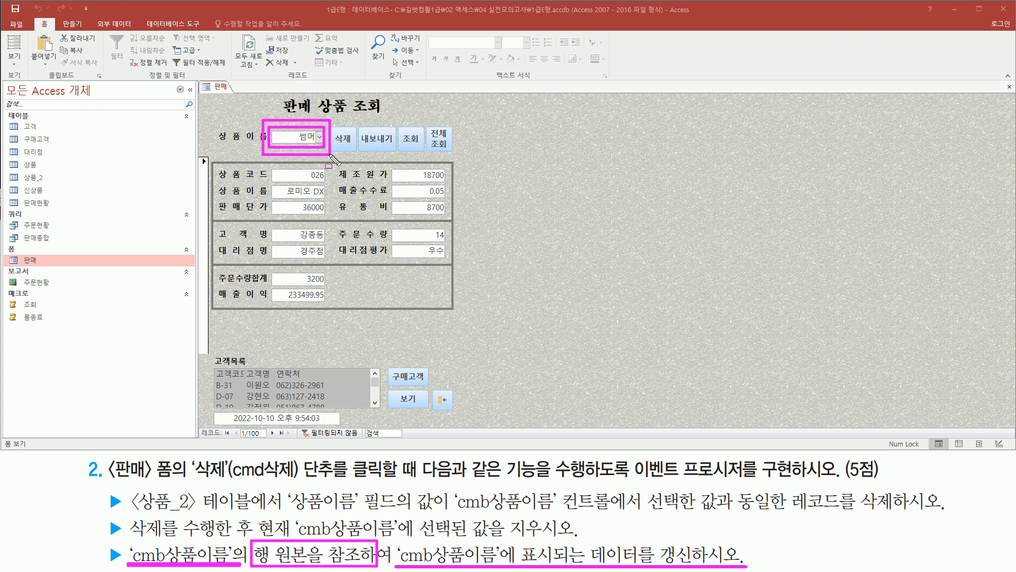
pyautogui.press('Escape')
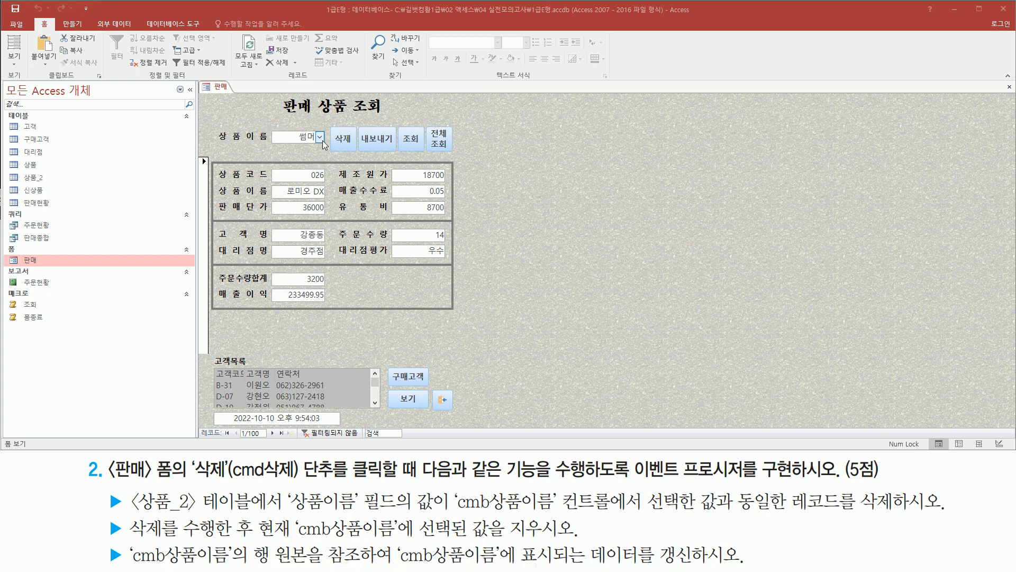
# Step: Examine the product names offered in the 판매 form's 상품이름 combo box, then close the list
pyautogui.click(319, 136)
pyautogui.click(321, 149)
pyautogui.click(321, 149)
pyautogui.moveTo(319, 155)
pyautogui.mouseDown()
pyautogui.moveTo(321, 185)
pyautogui.moveTo(322, 143)
pyautogui.mouseUp()
pyautogui.hotkey('ctrl', 'shift', 'd')
pyautogui.moveTo(271, 164); pyautogui.dragTo(299, 178)
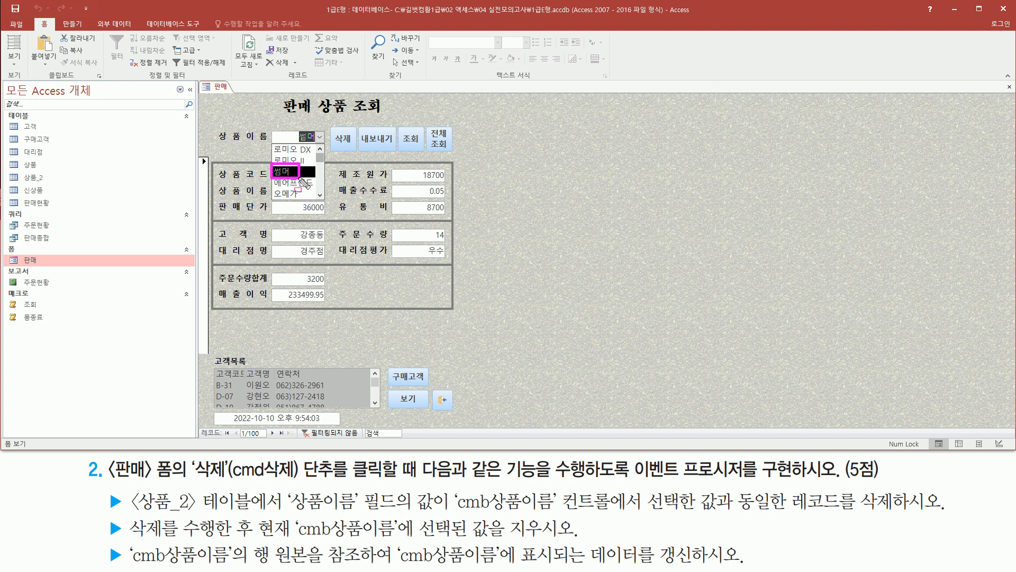
pyautogui.press('Escape')
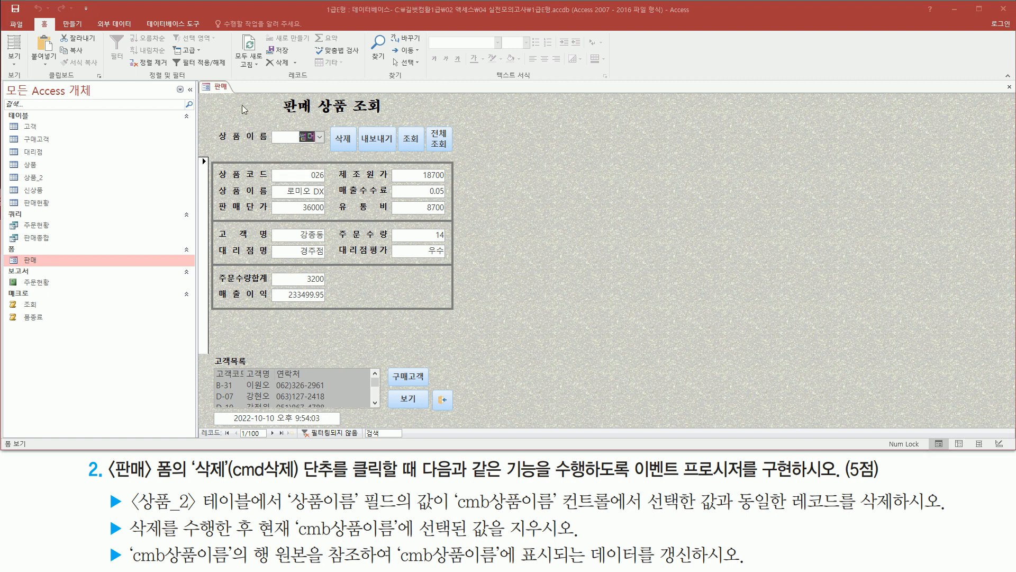
# Step: Show the 판매 form in Design View
pyautogui.rightClick(242, 105)
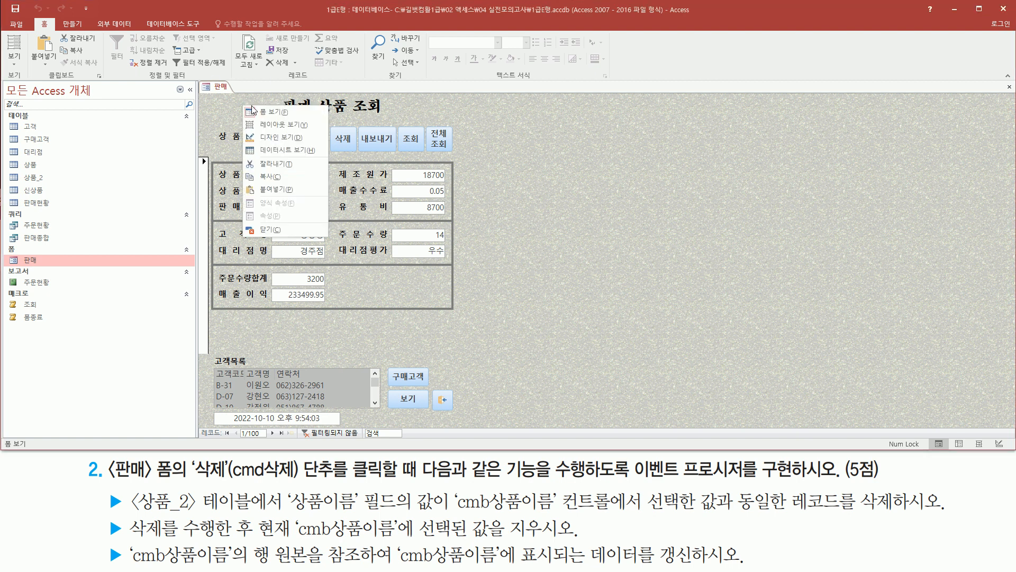
pyautogui.click(273, 140)
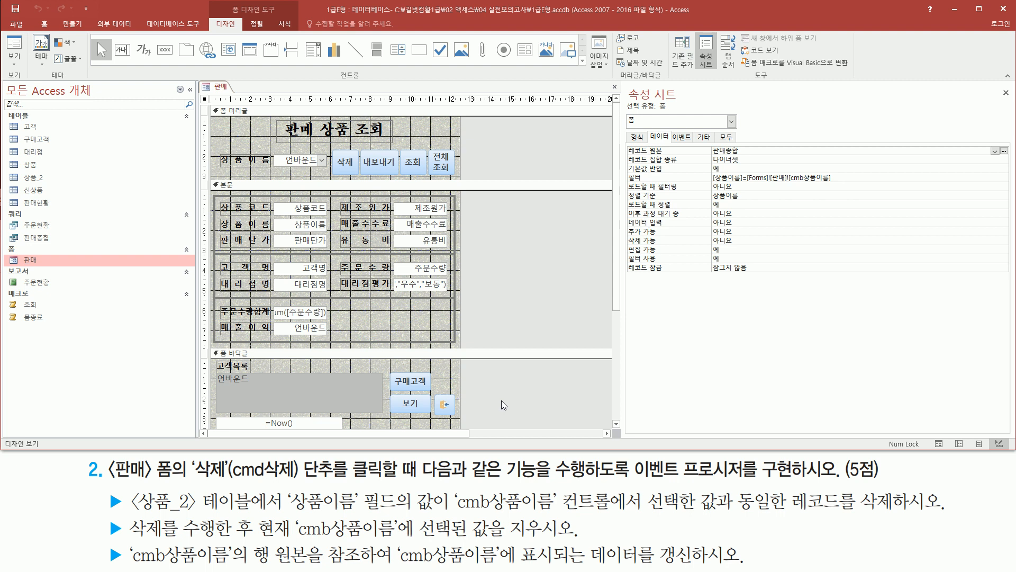
# Step: Select the cmb상품이름 combo box and examine its row source and bound column properties
pyautogui.moveTo(271, 150); pyautogui.dragTo(331, 176)
pyautogui.press('Escape')
pyautogui.click(313, 161)
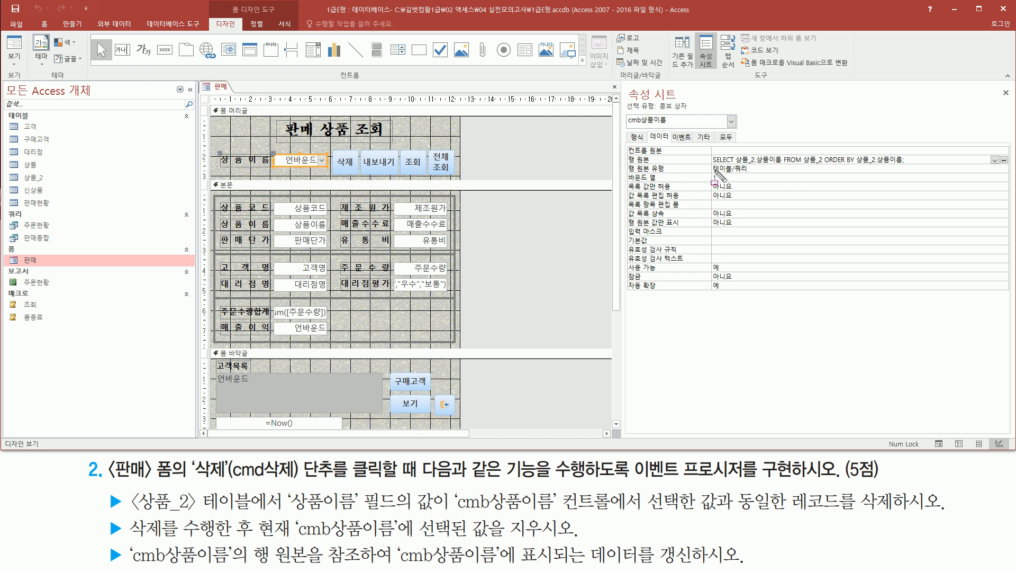
pyautogui.moveTo(709, 172); pyautogui.dragTo(900, 161)
pyautogui.press('Escape')
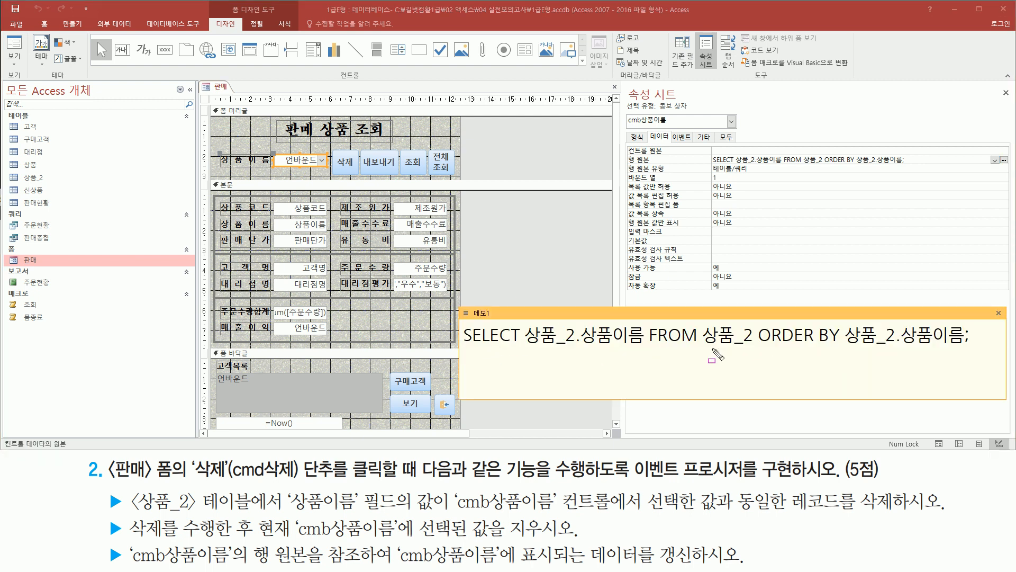
pyautogui.moveTo(700, 349)
pyautogui.mouseDown()
pyautogui.moveTo(757, 350)
pyautogui.moveTo(757, 323)
pyautogui.mouseUp()
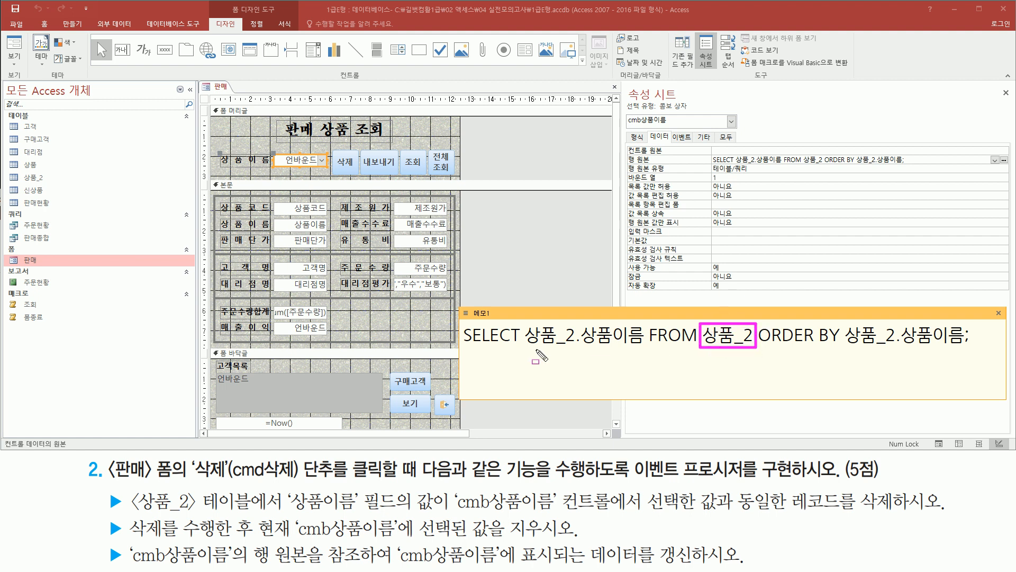
pyautogui.moveTo(578, 345); pyautogui.dragTo(644, 345)
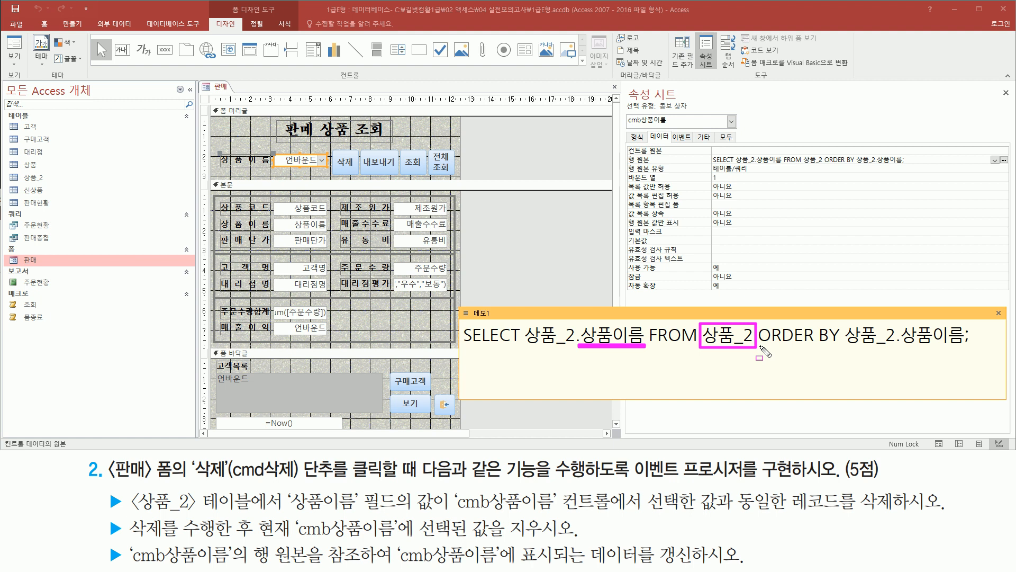
pyautogui.moveTo(763, 347); pyautogui.dragTo(966, 347)
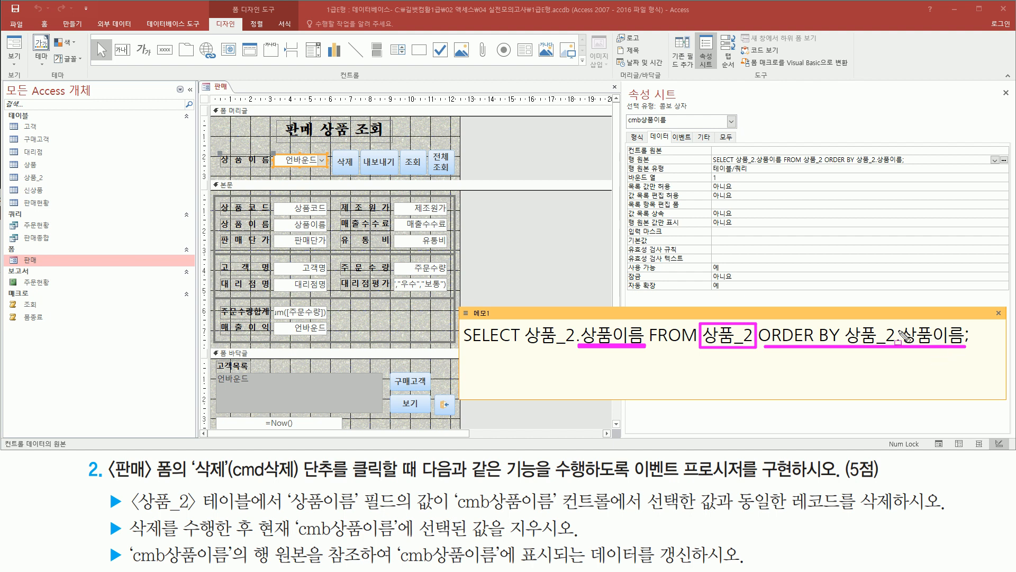
pyautogui.moveTo(845, 321)
pyautogui.mouseDown()
pyautogui.moveTo(952, 355)
pyautogui.moveTo(968, 347)
pyautogui.mouseUp()
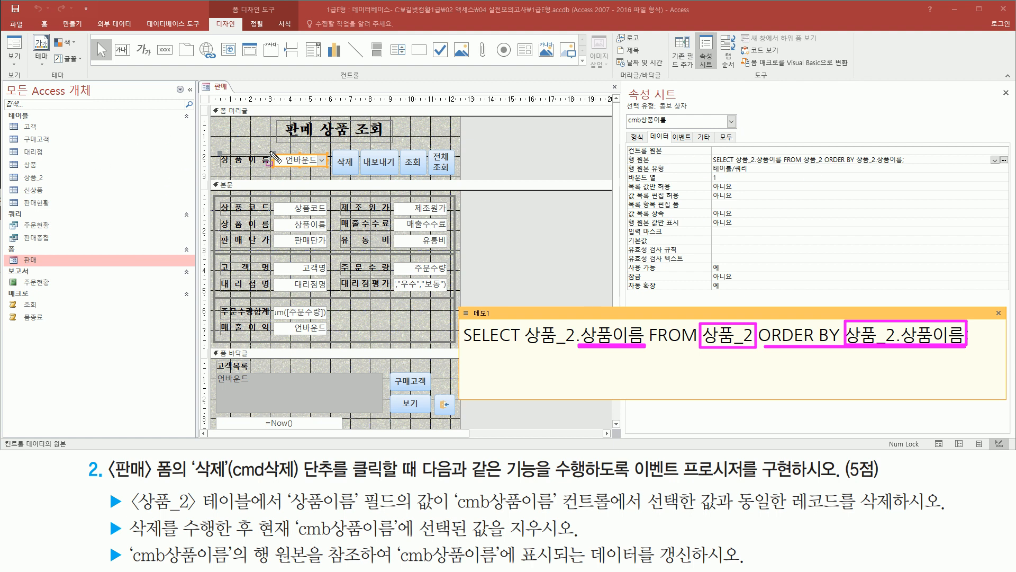
pyautogui.moveTo(273, 152); pyautogui.dragTo(331, 173)
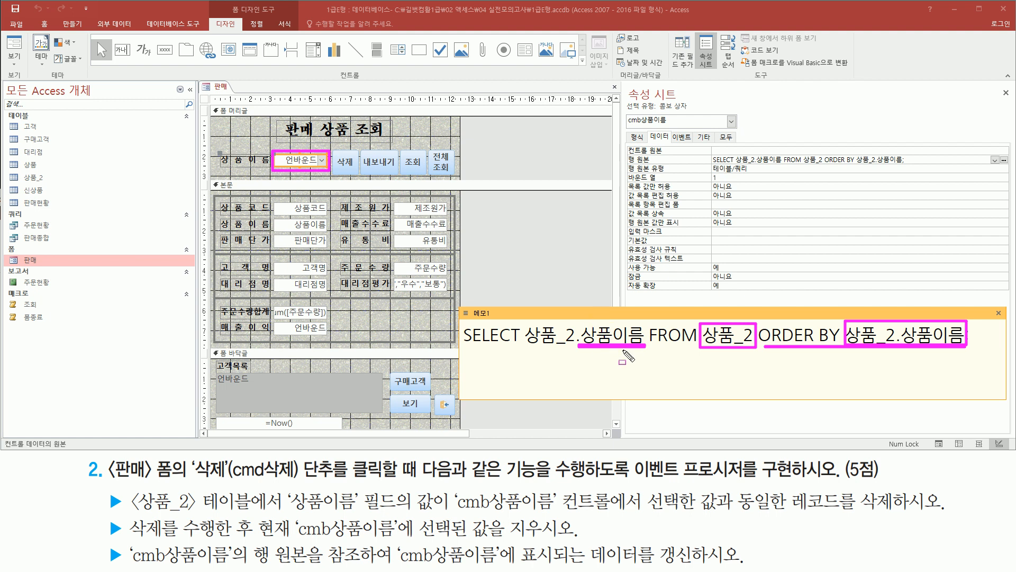
pyautogui.moveTo(628, 184); pyautogui.dragTo(739, 172)
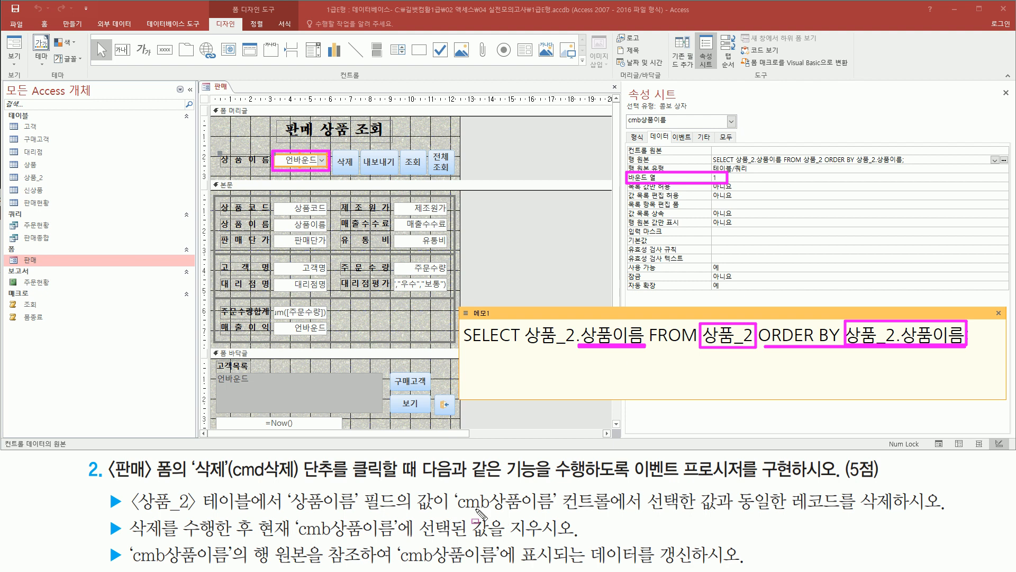
pyautogui.moveTo(454, 509); pyautogui.dragTo(552, 509)
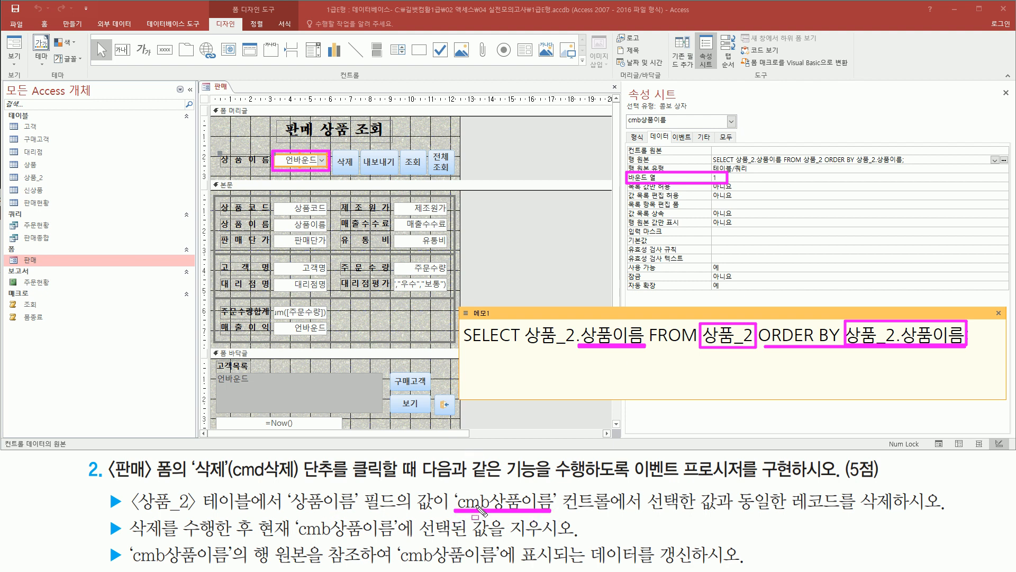
pyautogui.moveTo(126, 486)
pyautogui.mouseDown()
pyautogui.moveTo(249, 517)
pyautogui.moveTo(358, 513)
pyautogui.mouseUp()
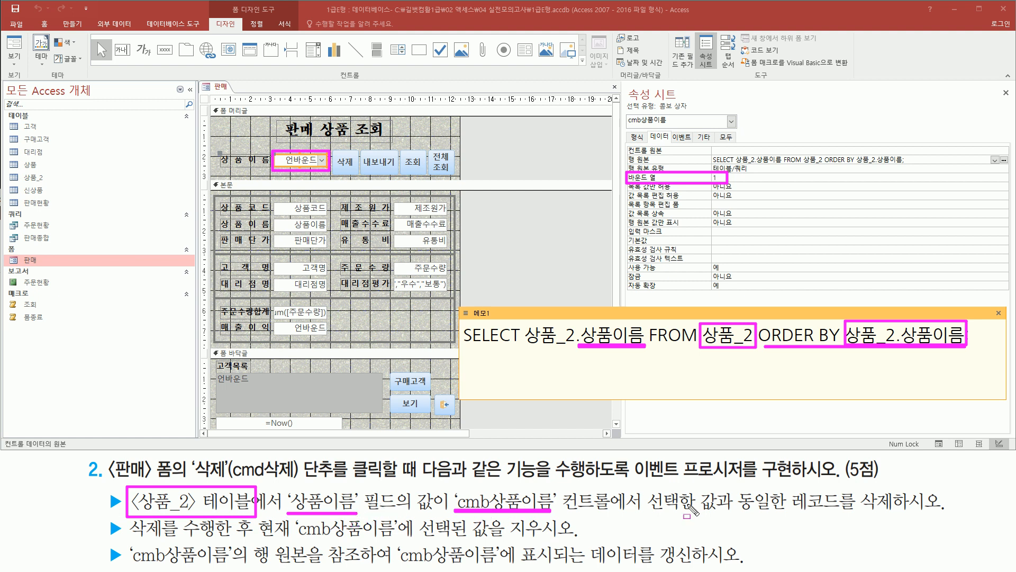
pyautogui.moveTo(733, 484)
pyautogui.mouseDown()
pyautogui.moveTo(751, 509)
pyautogui.moveTo(899, 513)
pyautogui.mouseUp()
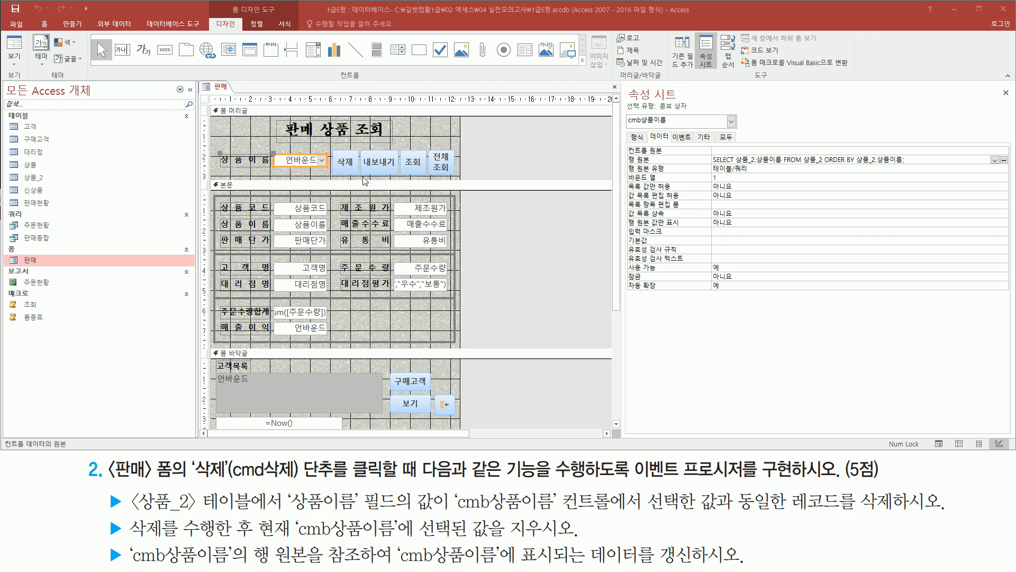
# Step: Select the cmd삭제 button and open the builder choices for its On Click event
pyautogui.click(350, 165)
pyautogui.moveTo(330, 145); pyautogui.dragTo(361, 178)
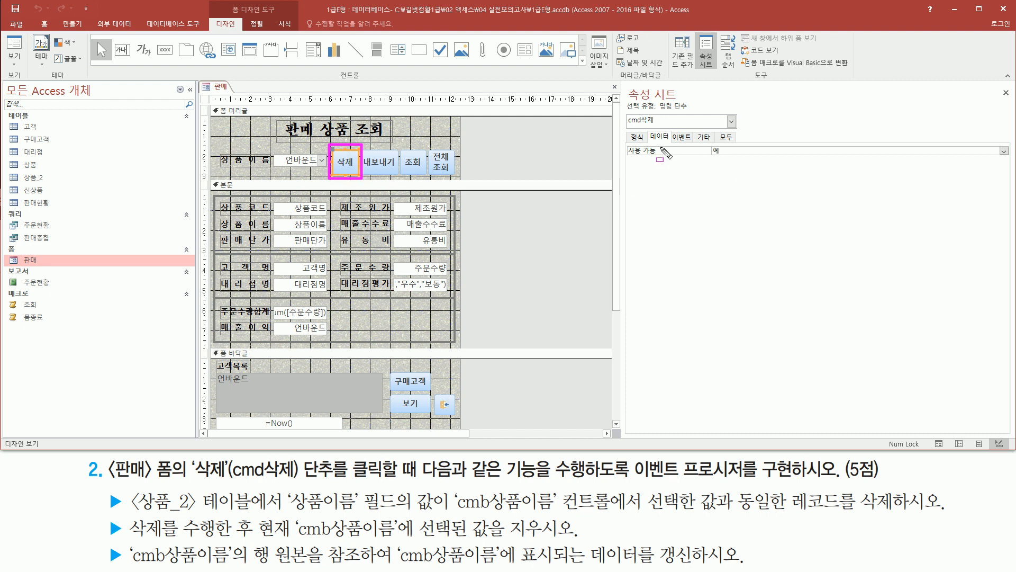
pyautogui.moveTo(671, 130)
pyautogui.mouseDown()
pyautogui.moveTo(681, 143)
pyautogui.moveTo(692, 130)
pyautogui.moveTo(694, 142)
pyautogui.mouseUp()
pyautogui.press('Escape')
pyautogui.click(682, 137)
pyautogui.moveTo(623, 143)
pyautogui.mouseDown()
pyautogui.moveTo(668, 159)
pyautogui.moveTo(1011, 159)
pyautogui.mouseUp()
pyautogui.press('Escape')
pyautogui.click(1004, 151)
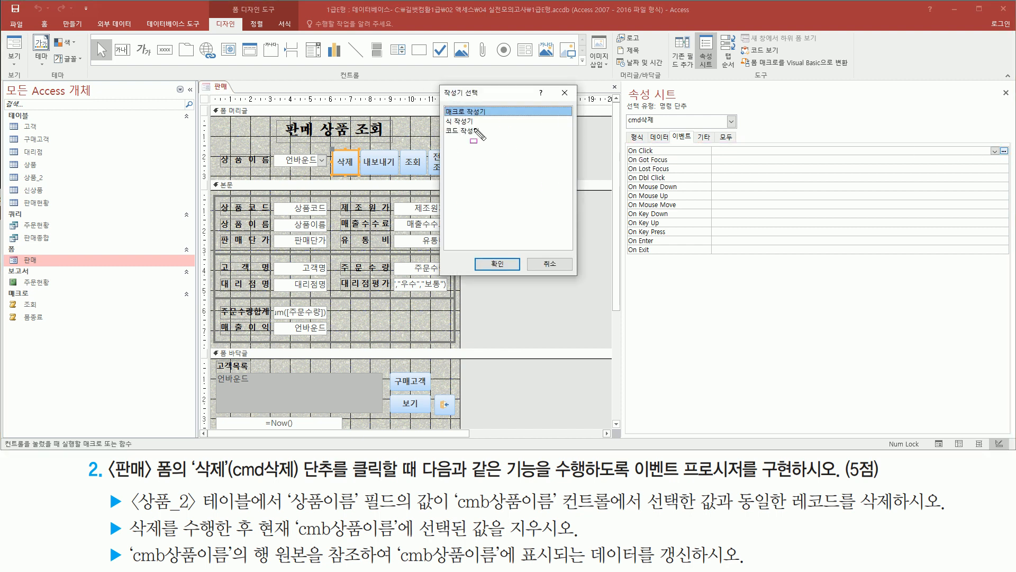
# Step: Choose the code builder (코드 작성기) to create the cmd삭제 click event procedure
pyautogui.moveTo(625, 482)
pyautogui.mouseDown()
pyautogui.moveTo(733, 496)
pyautogui.moveTo(754, 463)
pyautogui.mouseUp()
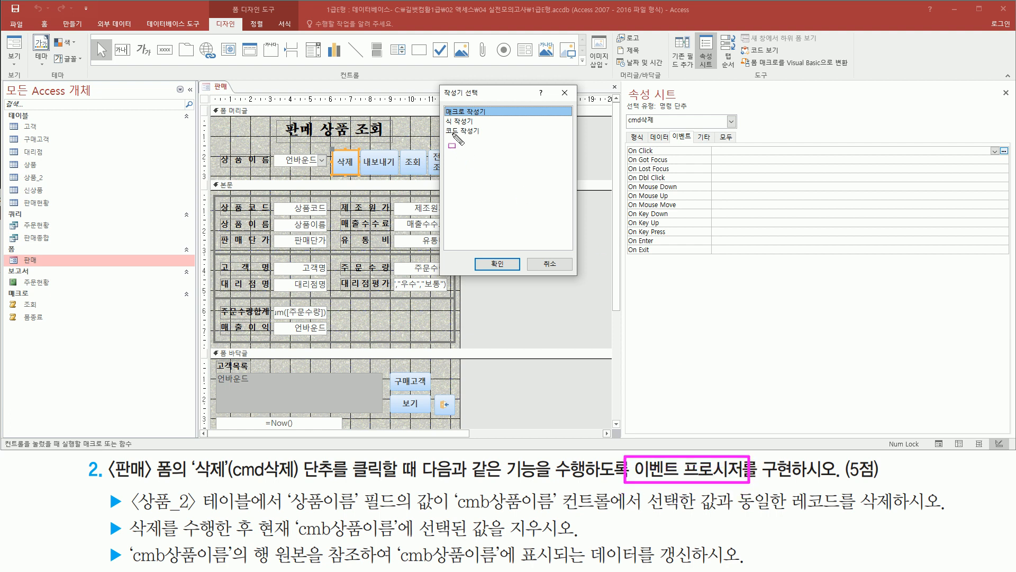
pyautogui.moveTo(443, 125); pyautogui.dragTo(494, 136)
pyautogui.press('Escape')
pyautogui.click(473, 133)
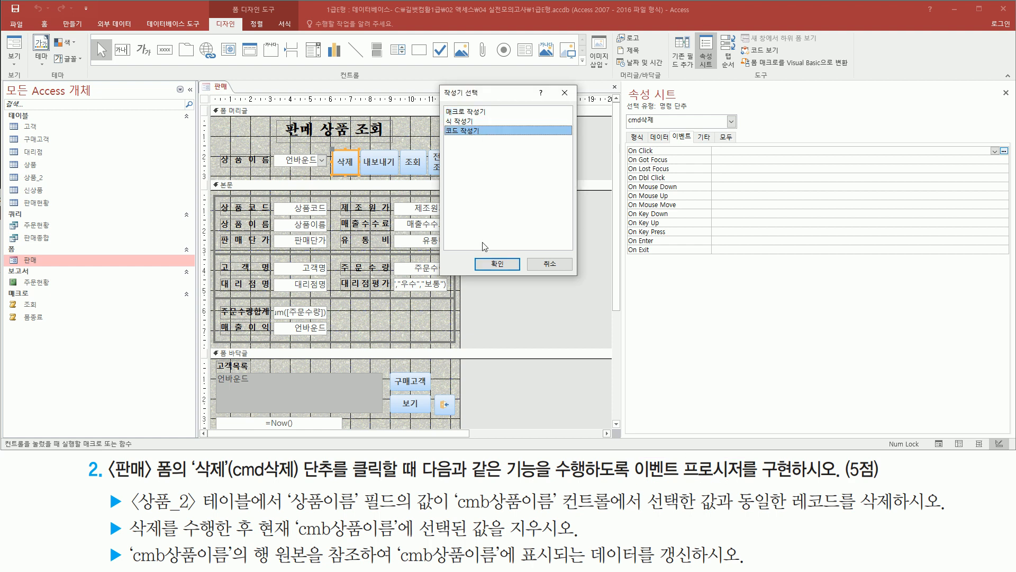
pyautogui.moveTo(482, 251); pyautogui.dragTo(520, 274)
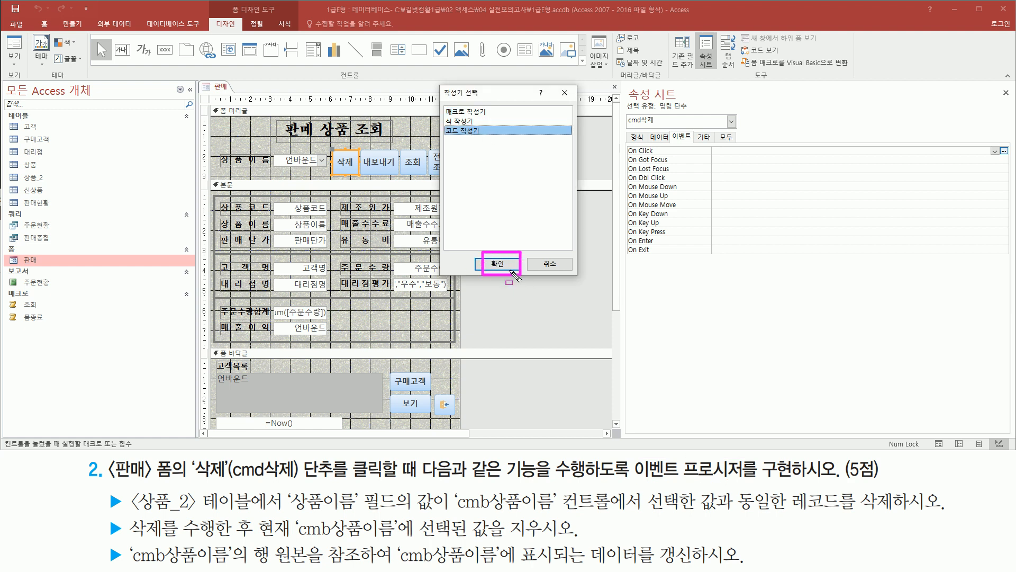
pyautogui.press('Escape')
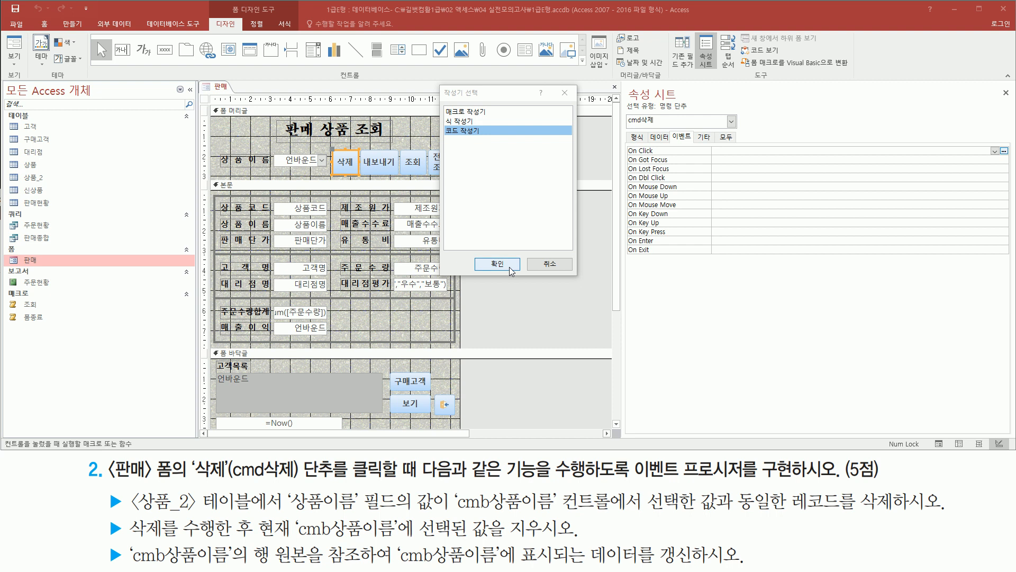
pyautogui.click(509, 266)
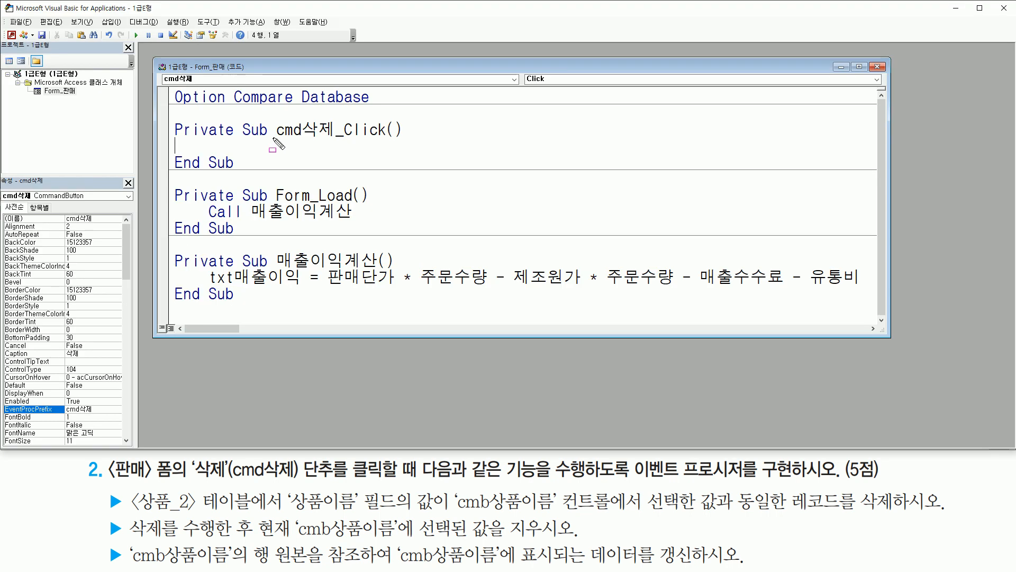
pyautogui.moveTo(273, 128)
pyautogui.mouseDown()
pyautogui.moveTo(337, 138)
pyautogui.moveTo(336, 113)
pyautogui.mouseUp()
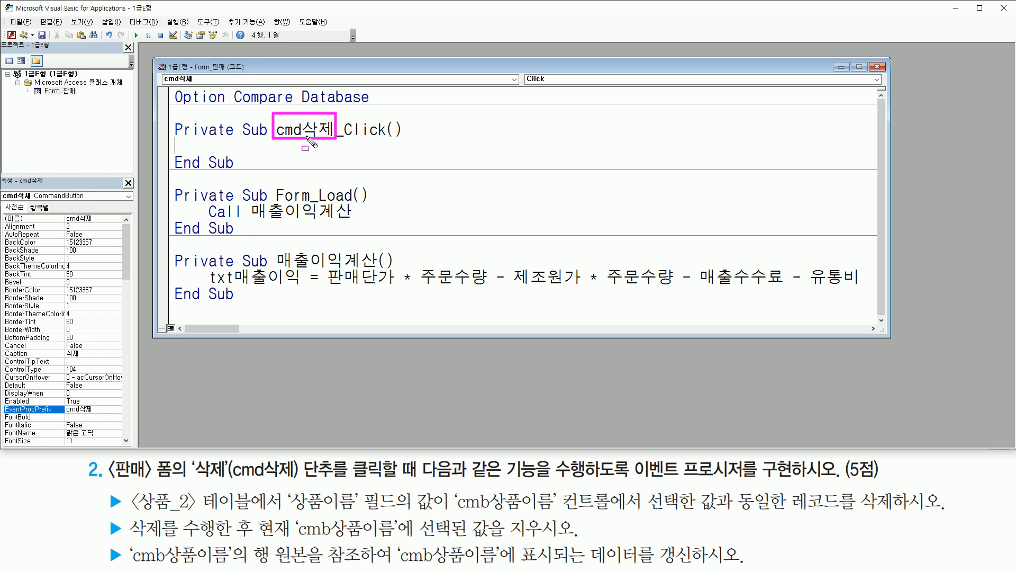
pyautogui.moveTo(342, 137); pyautogui.dragTo(397, 138)
pyautogui.moveTo(175, 139); pyautogui.dragTo(268, 152)
pyautogui.press('Escape')
# Step: In the cmd삭제_Click procedure, begin the statement docmd.RunSQL "delete * from 상품_2 where
pyautogui.click(244, 142)
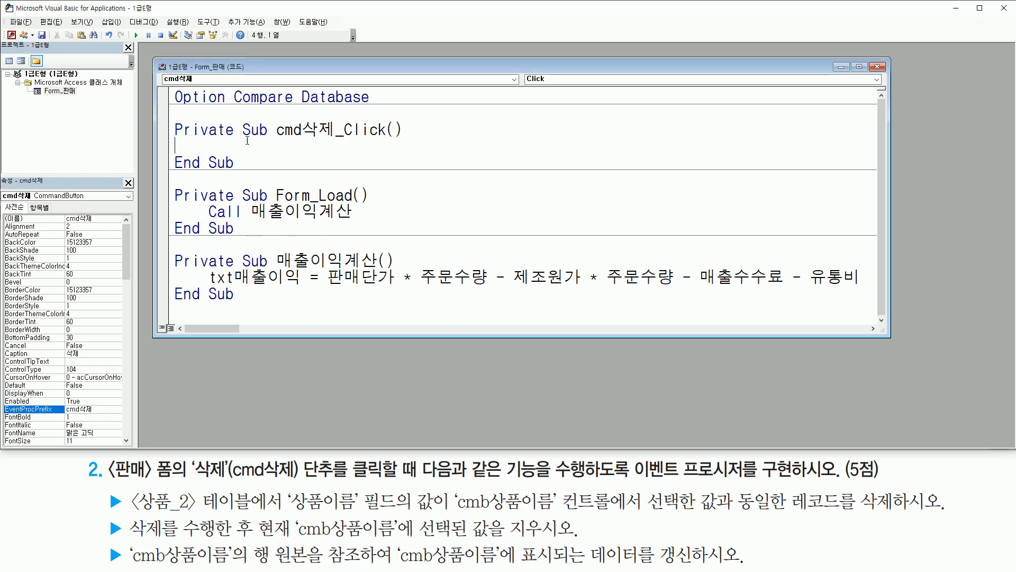
pyautogui.press('Return')
pyautogui.press('Return')
pyautogui.press('Up')
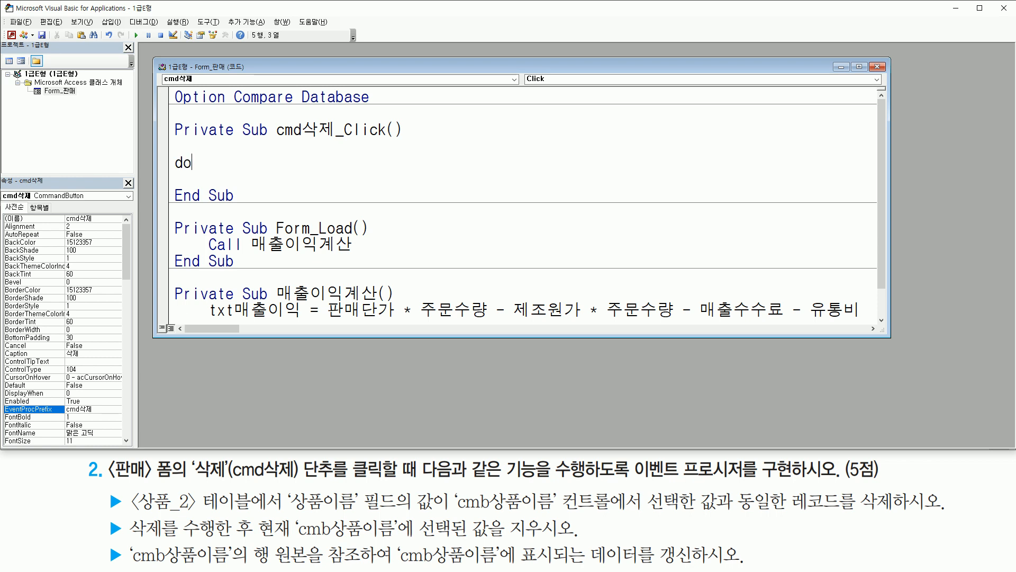
pyautogui.write('docmd.')
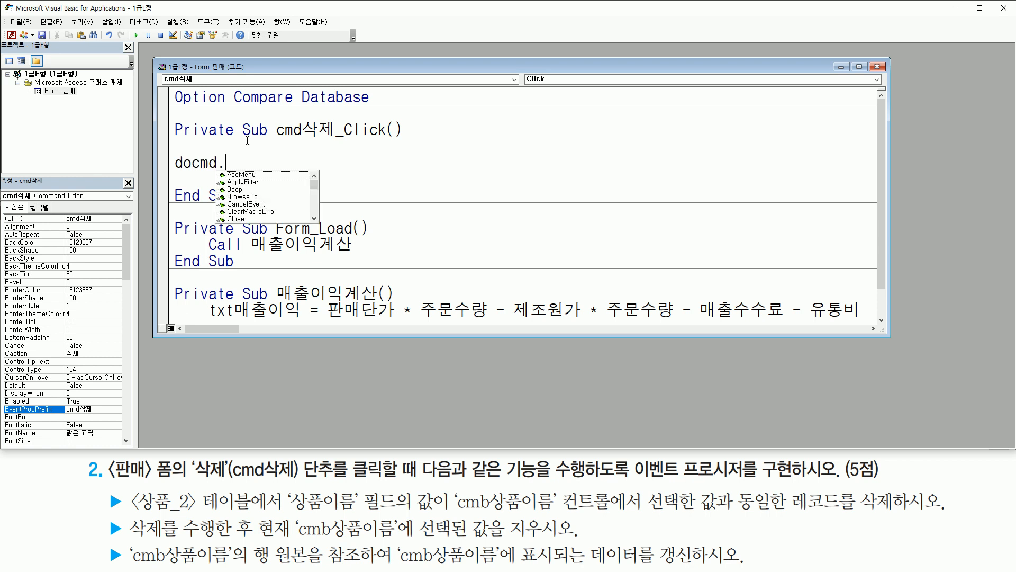
pyautogui.write('rund')
pyautogui.press('BackSpace')
pyautogui.write('sqlete * from t')
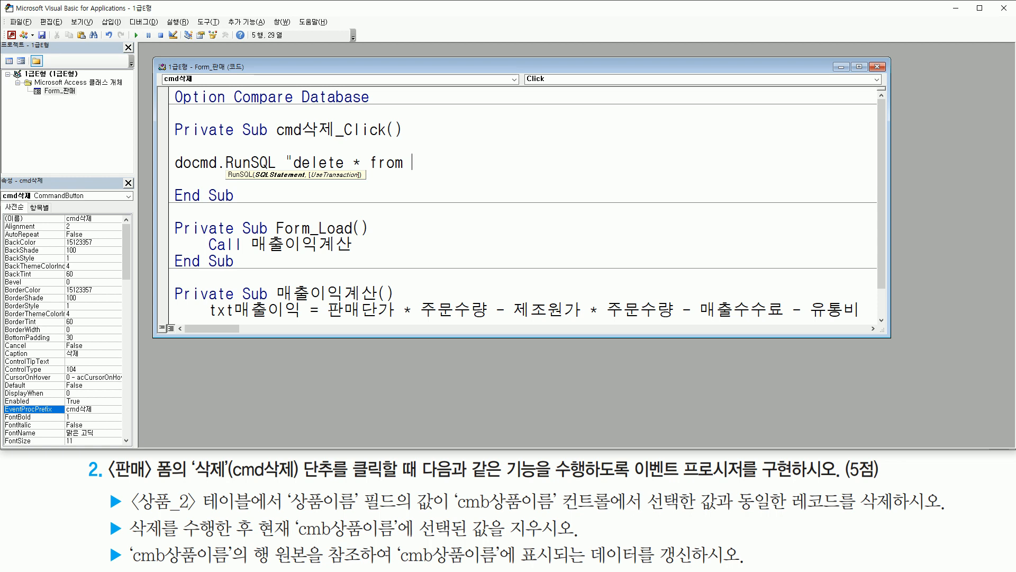
pyautogui.press('BackSpace')
pyautogui.write('상푸')
pyautogui.write('_')
pyautogui.write('2 where')
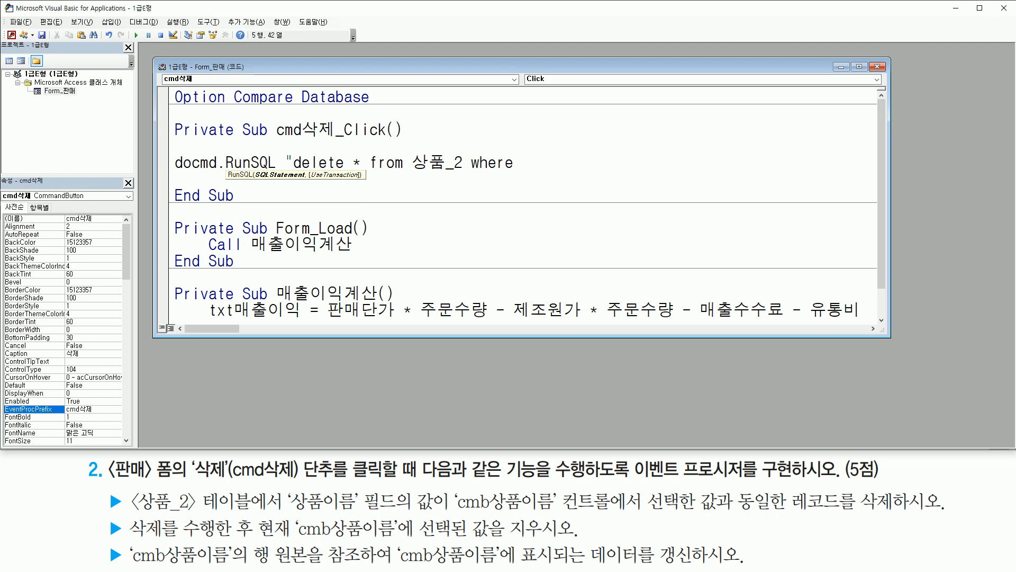
# Step: Complete the delete query's where clause with the condition 상품이름 = cmb상품이름 and close the SQL string
pyautogui.moveTo(130, 487)
pyautogui.mouseDown()
pyautogui.moveTo(158, 512)
pyautogui.moveTo(257, 513)
pyautogui.mouseUp()
pyautogui.moveTo(292, 511)
pyautogui.mouseDown()
pyautogui.moveTo(378, 512)
pyautogui.moveTo(399, 489)
pyautogui.mouseUp()
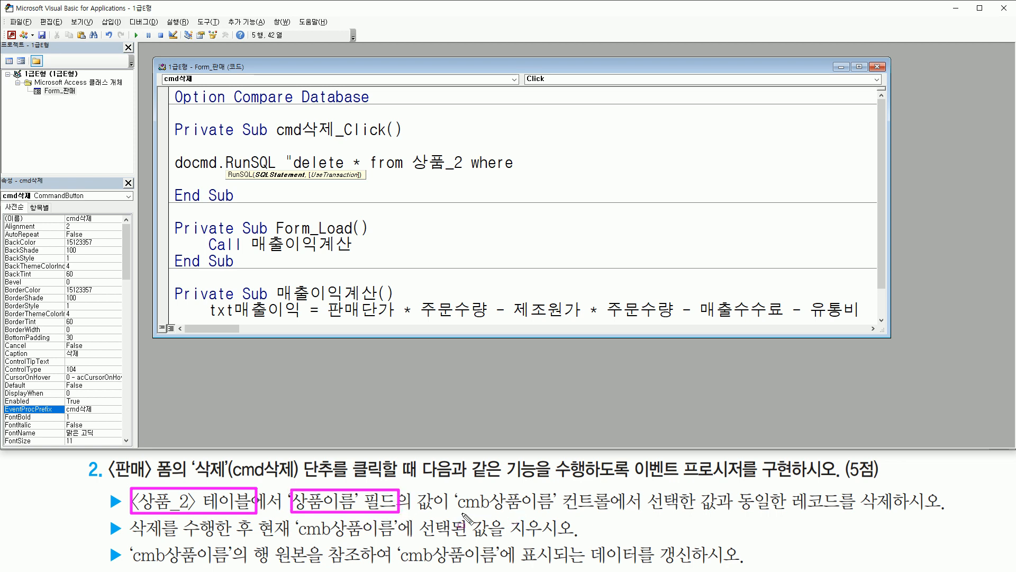
pyautogui.moveTo(455, 512)
pyautogui.mouseDown()
pyautogui.moveTo(559, 513)
pyautogui.moveTo(561, 487)
pyautogui.mouseUp()
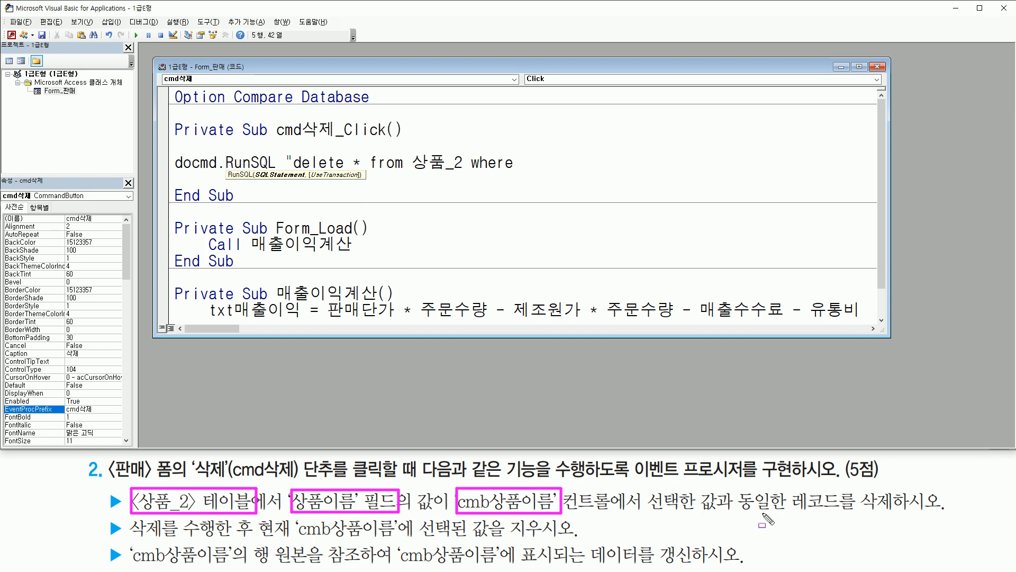
pyautogui.moveTo(733, 525); pyautogui.dragTo(916, 523)
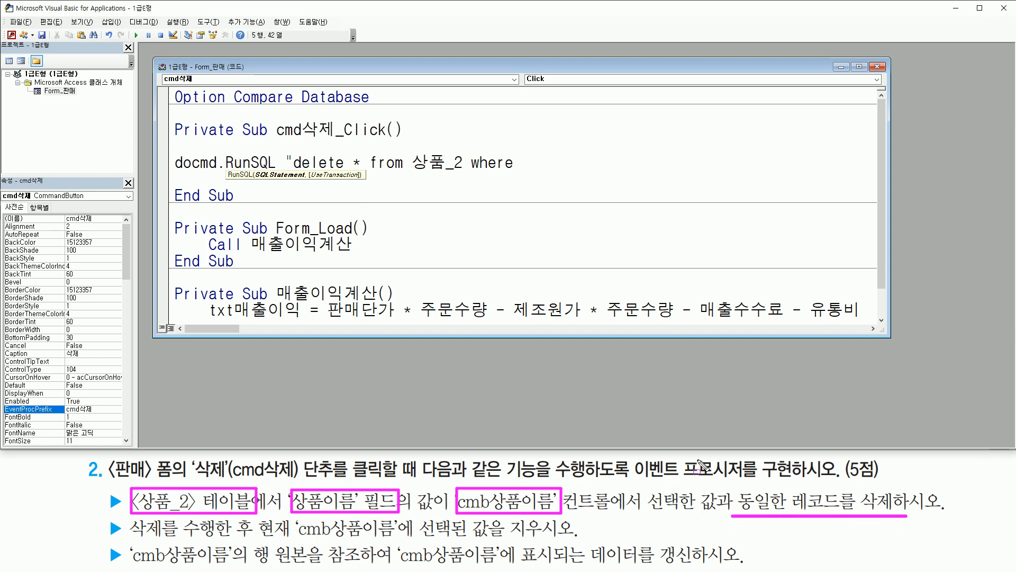
pyautogui.press('Escape')
pyautogui.click(543, 167)
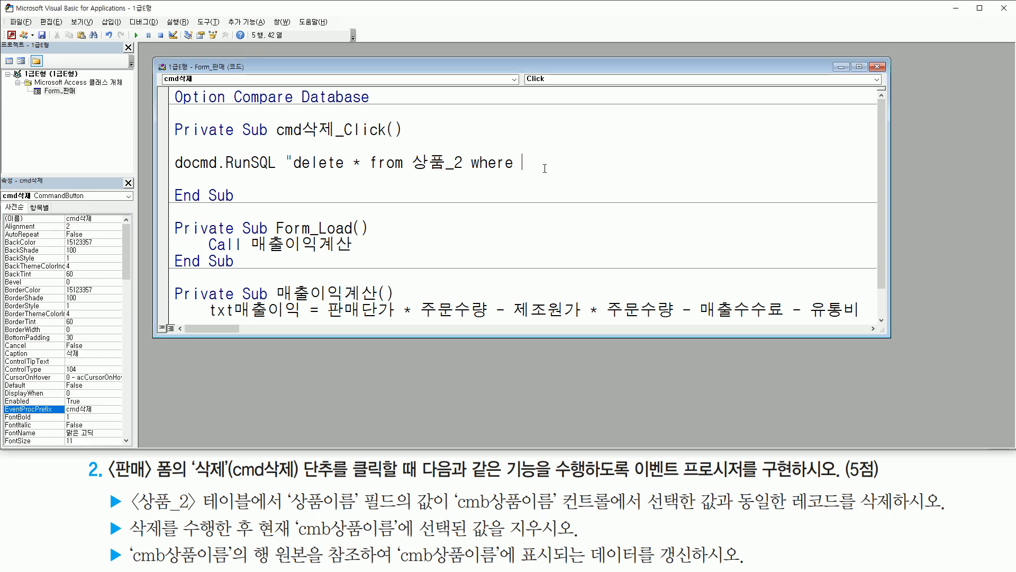
pyautogui.write('상품이름 = ')
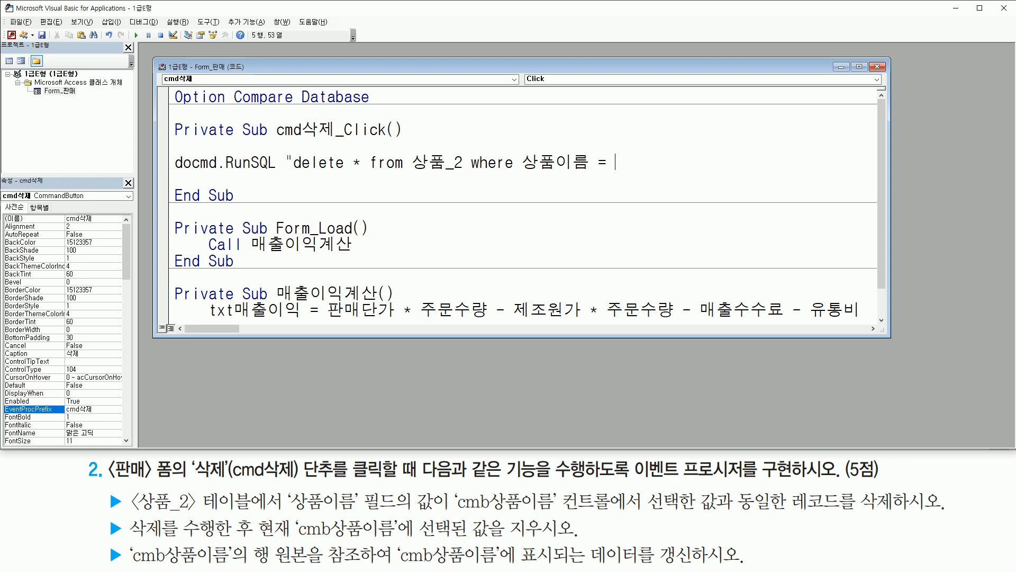
pyautogui.write('cmb상품이름"')
pyautogui.press('Return')
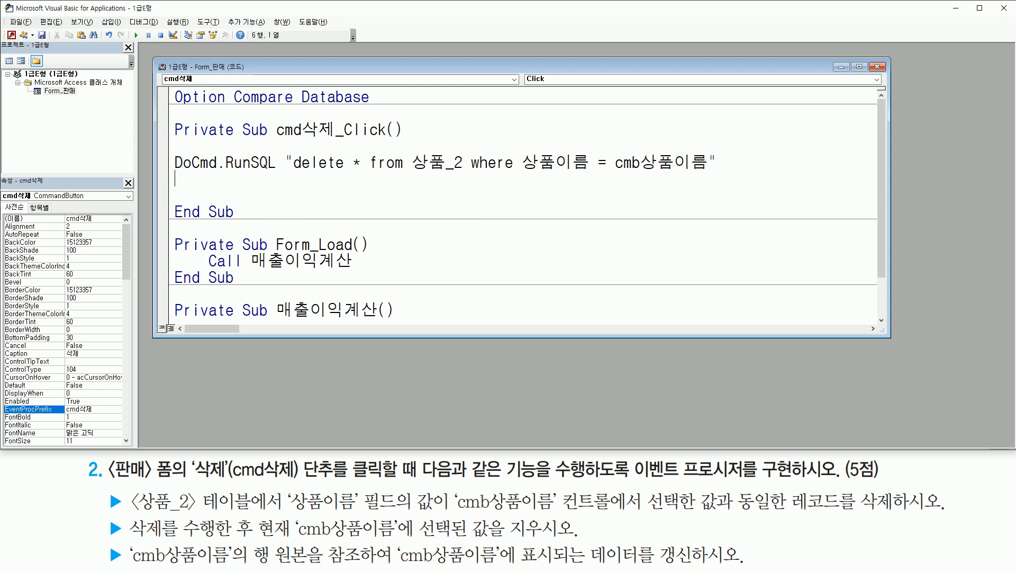
pyautogui.moveTo(515, 178); pyautogui.dragTo(714, 179)
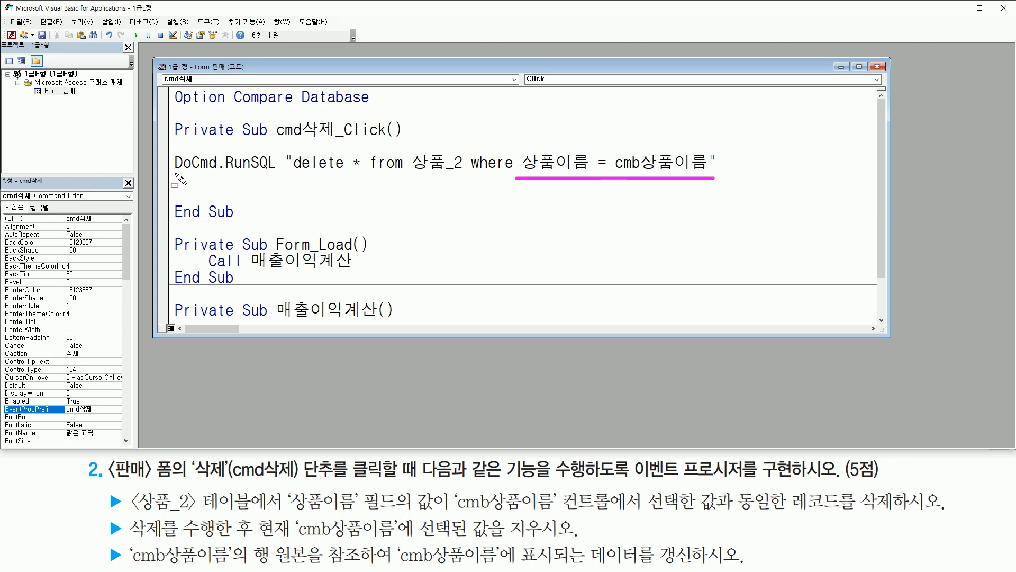
pyautogui.moveTo(175, 173); pyautogui.dragTo(276, 173)
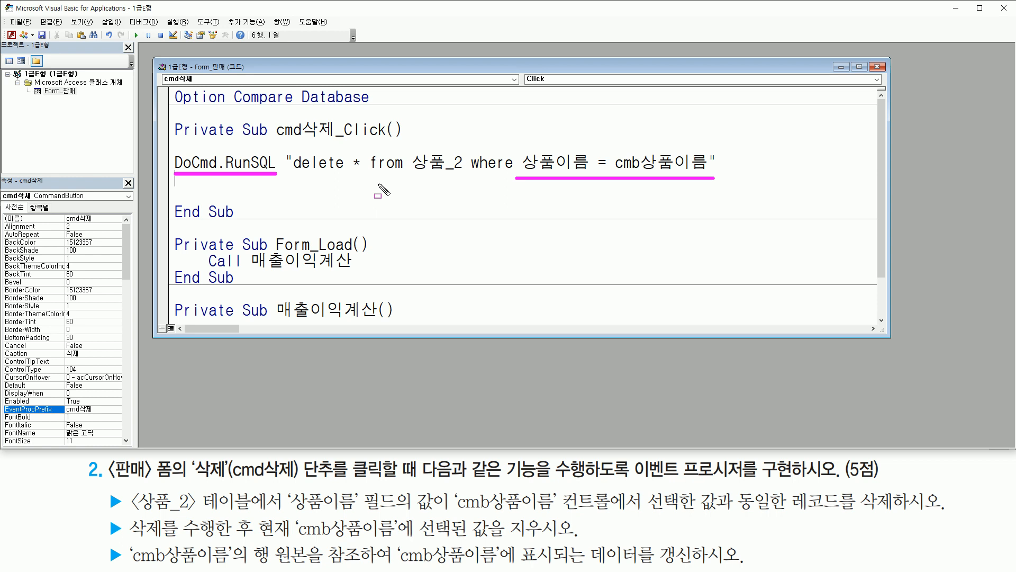
pyautogui.press('Escape')
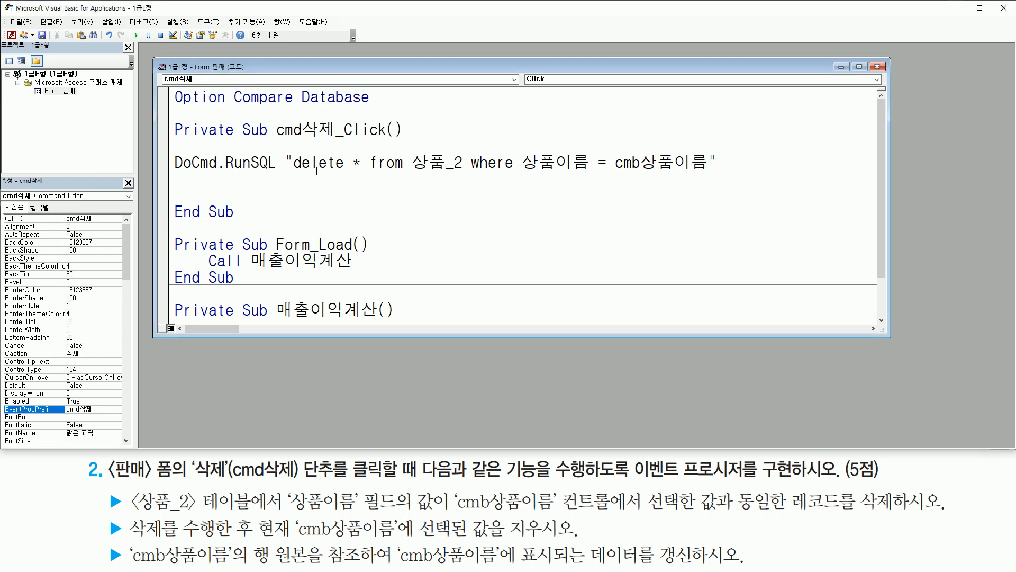
pyautogui.moveTo(408, 171); pyautogui.dragTo(473, 171)
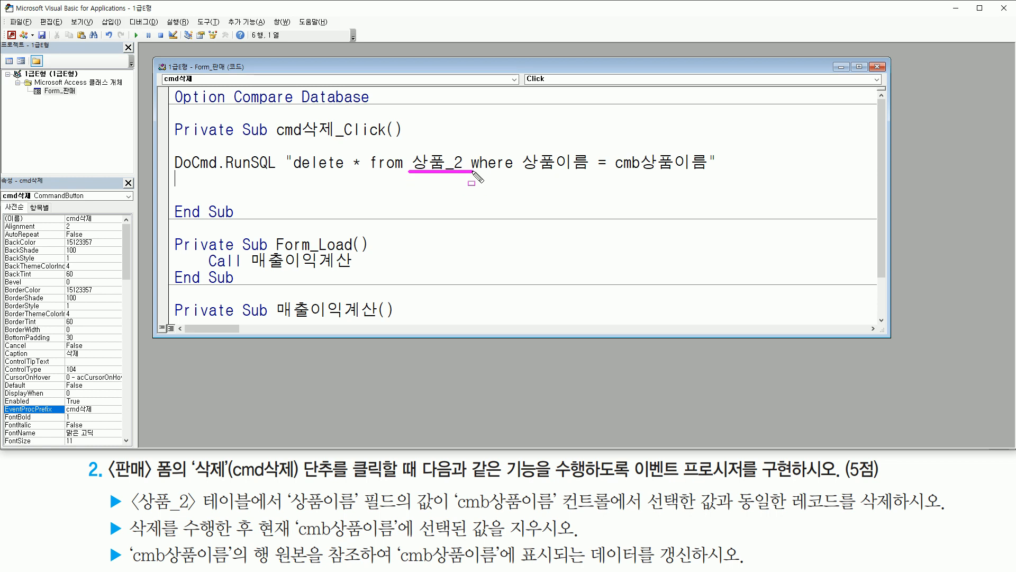
pyautogui.moveTo(522, 144)
pyautogui.mouseDown()
pyautogui.moveTo(525, 176)
pyautogui.moveTo(708, 176)
pyautogui.mouseUp()
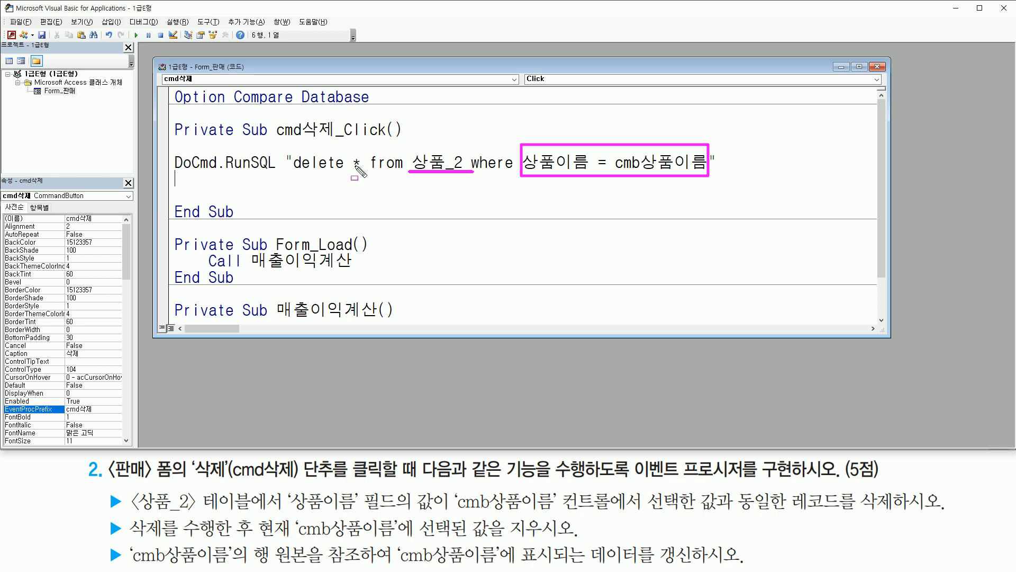
pyautogui.moveTo(349, 150); pyautogui.dragTo(366, 177)
pyautogui.press('Escape')
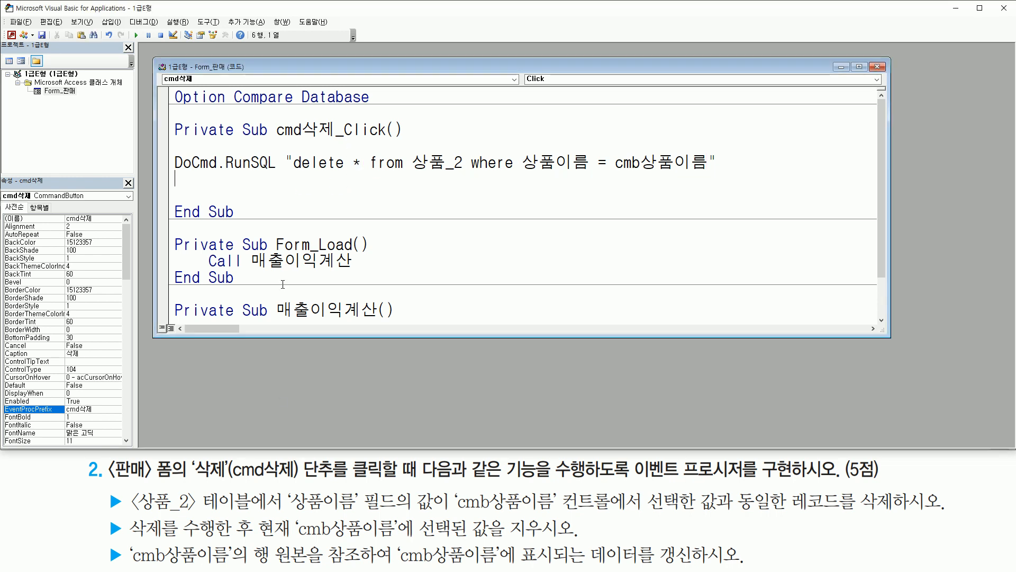
pyautogui.moveTo(123, 537)
pyautogui.mouseDown()
pyautogui.moveTo(415, 550)
pyautogui.moveTo(401, 518)
pyautogui.moveTo(439, 548)
pyautogui.moveTo(585, 549)
pyautogui.mouseUp()
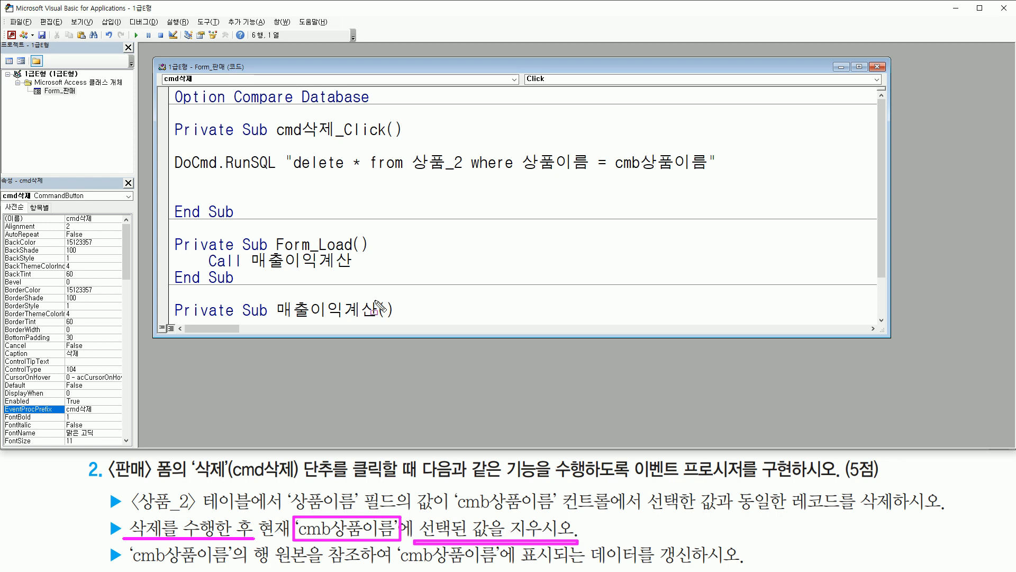
pyautogui.press('Escape')
# Step: Below the RunSQL line in cmd삭제_Click, add the statement cmb상품이름 = "", set off by a blank line
pyautogui.click(229, 191)
pyautogui.click(232, 173)
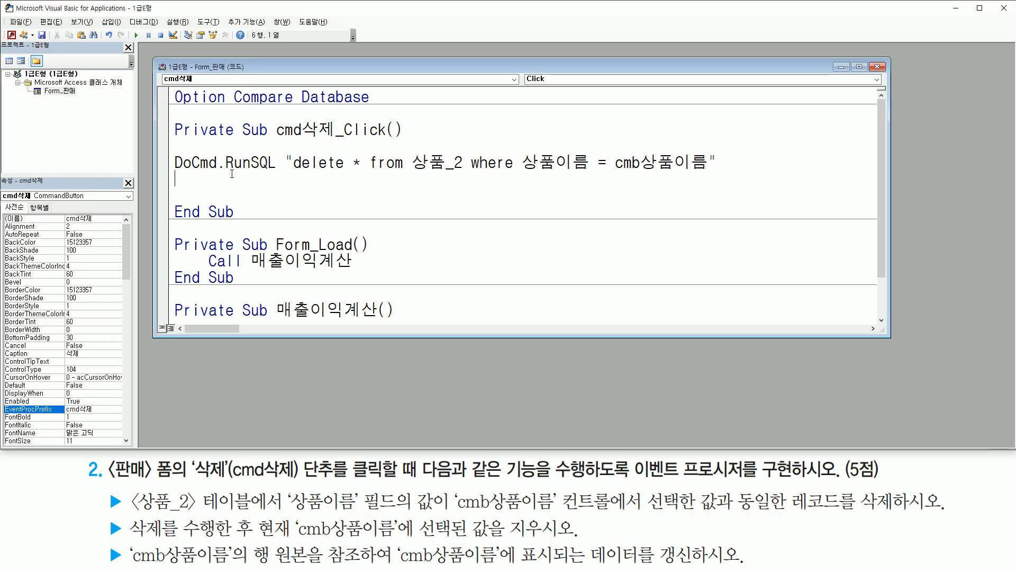
pyautogui.write('ㅇcmb')
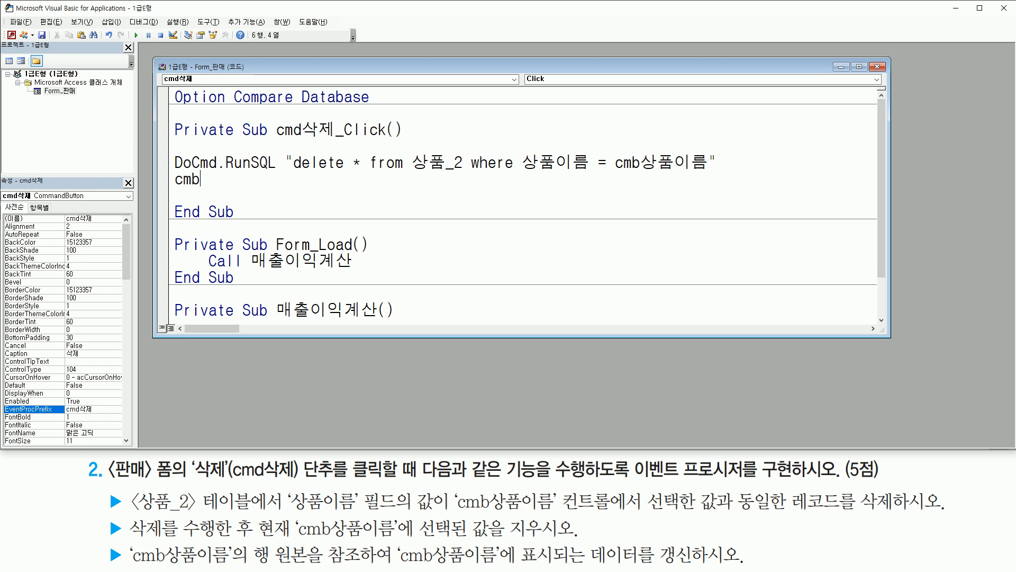
pyautogui.write('상품이름 = "')
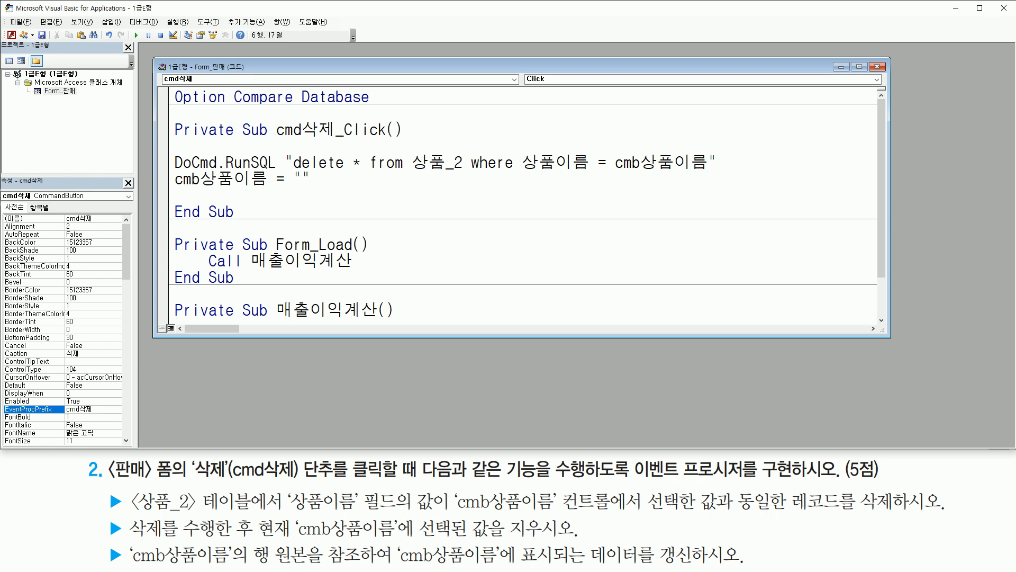
pyautogui.press('Home')
pyautogui.press('Return')
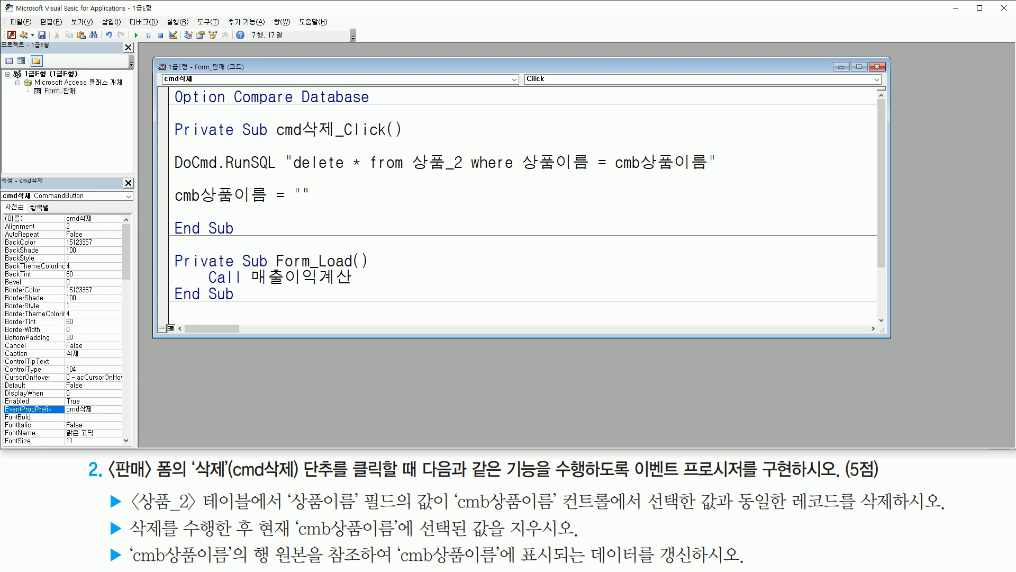
pyautogui.press('Return')
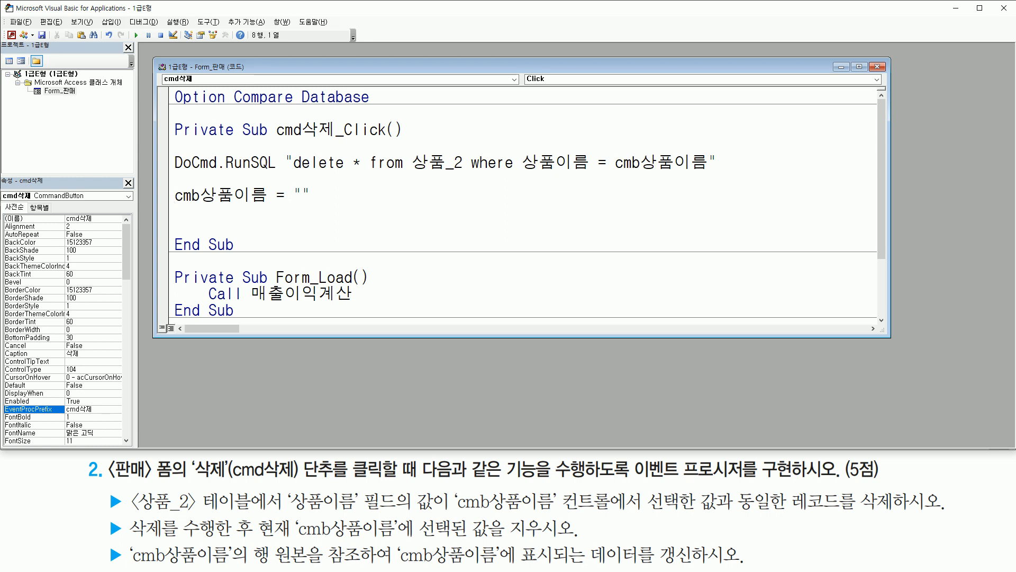
pyautogui.moveTo(128, 536)
pyautogui.mouseDown()
pyautogui.moveTo(166, 568)
pyautogui.moveTo(503, 566)
pyautogui.mouseUp()
pyautogui.moveTo(577, 565); pyautogui.dragTo(717, 565)
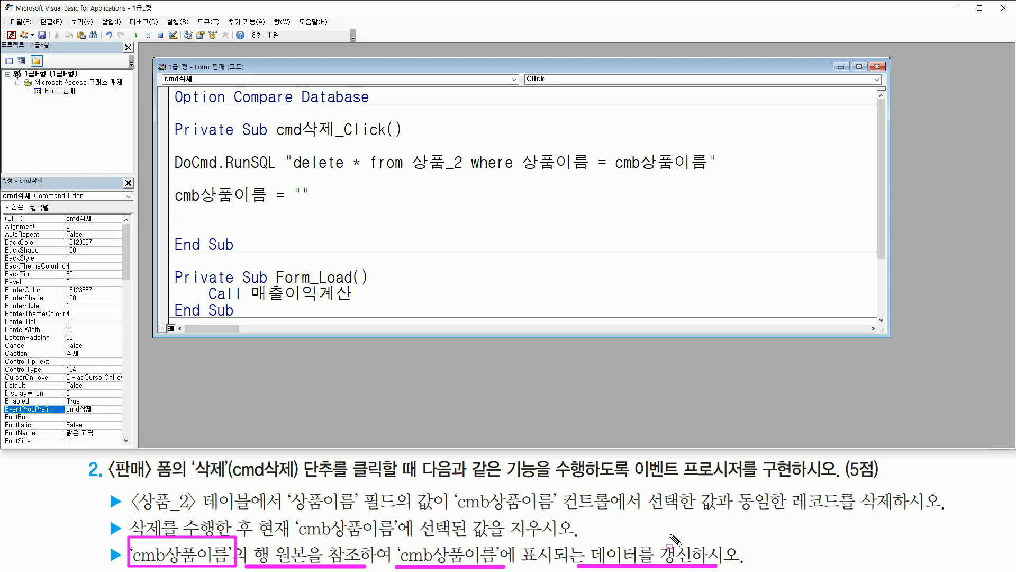
pyautogui.press('Escape')
# Step: Switch to the 판매 form's design in Access and copy the 행 원본 SELECT statement of the cmb상품이름 combo box
pyautogui.click(10, 37)
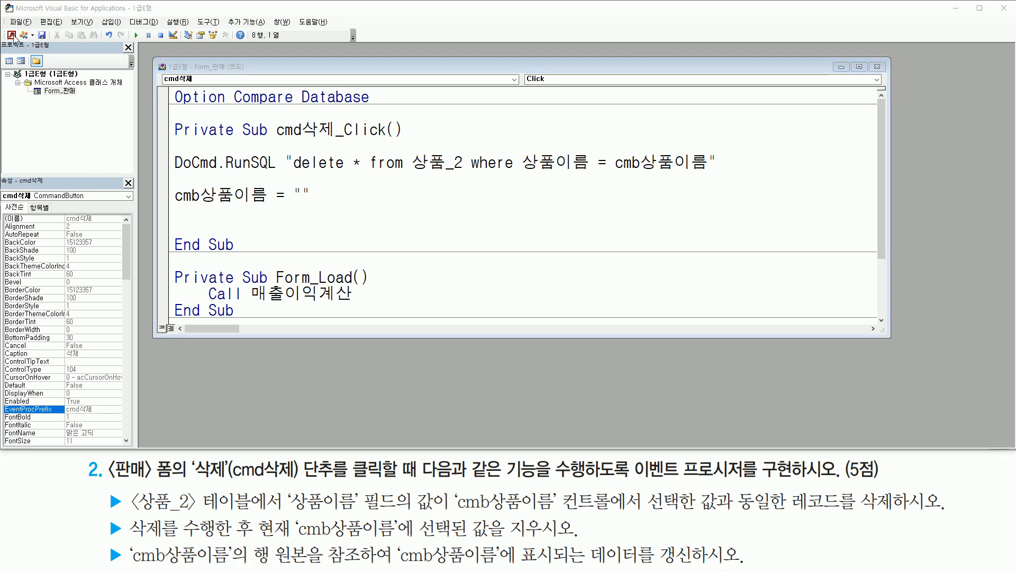
pyautogui.moveTo(4, 26); pyautogui.dragTo(20, 43)
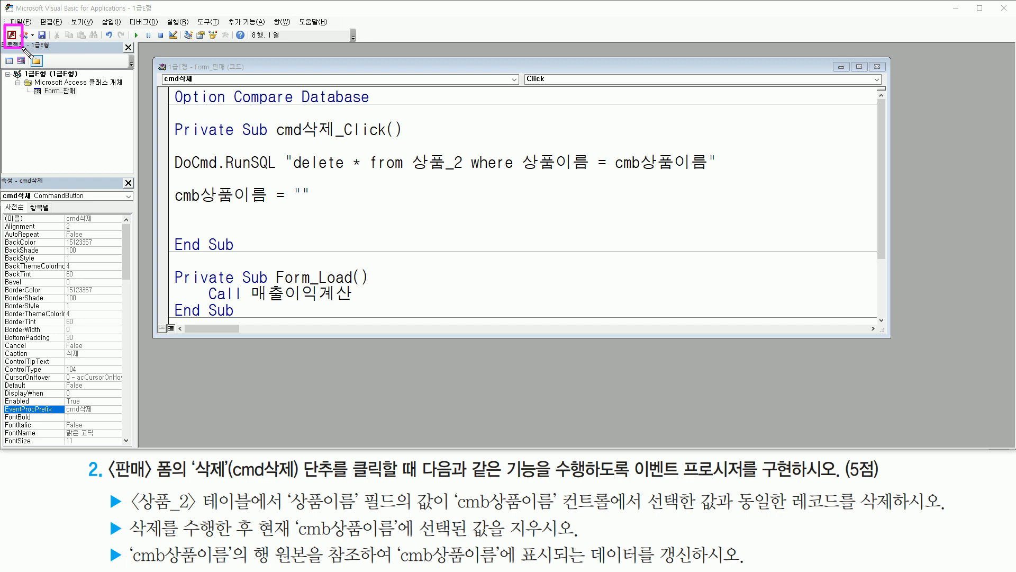
pyautogui.press('Escape')
pyautogui.click(11, 36)
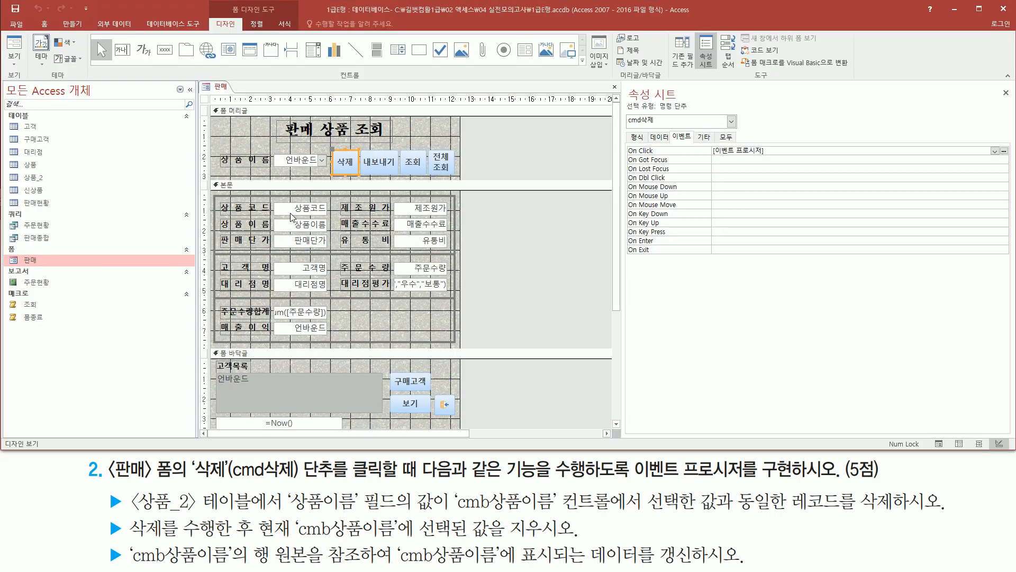
pyautogui.click(292, 163)
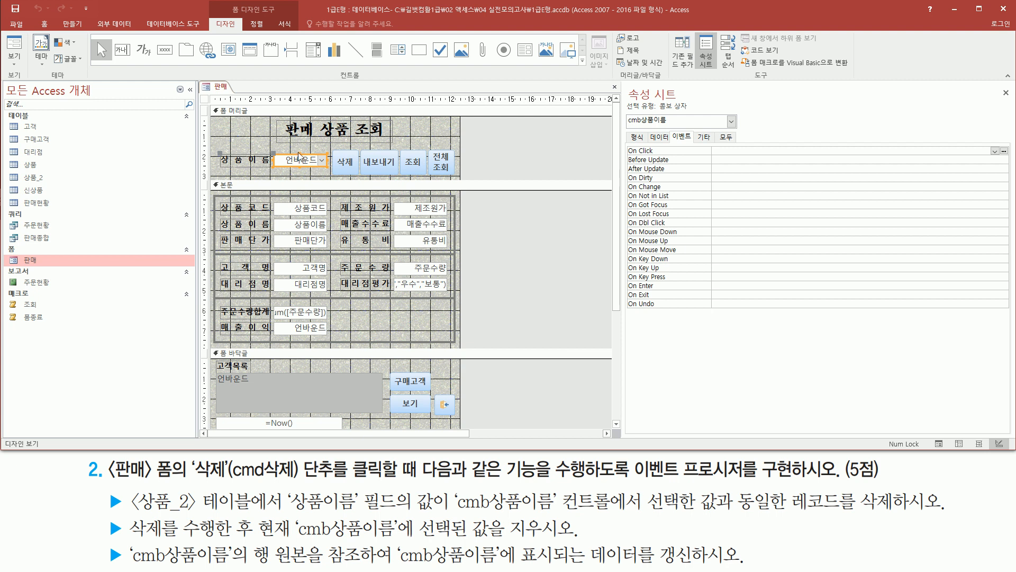
pyautogui.click(666, 137)
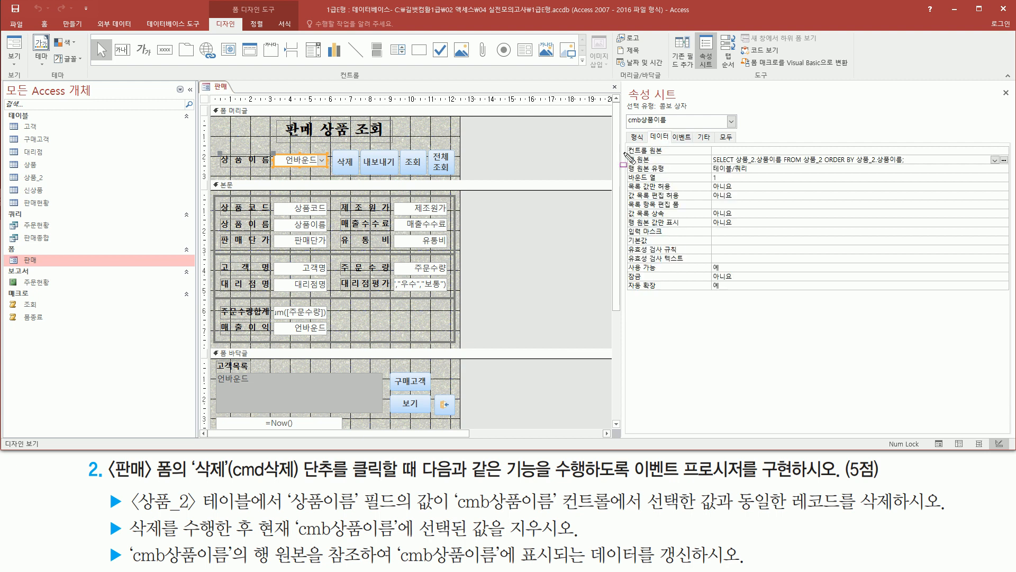
pyautogui.click(924, 157)
pyautogui.moveTo(924, 157); pyautogui.dragTo(720, 158)
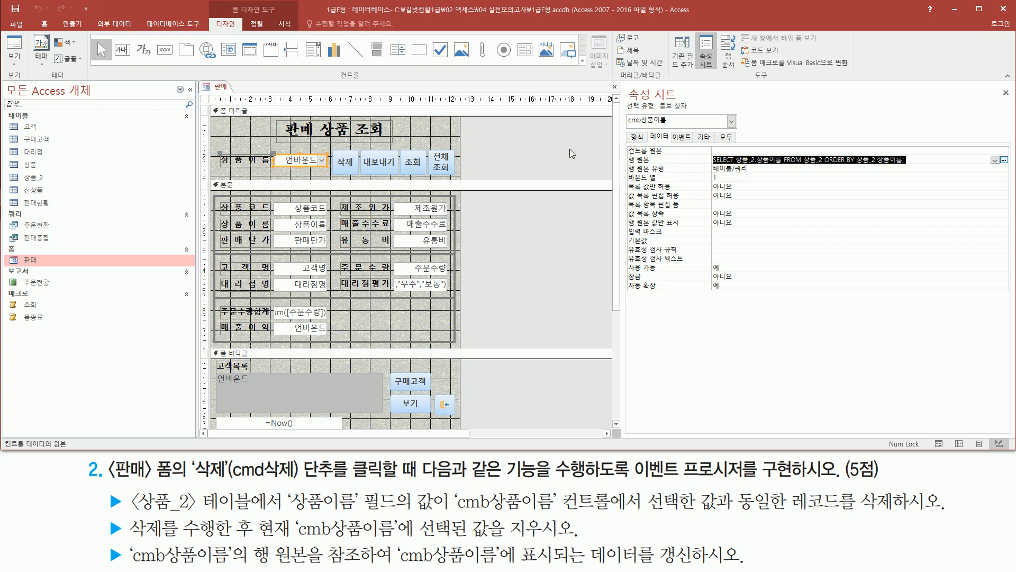
# Step: Reopen the On Click event procedure of the cmd삭제 button in the code editor
pyautogui.click(345, 165)
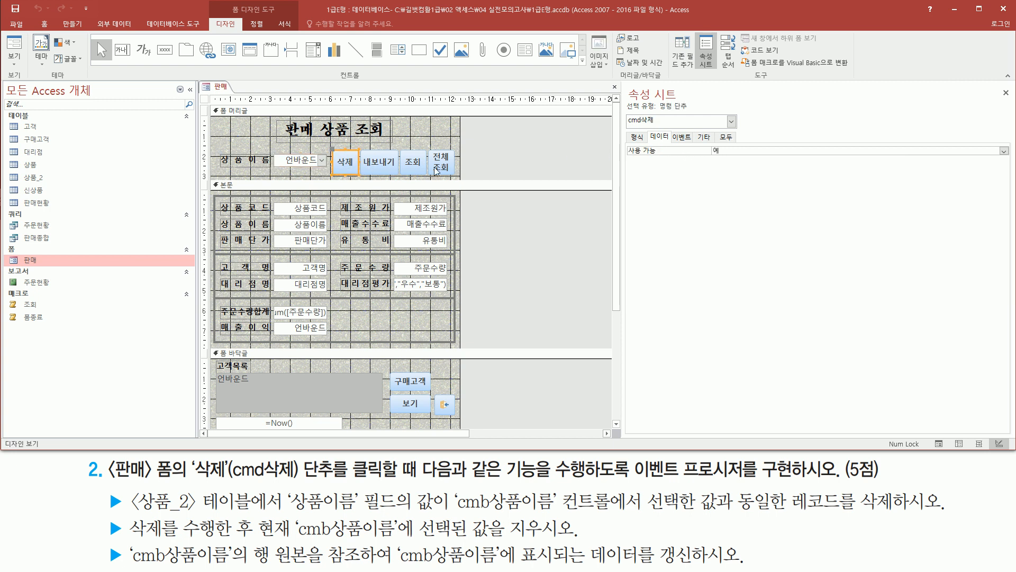
pyautogui.click(689, 140)
pyautogui.click(804, 151)
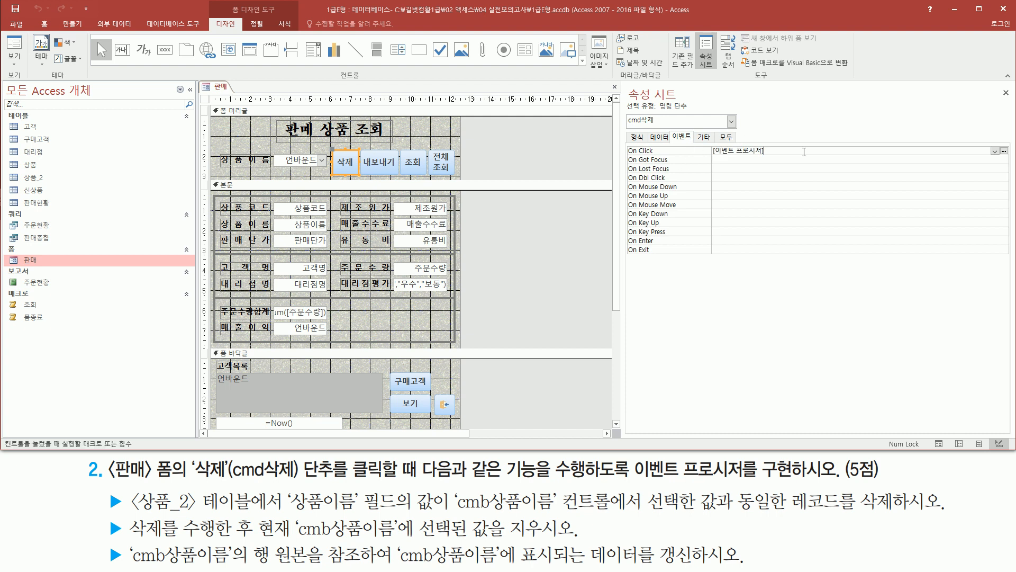
pyautogui.click(1004, 151)
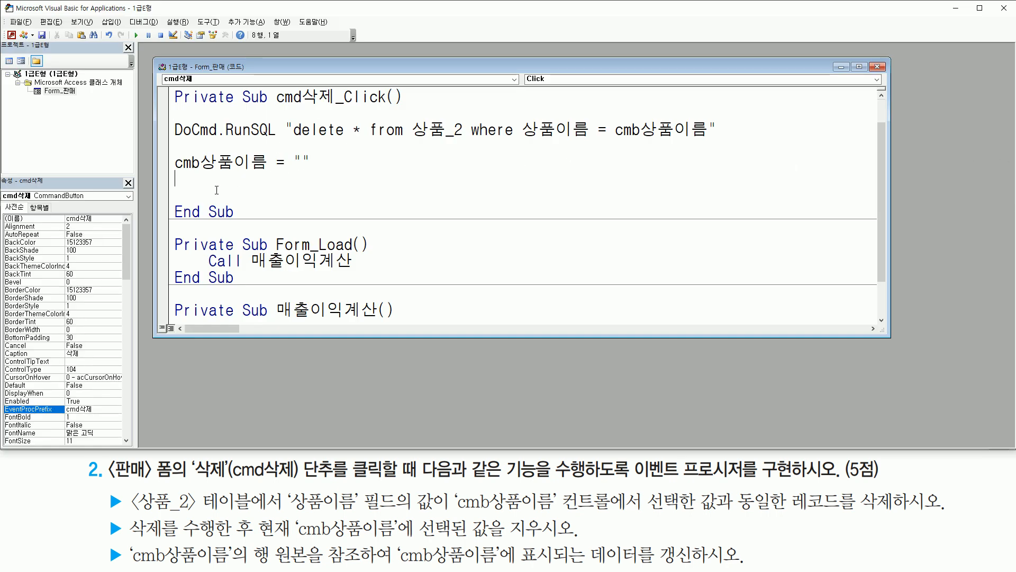
# Step: Below the cmb상품이름 = "" line, begin the assignment cmb상품이름.RowSource = after a blank line
pyautogui.press('Return')
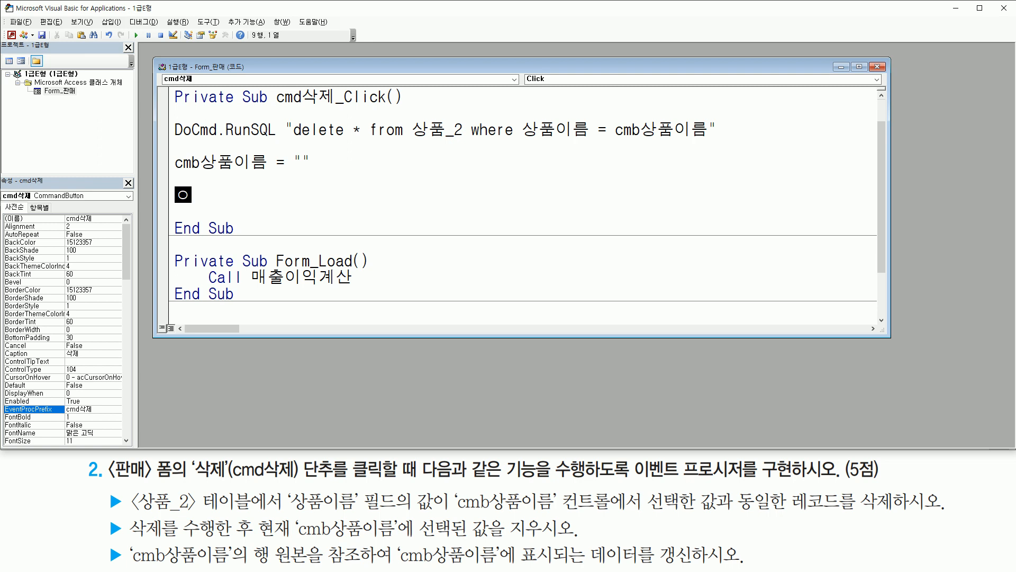
pyautogui.write('dm')
pyautogui.press('BackSpace')
pyautogui.press('BackSpace')
pyautogui.write('cmb')
pyautogui.write('ㅅ상품일')
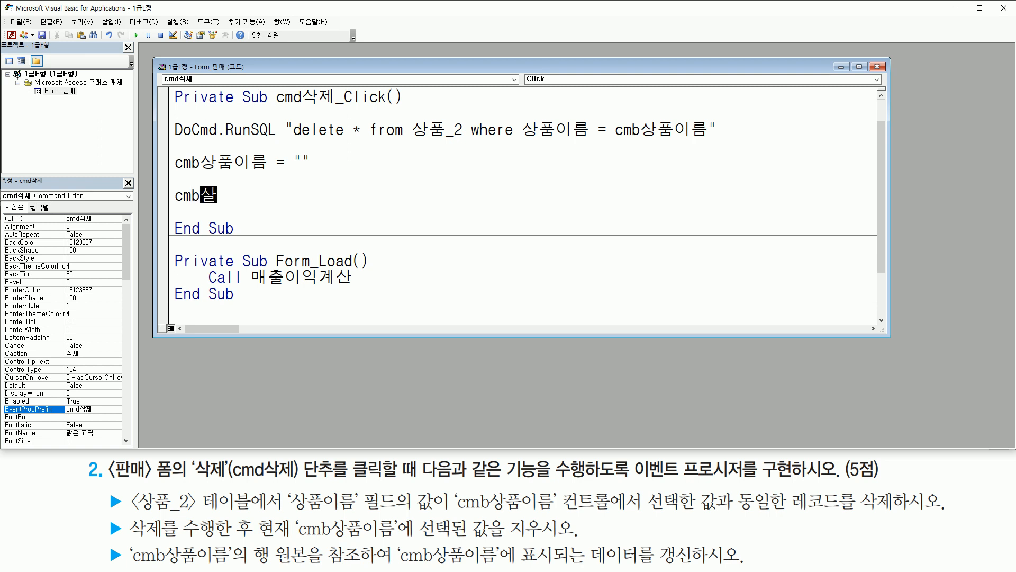
pyautogui.write('름')
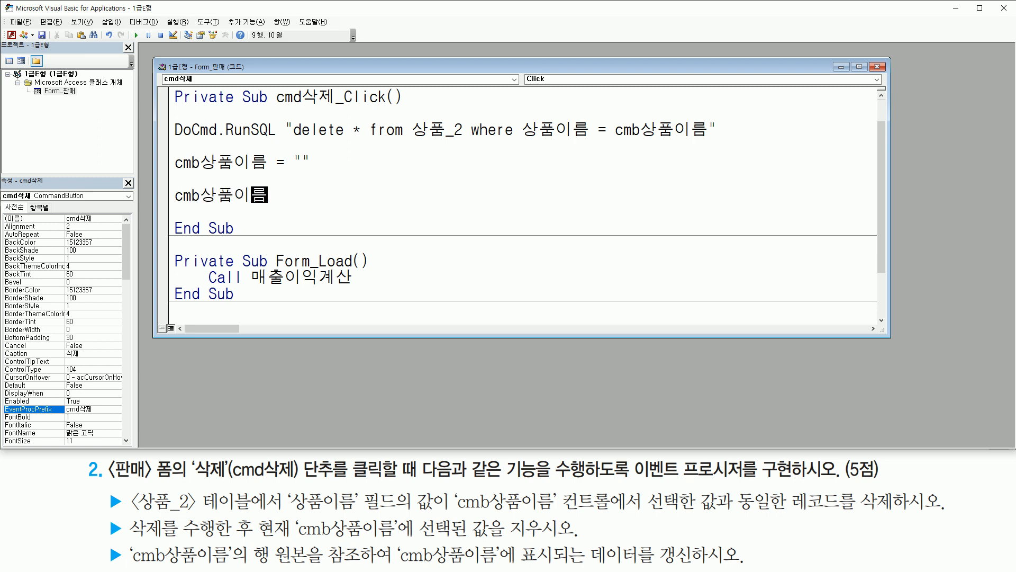
pyautogui.write('.row')
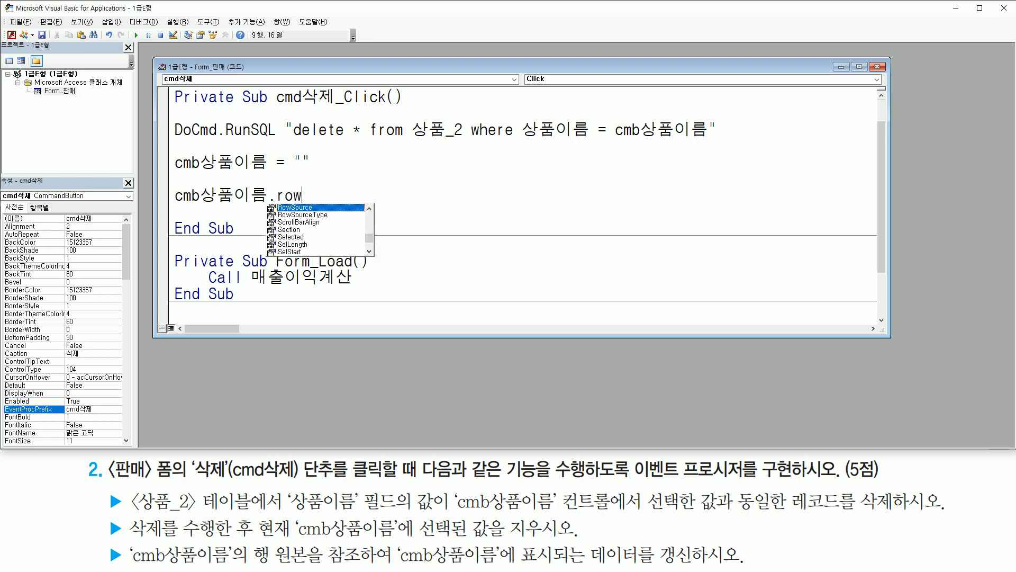
pyautogui.press('Tab')
pyautogui.write('=')
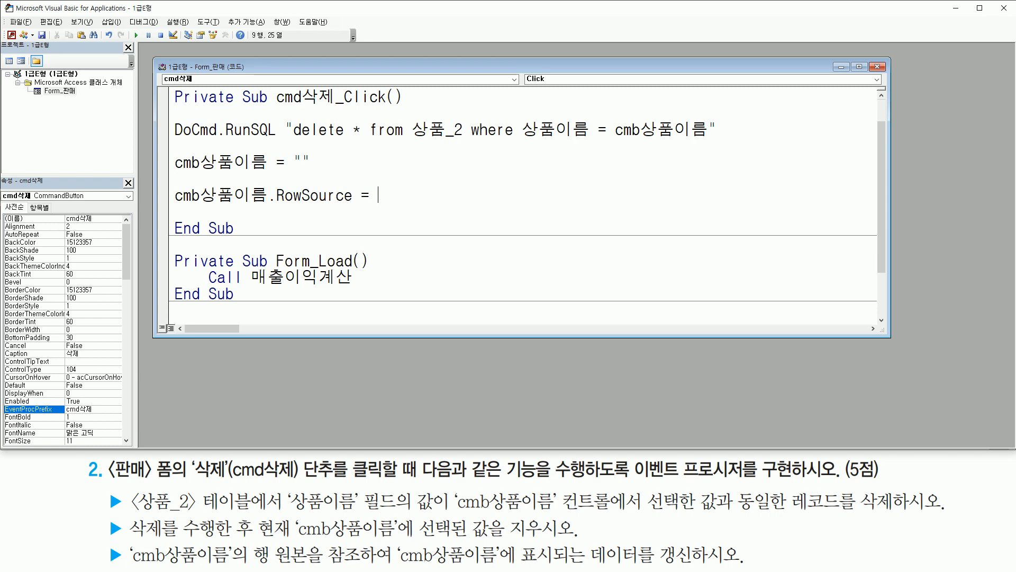
# Step: Complete the RowSource assignment with the copied query "SELECT 상품_2.상품이름 FROM 상품_2 ORDER BY 상품_2.상품이름;" enclosed in double quotes
pyautogui.write('SELECT 상품_2.상품이름 FROM 상품_2 ORDER BY 상품_2.상품이름;')
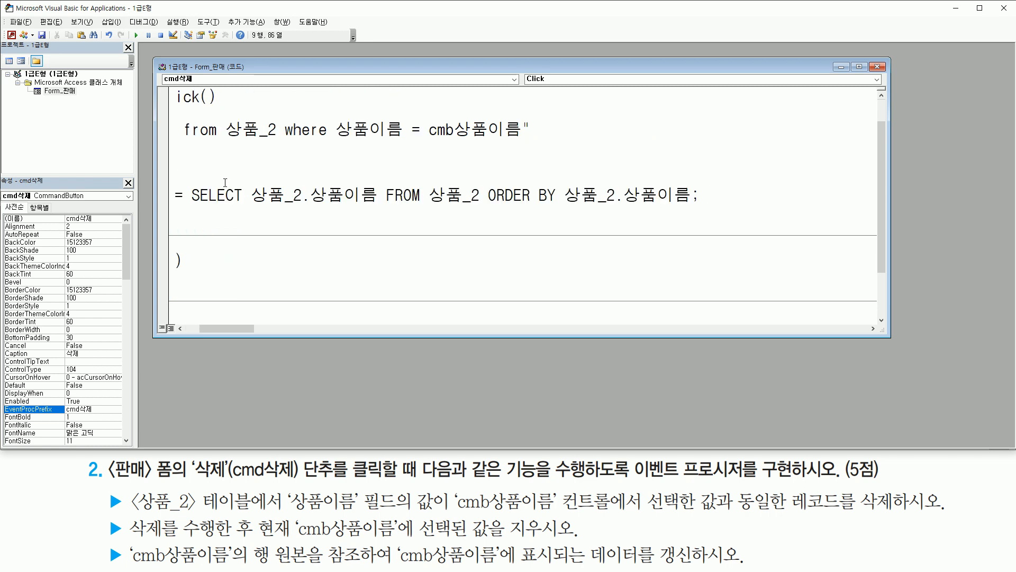
pyautogui.press('Home')
pyautogui.press('Right')
pyautogui.press('Right')
pyautogui.press('Right')
pyautogui.press('Right')
pyautogui.press('Right')
pyautogui.press('Right')
pyautogui.press('Right')
pyautogui.press('Right')
pyautogui.press('Right')
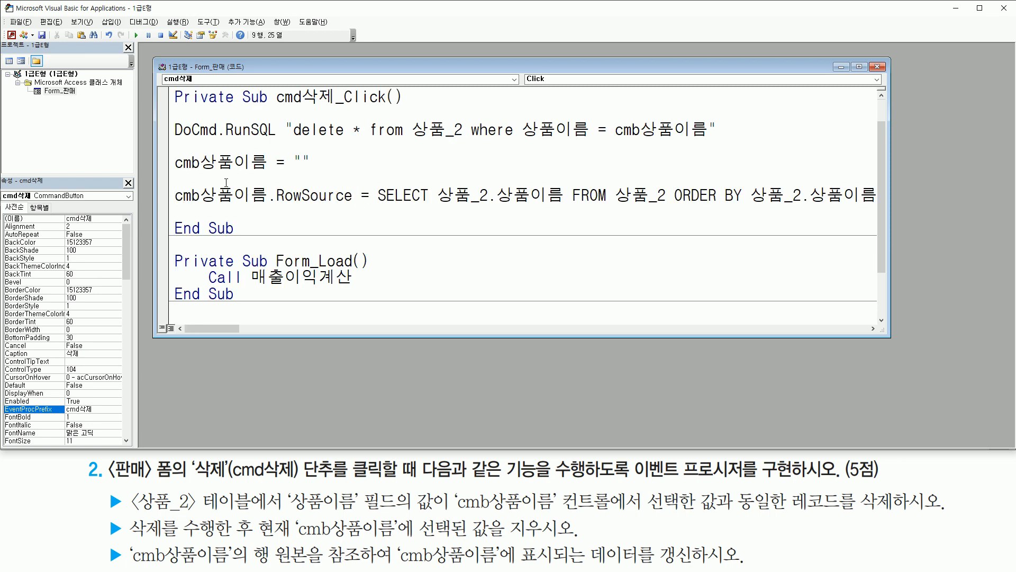
pyautogui.write('"')
pyautogui.press('End')
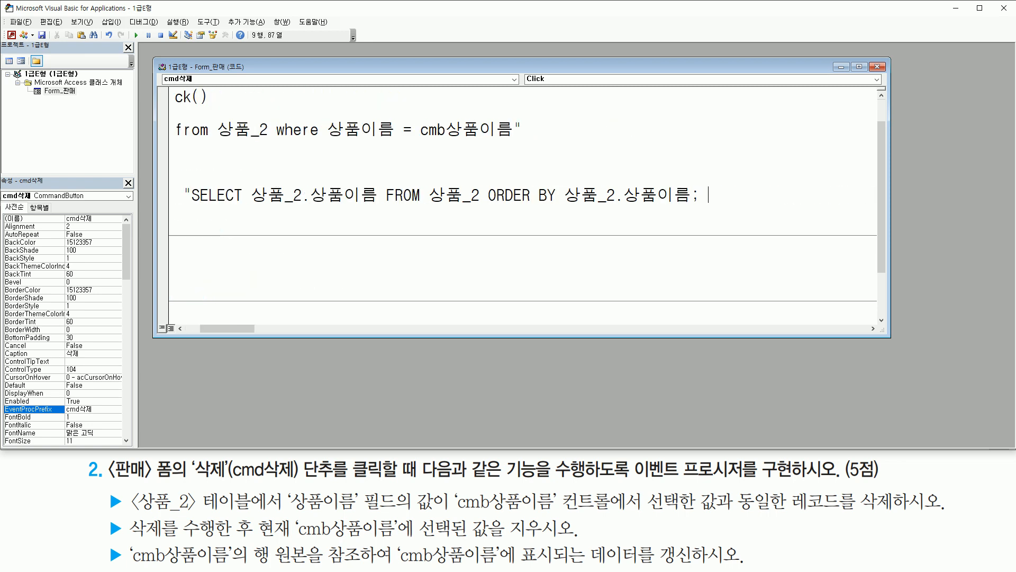
pyautogui.write('"')
pyautogui.press('Return')
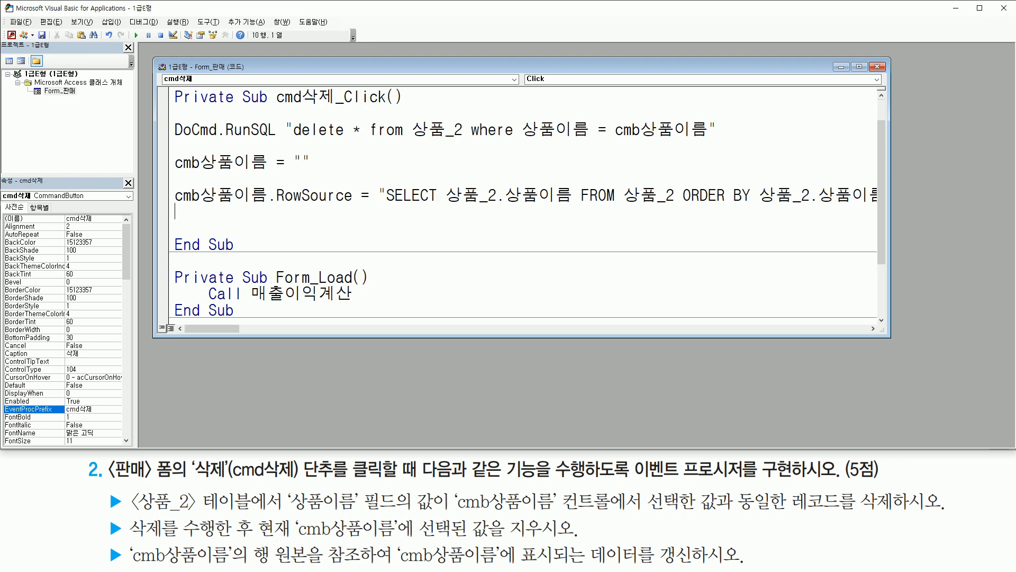
pyautogui.moveTo(382, 207); pyautogui.dragTo(416, 207)
pyautogui.moveTo(499, 209); pyautogui.dragTo(876, 207)
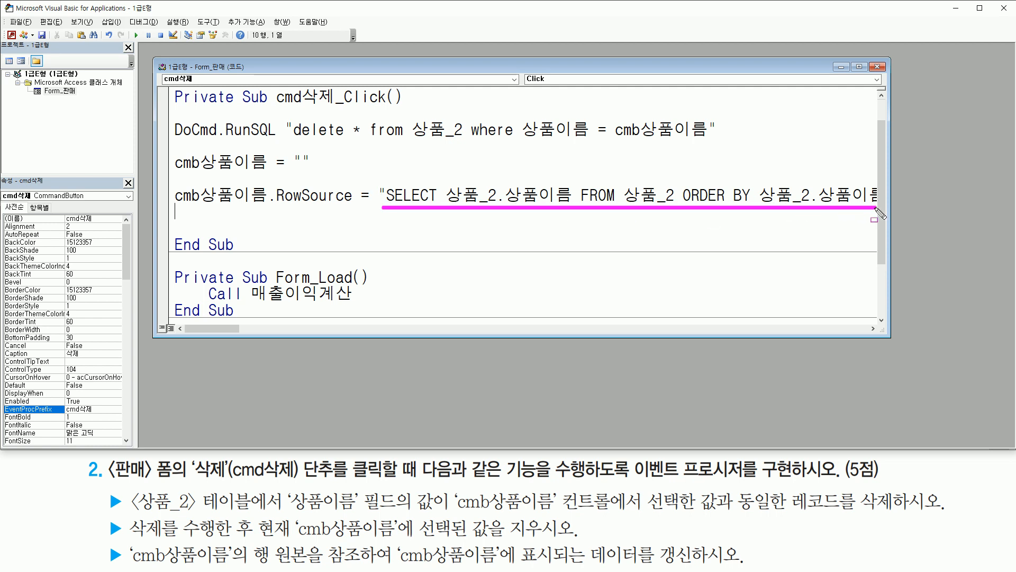
pyautogui.moveTo(251, 542)
pyautogui.mouseDown()
pyautogui.moveTo(262, 562)
pyautogui.moveTo(367, 570)
pyautogui.moveTo(252, 569)
pyautogui.mouseUp()
pyautogui.moveTo(129, 564); pyautogui.dragTo(223, 564)
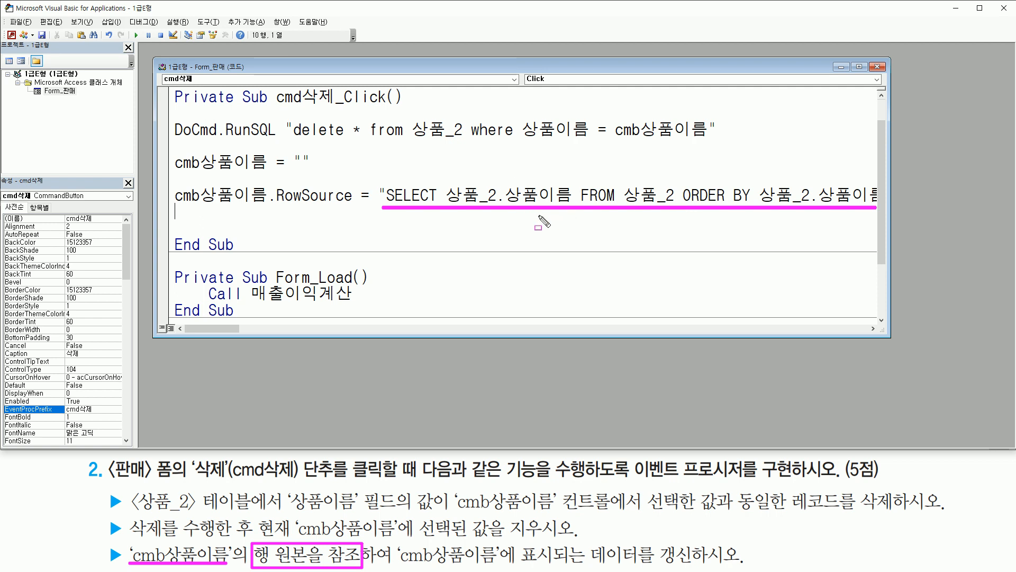
pyautogui.moveTo(173, 202); pyautogui.dragTo(376, 209)
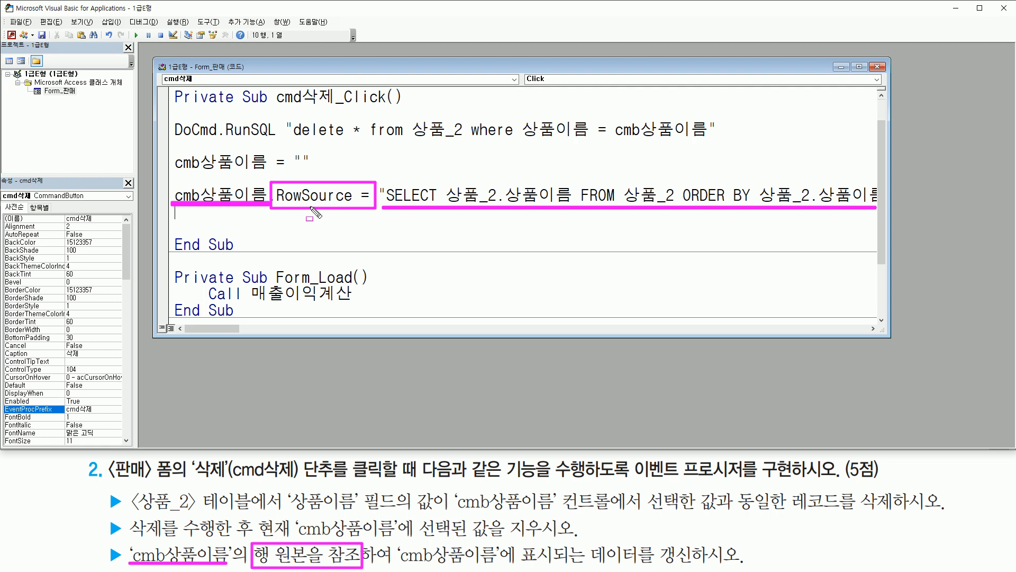
pyautogui.press('Escape')
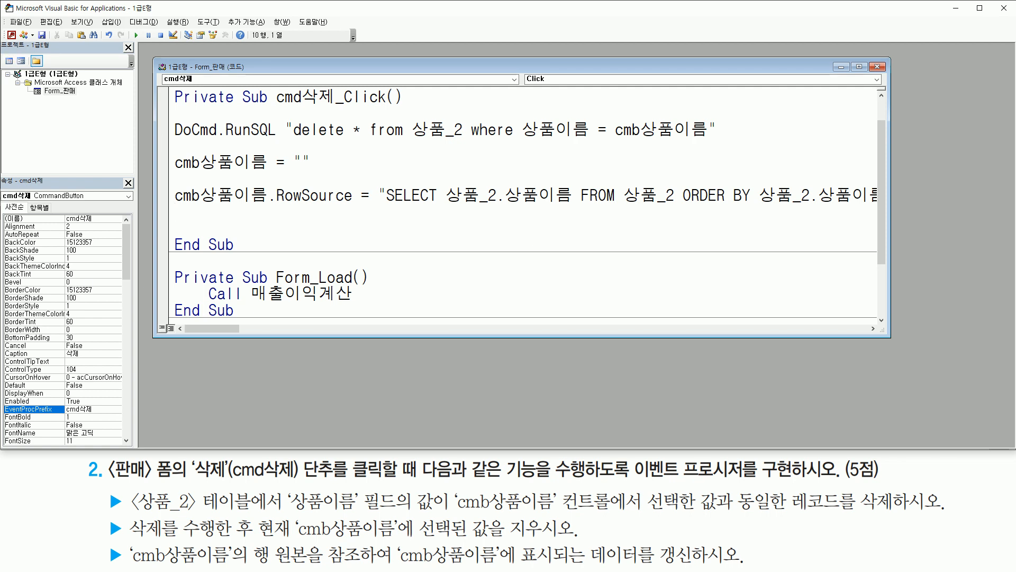
pyautogui.moveTo(3, 24); pyautogui.dragTo(26, 50)
# Step: Switch back to Access, show the 판매 form in Form view and choose 썸머 as the 상품이름
pyautogui.click(11, 35)
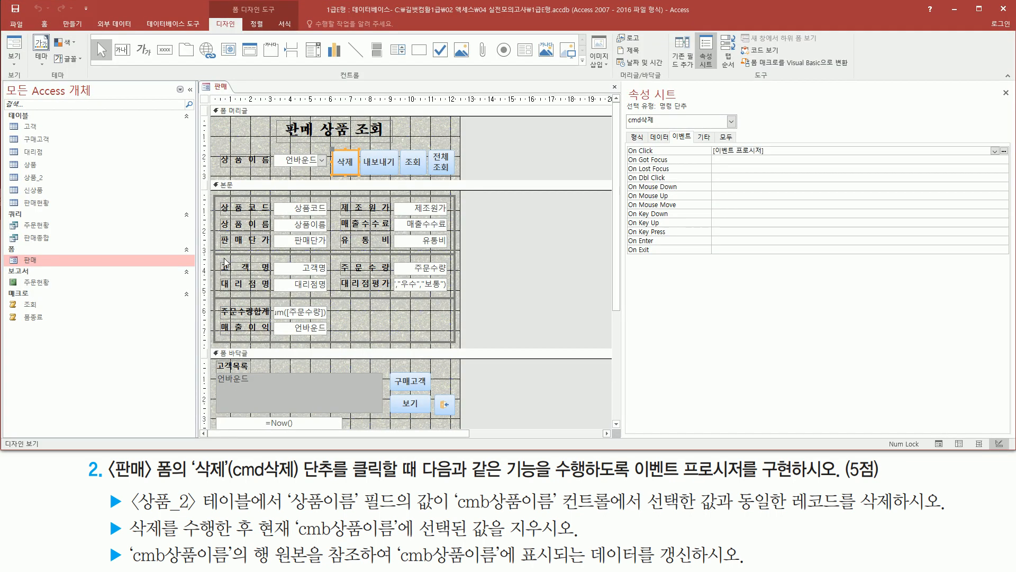
pyautogui.rightClick(514, 147)
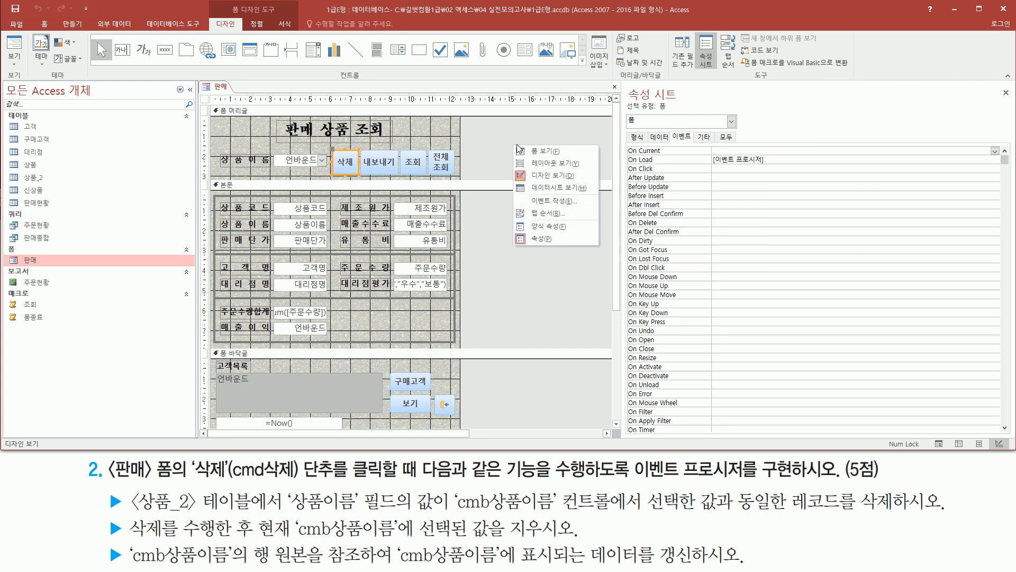
pyautogui.click(541, 153)
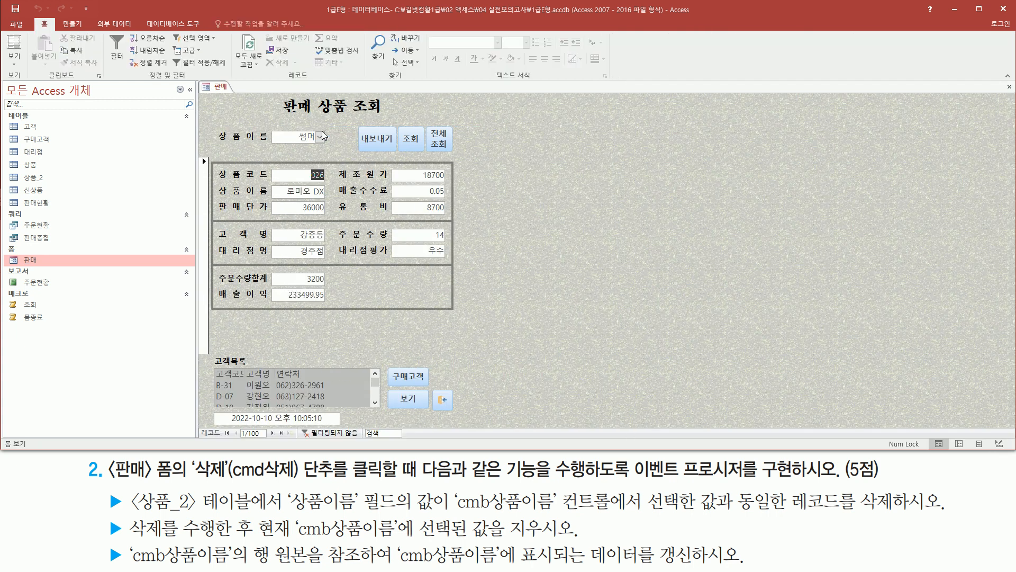
pyautogui.click(320, 138)
pyautogui.click(289, 150)
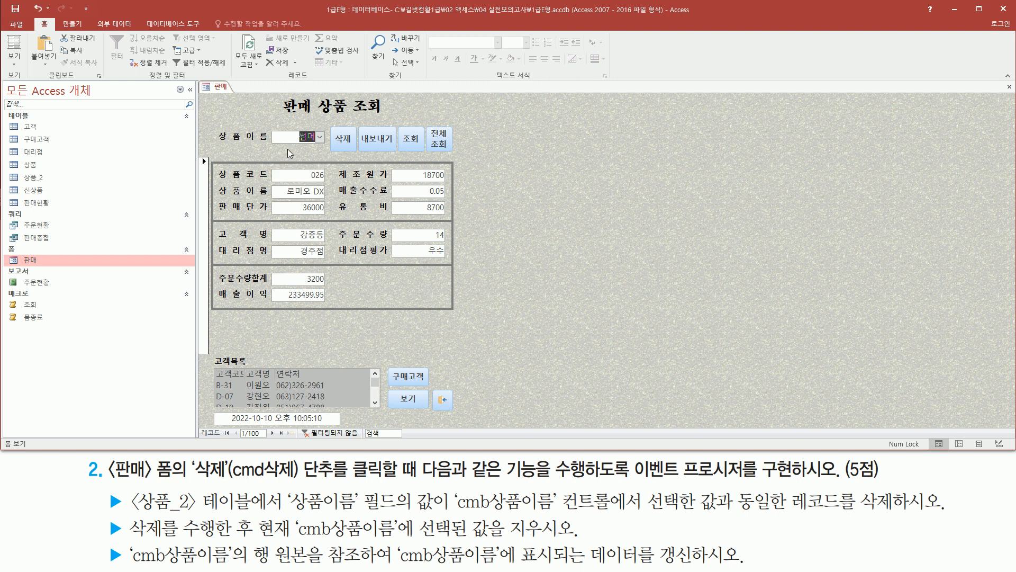
pyautogui.hotkey('ctrl', '2')
pyautogui.moveTo(333, 124); pyautogui.dragTo(359, 155)
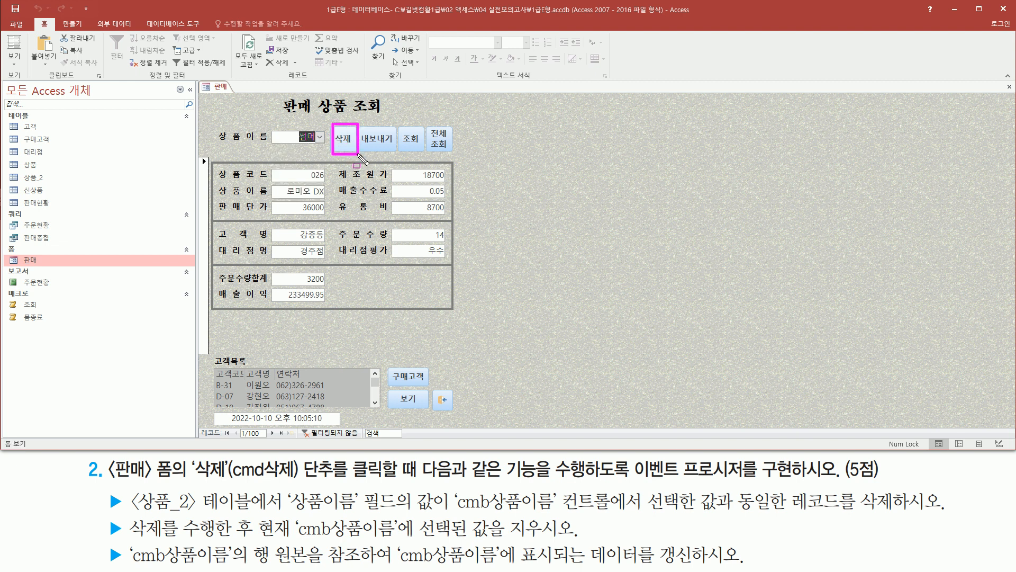
# Step: Delete the selected product 썸머 with the form's 삭제 command and confirm the record deletion
pyautogui.press('Escape')
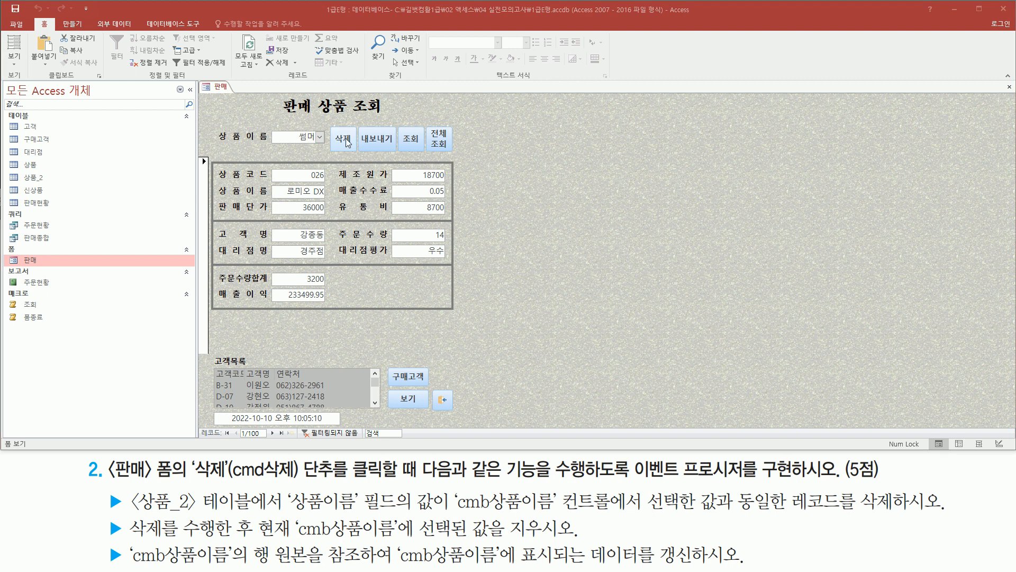
pyautogui.click(347, 143)
pyautogui.hotkey('ctrl', '2')
pyautogui.moveTo(438, 280)
pyautogui.mouseDown()
pyautogui.moveTo(555, 280)
pyautogui.moveTo(561, 269)
pyautogui.mouseUp()
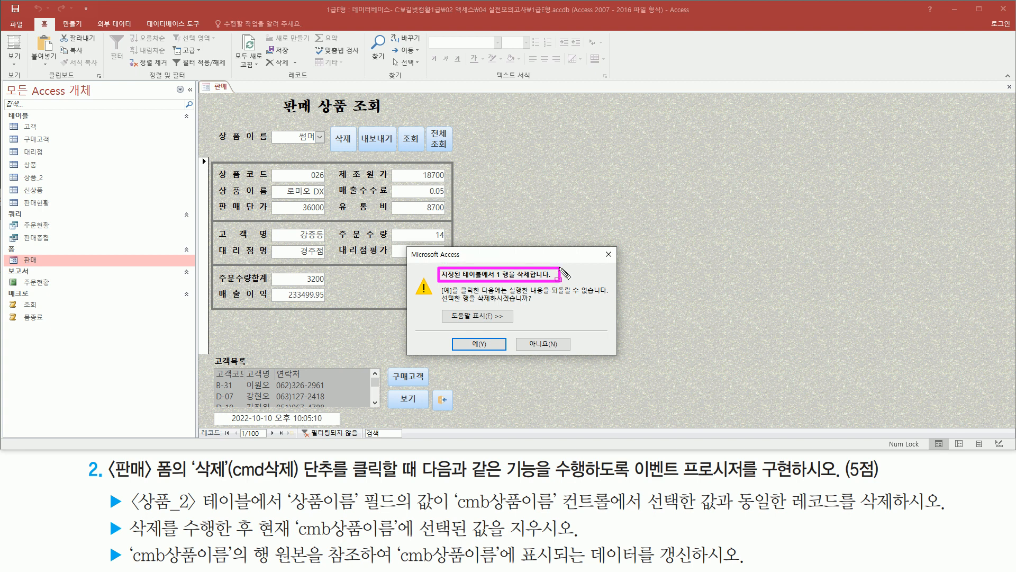
pyautogui.press('Escape')
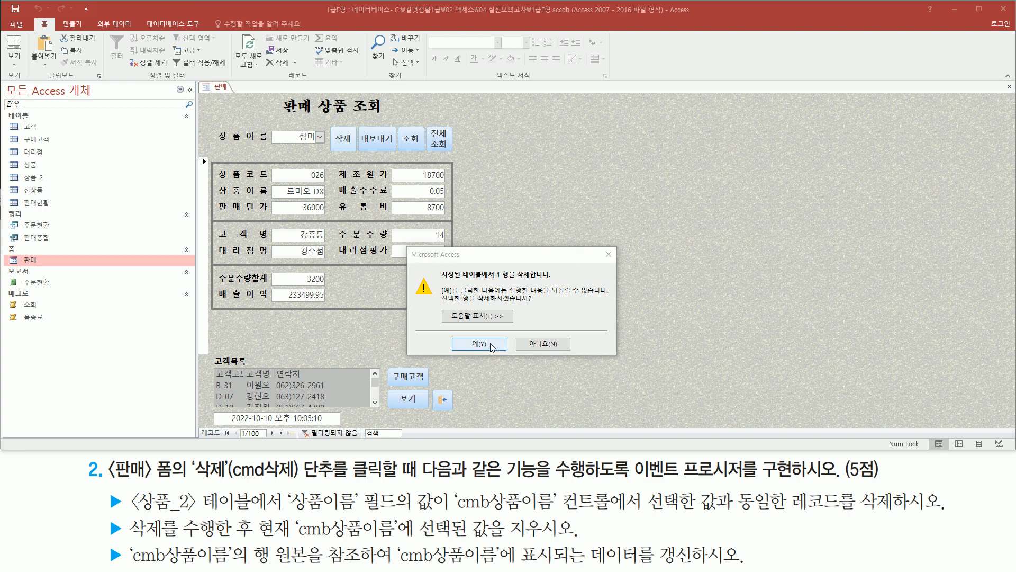
pyautogui.click(489, 344)
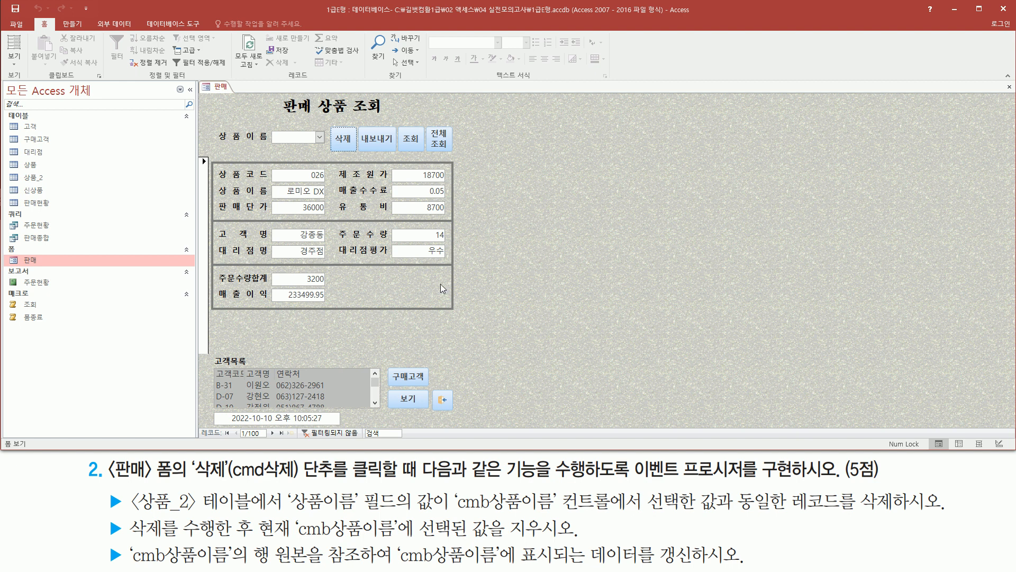
# Step: Inspect the 상품이름 combo box value and look through its product list for 썸머
pyautogui.hotkey('ctrl', '2')
pyautogui.moveTo(288, 126); pyautogui.dragTo(328, 149)
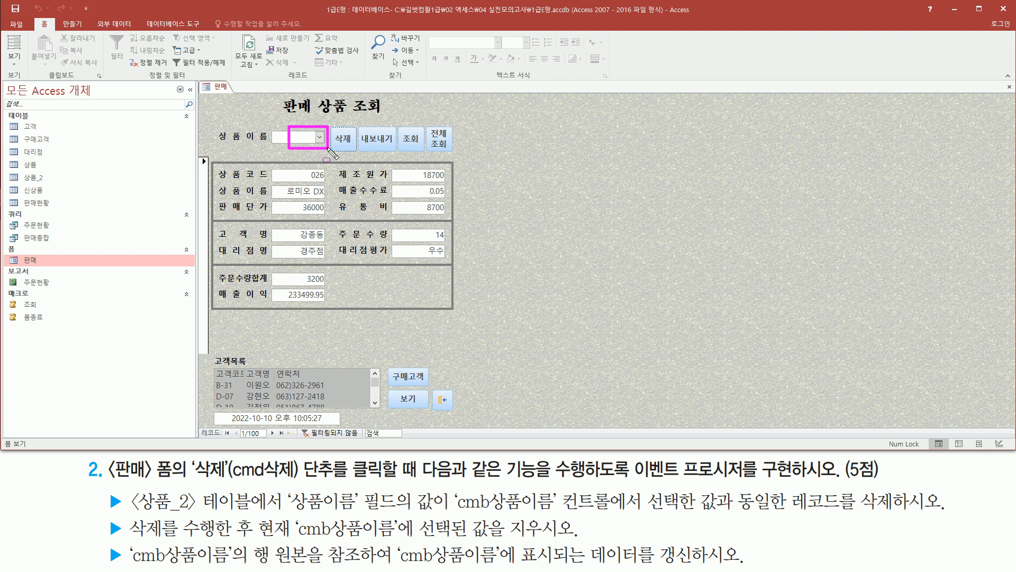
pyautogui.moveTo(250, 540)
pyautogui.mouseDown()
pyautogui.moveTo(559, 542)
pyautogui.moveTo(583, 529)
pyautogui.moveTo(583, 515)
pyautogui.mouseUp()
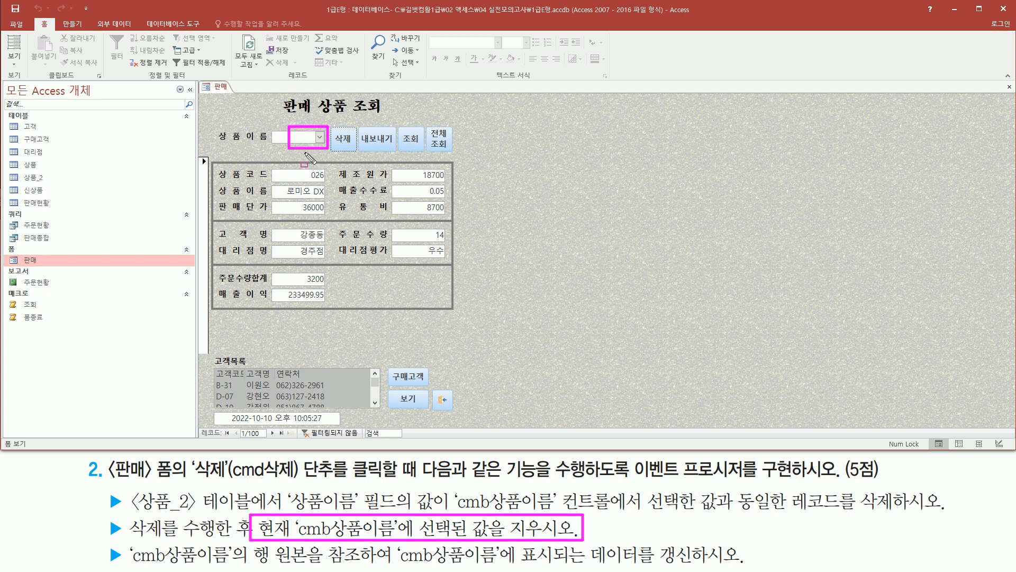
pyautogui.press('Escape')
pyautogui.click(319, 139)
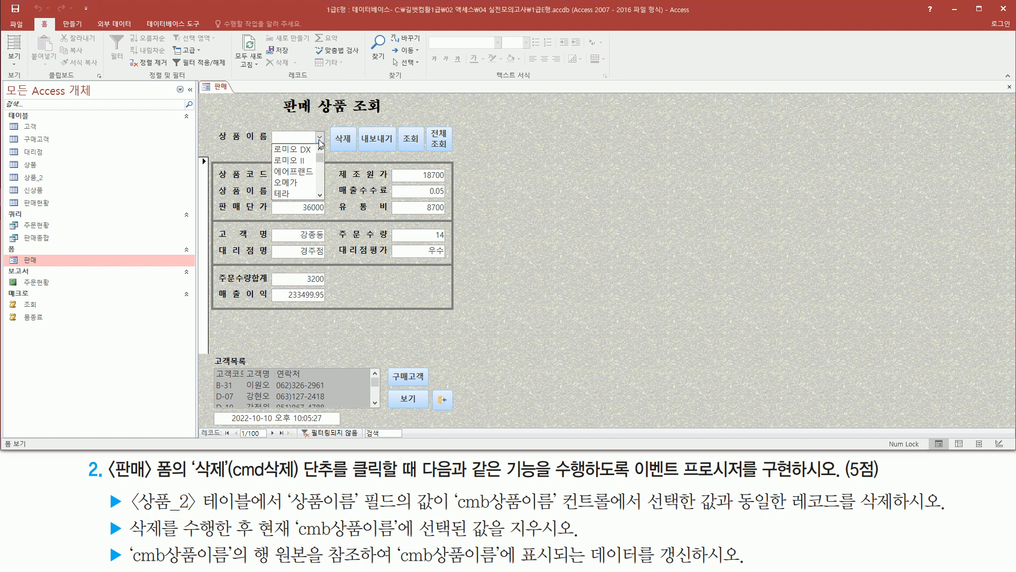
pyautogui.scroll(10, 322, 180)
pyautogui.scroll(-5, 321, 150)
pyautogui.scroll(6, 322, 150)
pyautogui.scroll(-4, 320, 195)
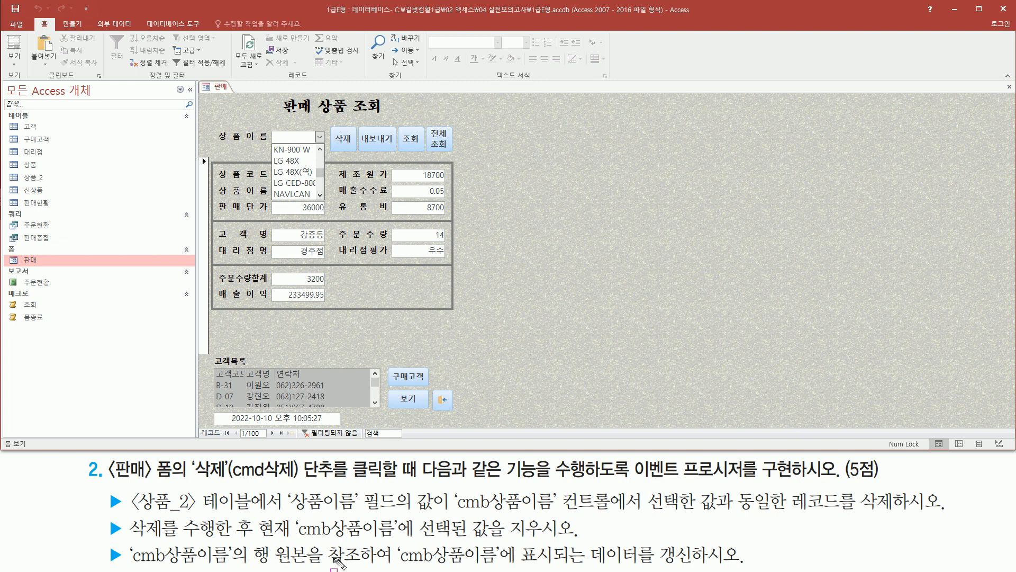
pyautogui.moveTo(397, 569)
pyautogui.mouseDown()
pyautogui.moveTo(707, 569)
pyautogui.moveTo(746, 542)
pyautogui.mouseUp()
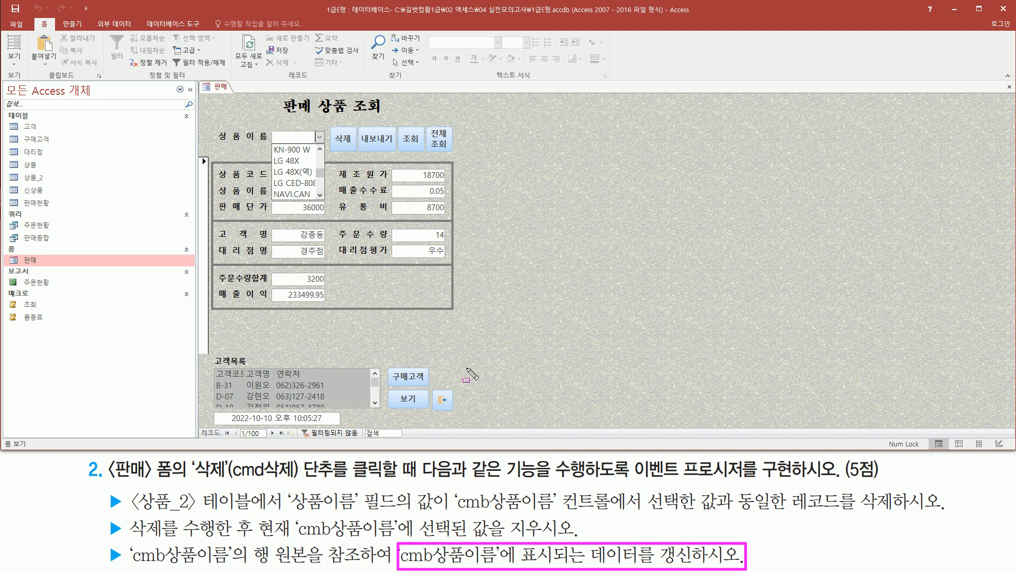
pyautogui.press('Escape')
# Step: Open the 상품_2 table in Datasheet view and review its product records, including the 오메가 row
pyautogui.click(46, 176)
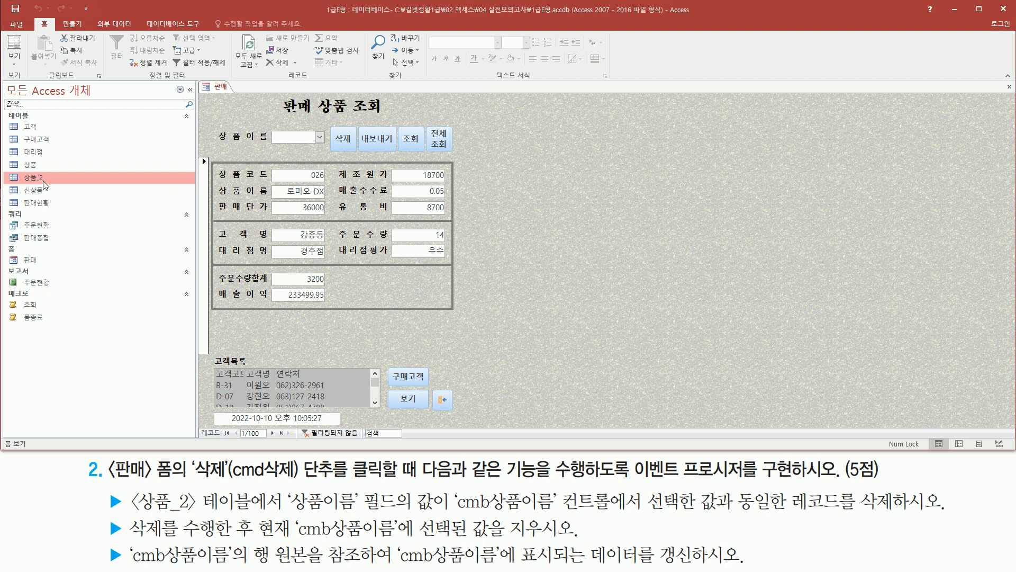
pyautogui.doubleClick(45, 179)
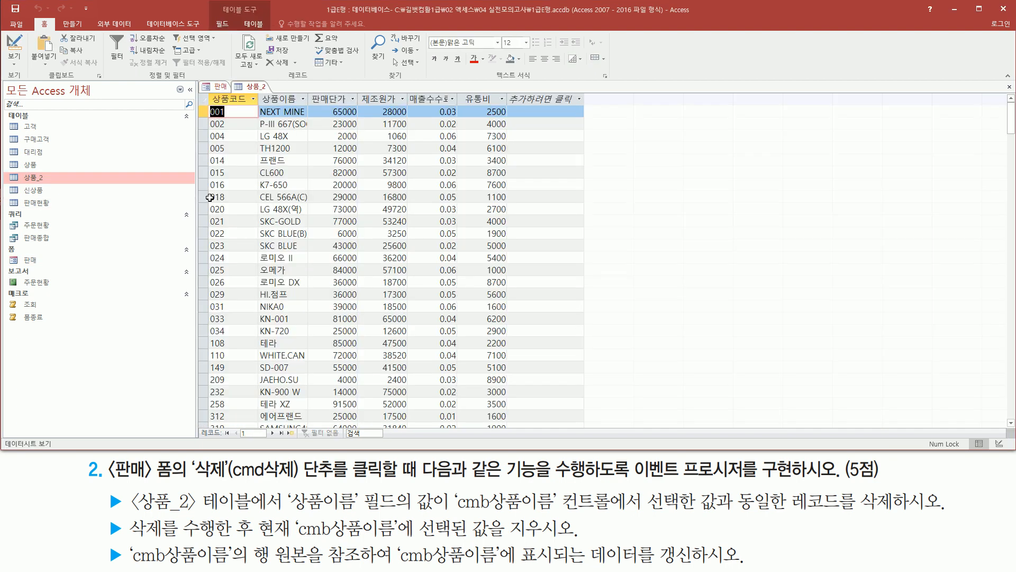
pyautogui.scroll(-4, 308, 207)
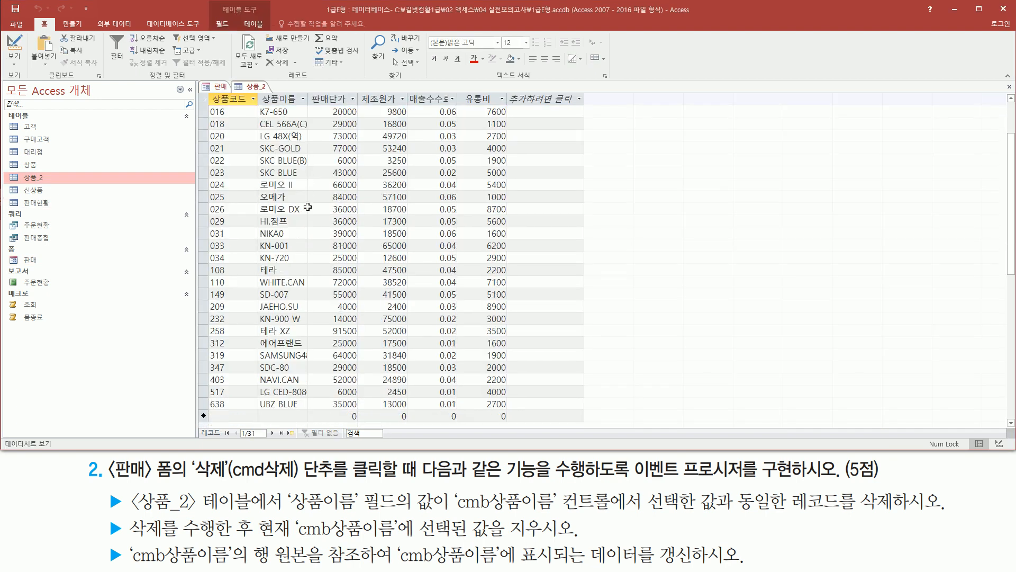
pyautogui.scroll(4, 290, 258)
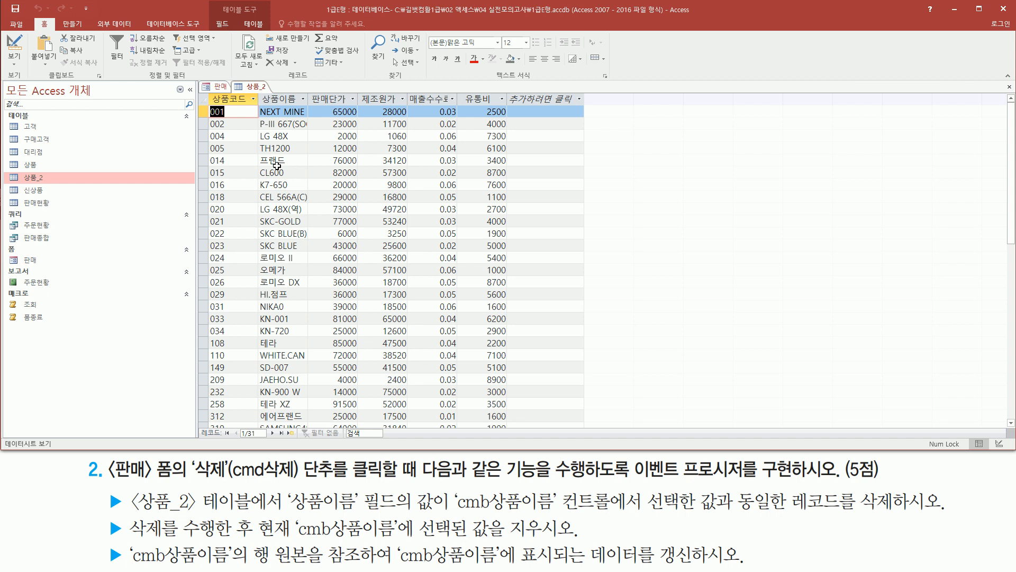
pyautogui.moveTo(203, 262)
pyautogui.mouseDown()
pyautogui.moveTo(448, 282)
pyautogui.moveTo(614, 276)
pyautogui.mouseUp()
pyautogui.press('Escape')
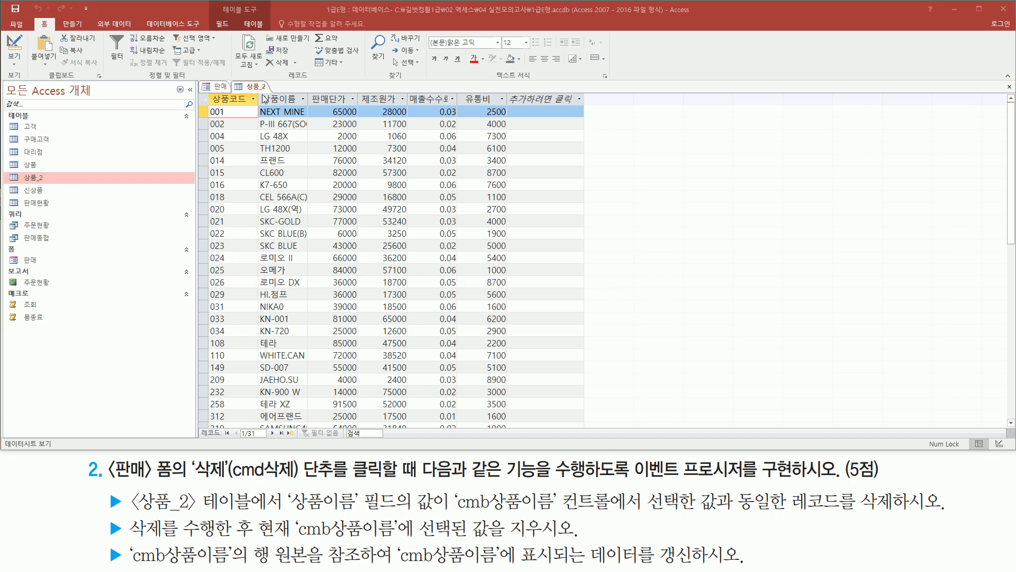
# Step: Return to the 판매 form, choose 오메가 as the 상품이름, delete it with 삭제 and confirm the deletion
pyautogui.click(223, 88)
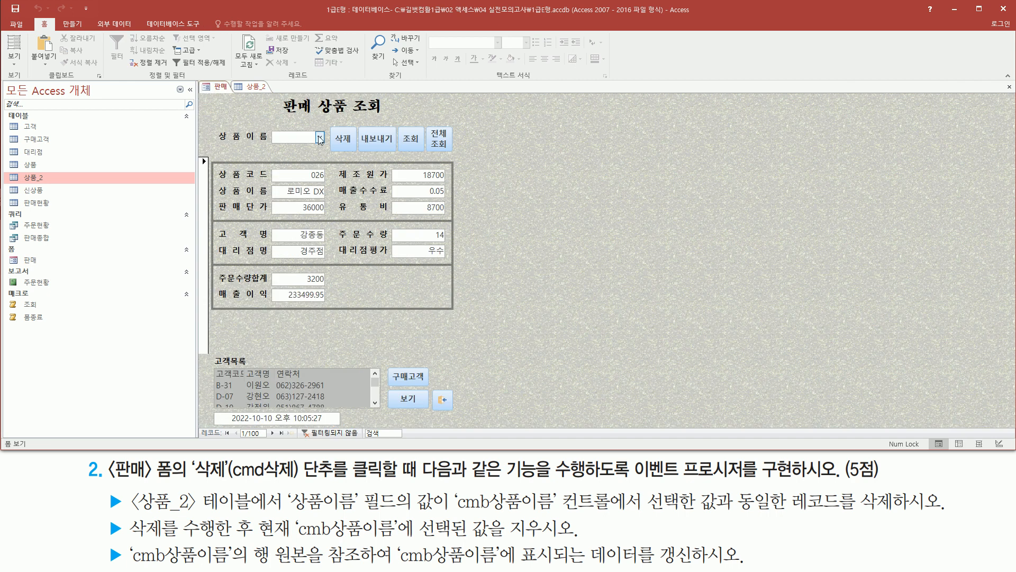
pyautogui.click(319, 138)
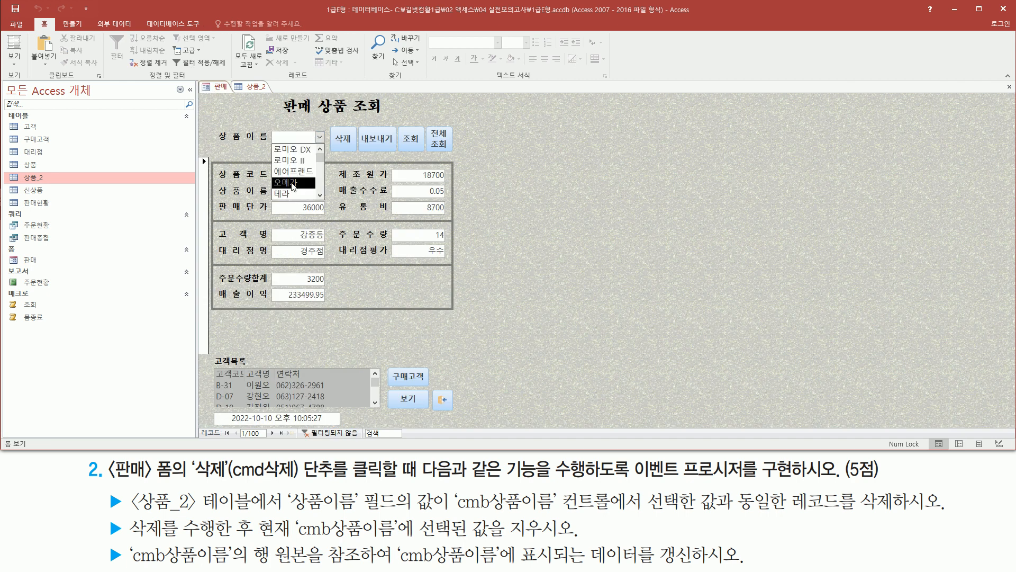
pyautogui.click(293, 182)
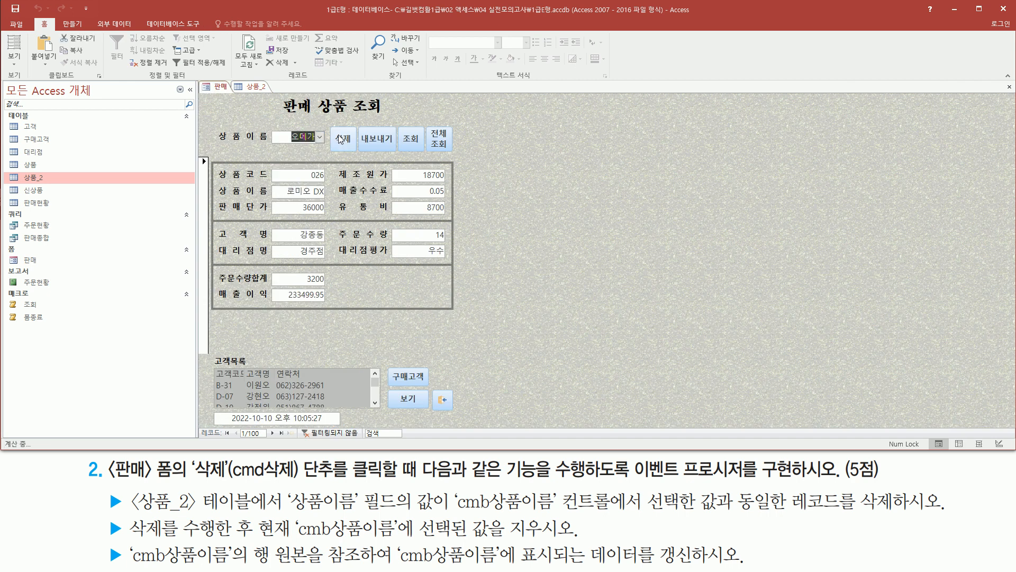
pyautogui.moveTo(331, 120); pyautogui.dragTo(361, 154)
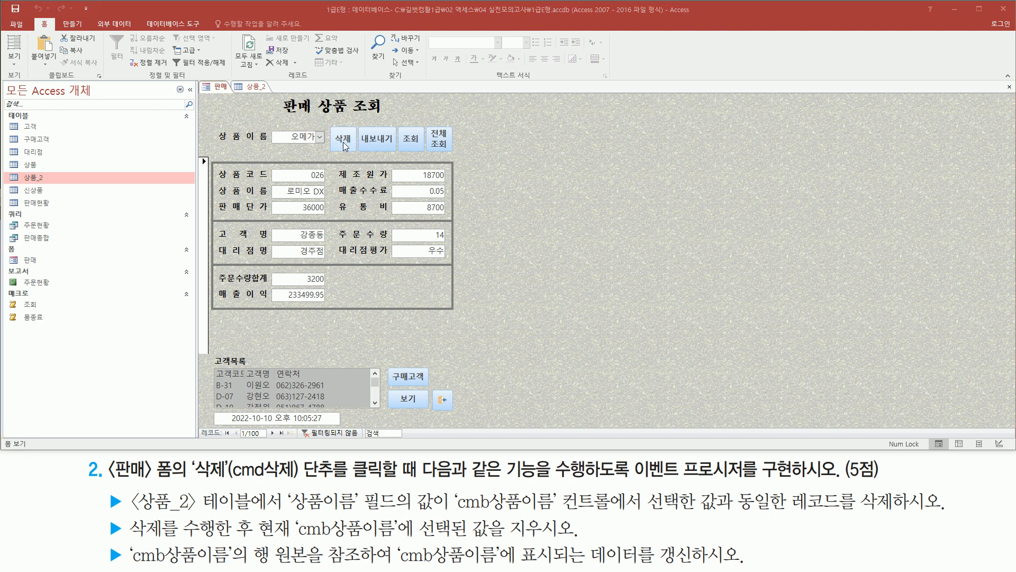
pyautogui.click(344, 144)
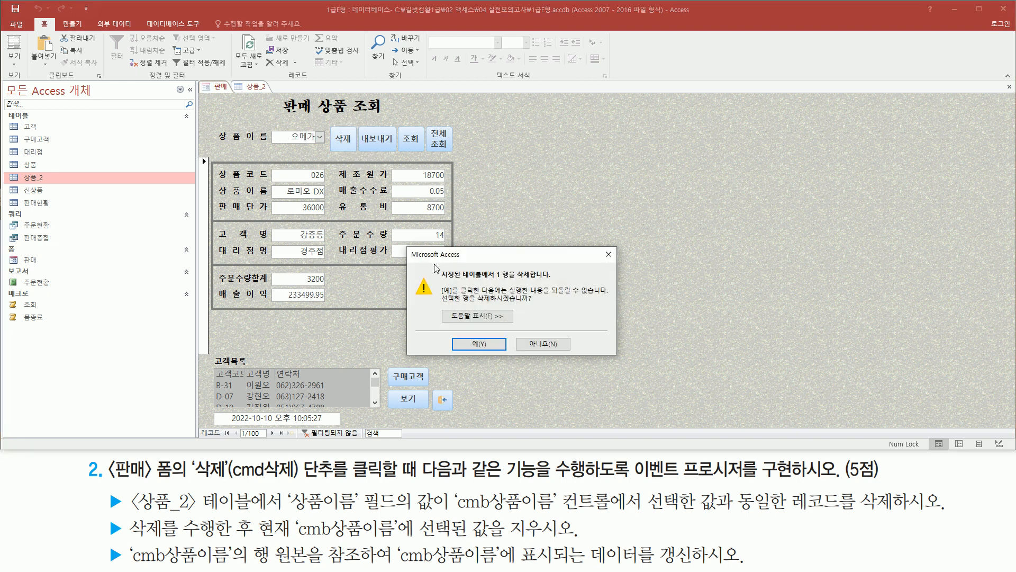
pyautogui.moveTo(440, 282); pyautogui.dragTo(557, 281)
pyautogui.moveTo(466, 336); pyautogui.dragTo(490, 353)
pyautogui.press('Escape')
pyautogui.click(479, 344)
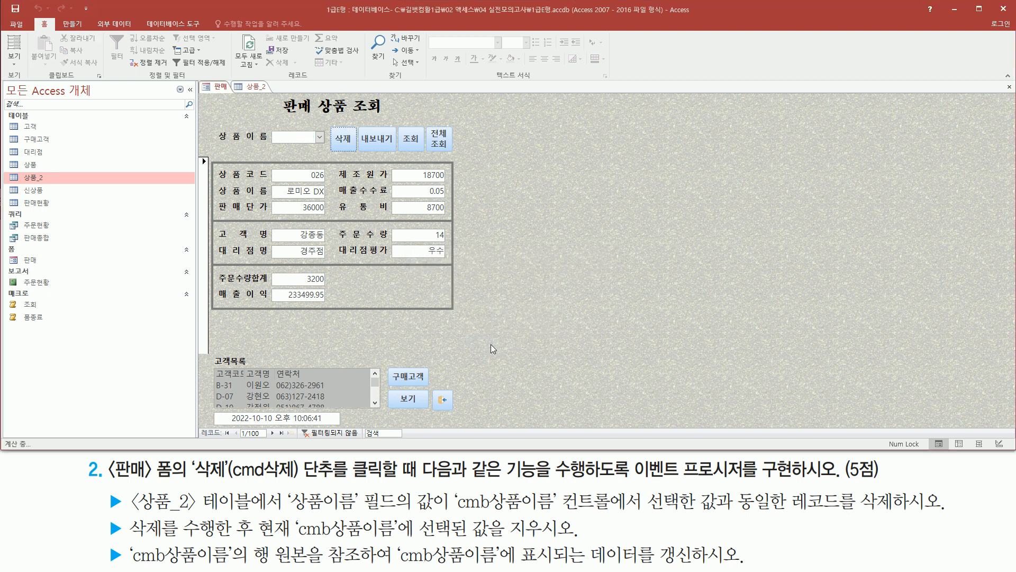
# Step: Inspect the 상품이름 combo box again and look through its product list for 오메가
pyautogui.moveTo(270, 128)
pyautogui.mouseDown()
pyautogui.moveTo(290, 145)
pyautogui.moveTo(329, 147)
pyautogui.mouseUp()
pyautogui.press('Escape')
pyautogui.click(320, 136)
pyautogui.scroll(5, 320, 191)
pyautogui.scroll(-5, 319, 183)
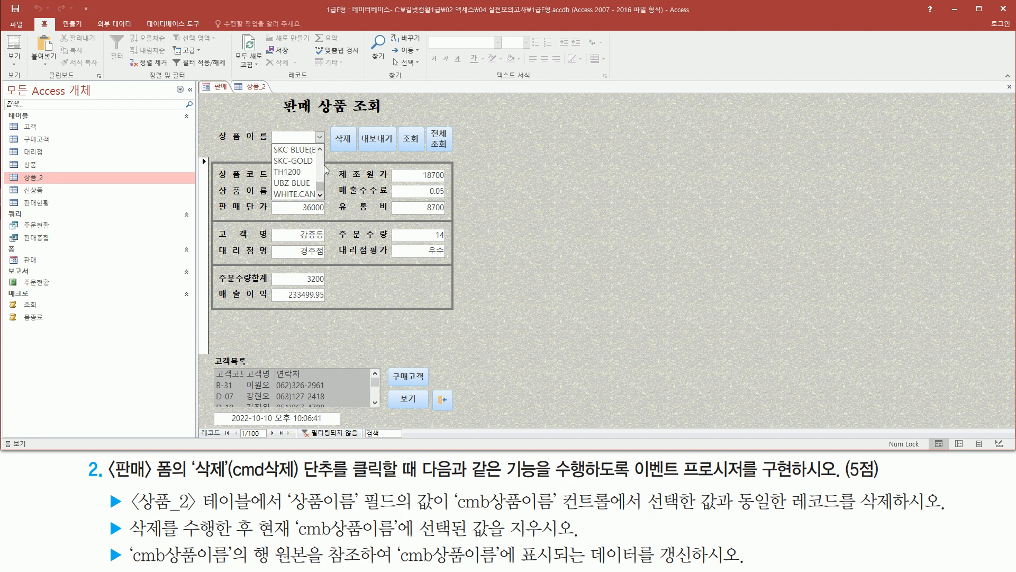
pyautogui.click(98, 158)
# Step: Go to the 상품_2 table, check the row of the deleted 오메가 record, and close and reopen the table to refresh it
pyautogui.click(255, 89)
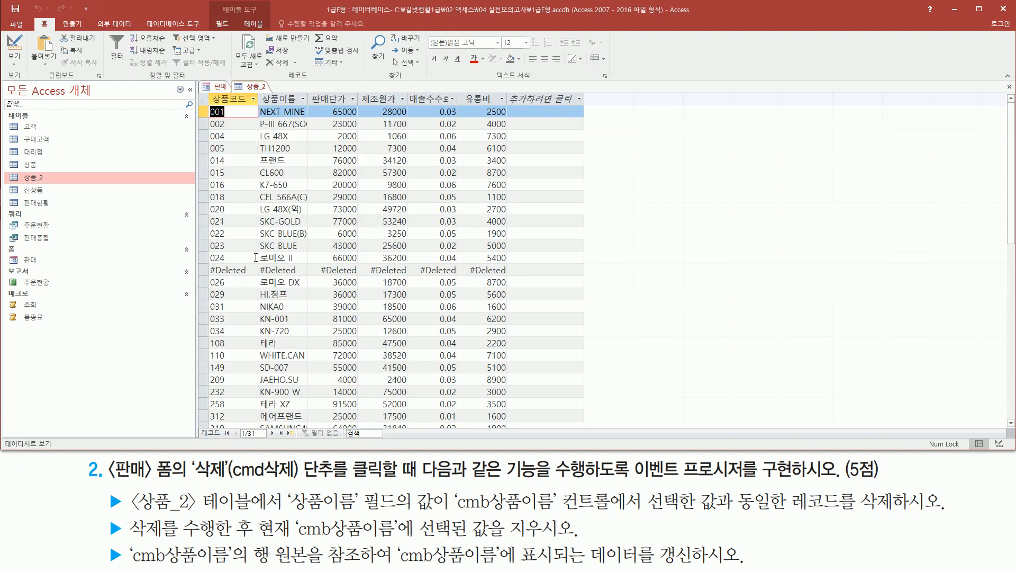
pyautogui.moveTo(206, 260)
pyautogui.mouseDown()
pyautogui.moveTo(431, 296)
pyautogui.moveTo(595, 277)
pyautogui.mouseUp()
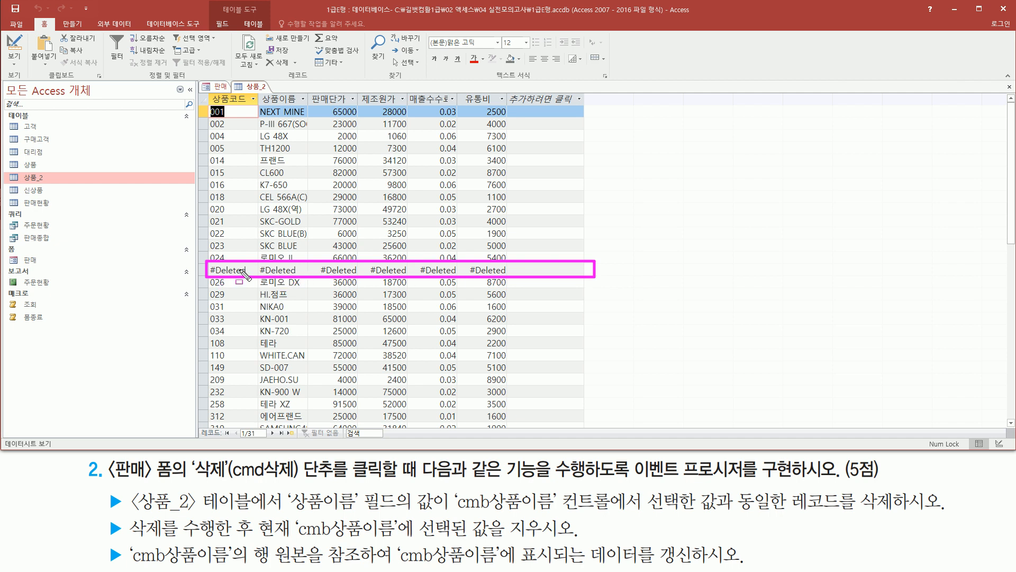
pyautogui.press('Escape')
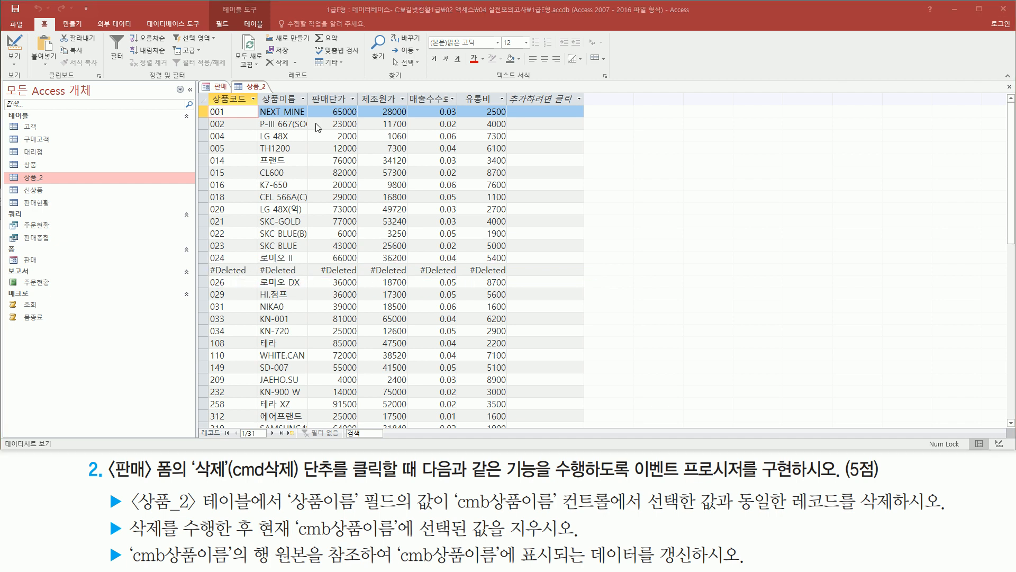
pyautogui.rightClick(256, 87)
pyautogui.click(275, 104)
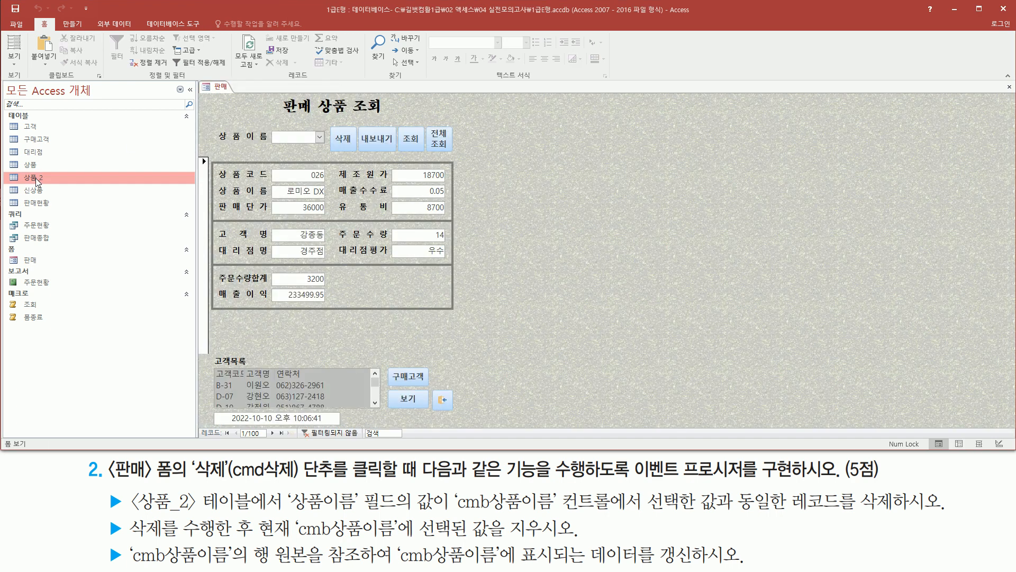
pyautogui.doubleClick(36, 179)
pyautogui.moveTo(201, 257)
pyautogui.mouseDown()
pyautogui.moveTo(249, 268)
pyautogui.moveTo(589, 268)
pyautogui.mouseUp()
pyautogui.press('Escape')
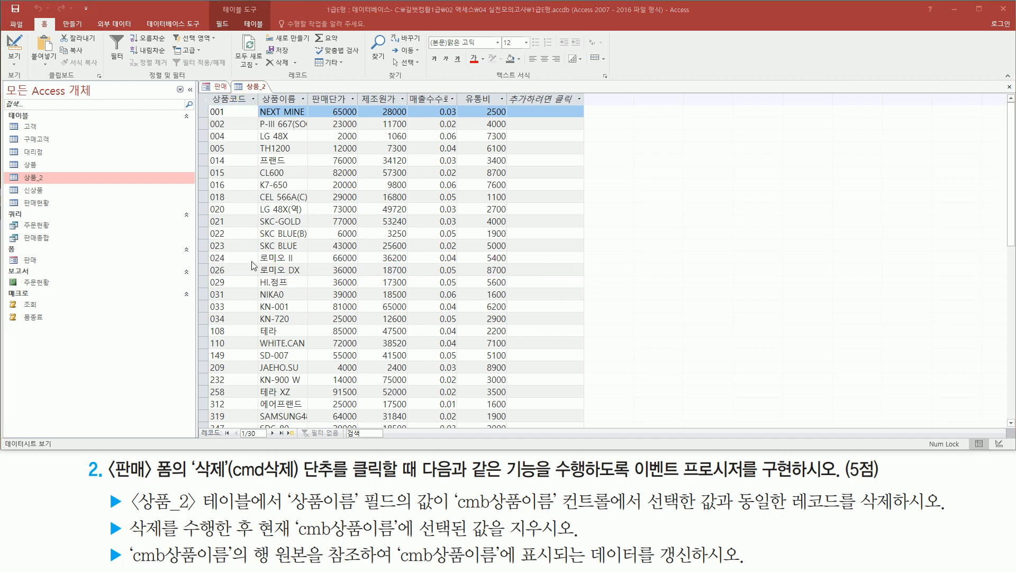
# Step: Close the 상품_2 table and the 판매 form, saving the form's design changes
pyautogui.rightClick(252, 91)
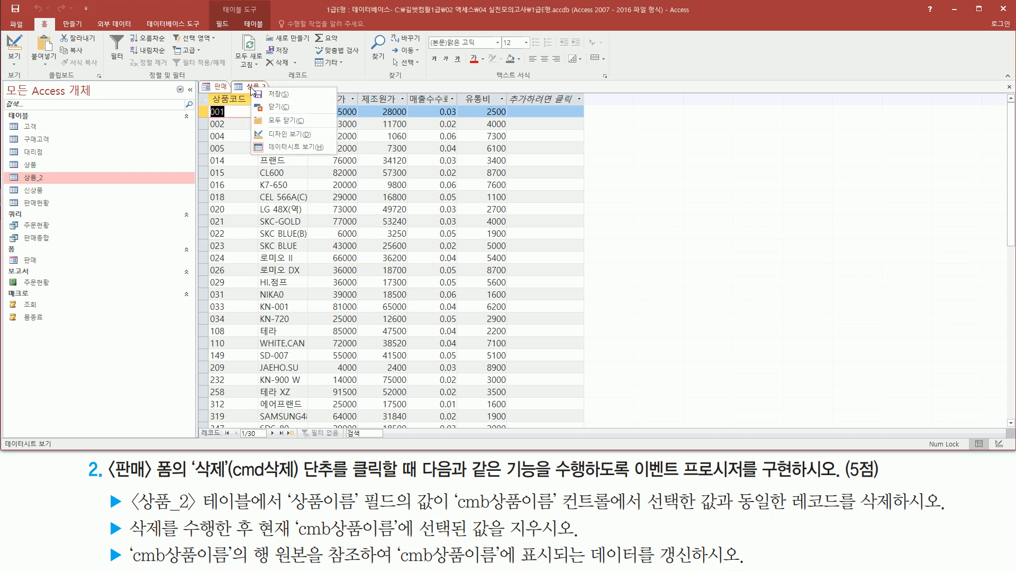
pyautogui.click(294, 103)
pyautogui.rightClick(229, 87)
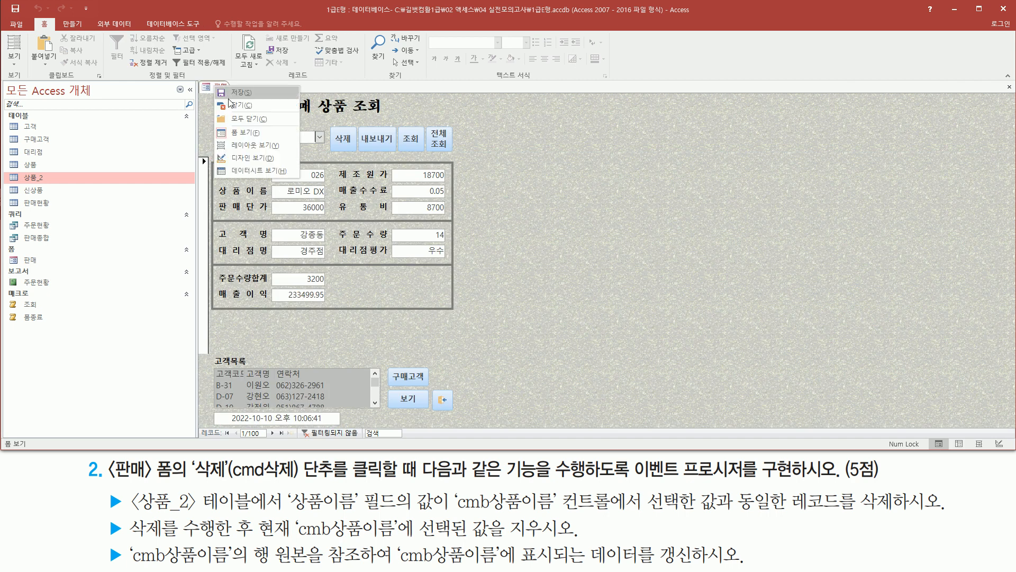
pyautogui.click(241, 105)
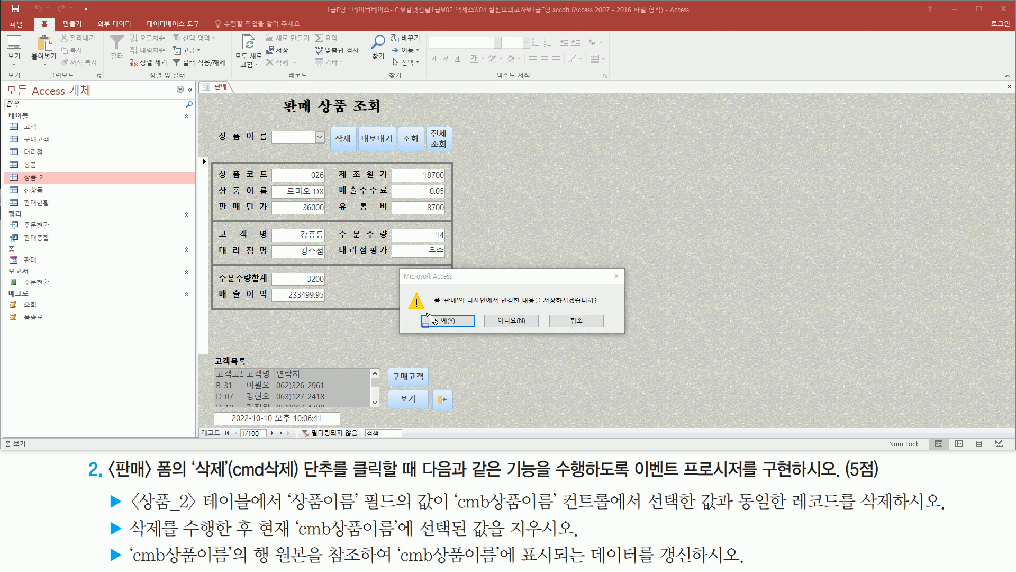
pyautogui.click(451, 319)
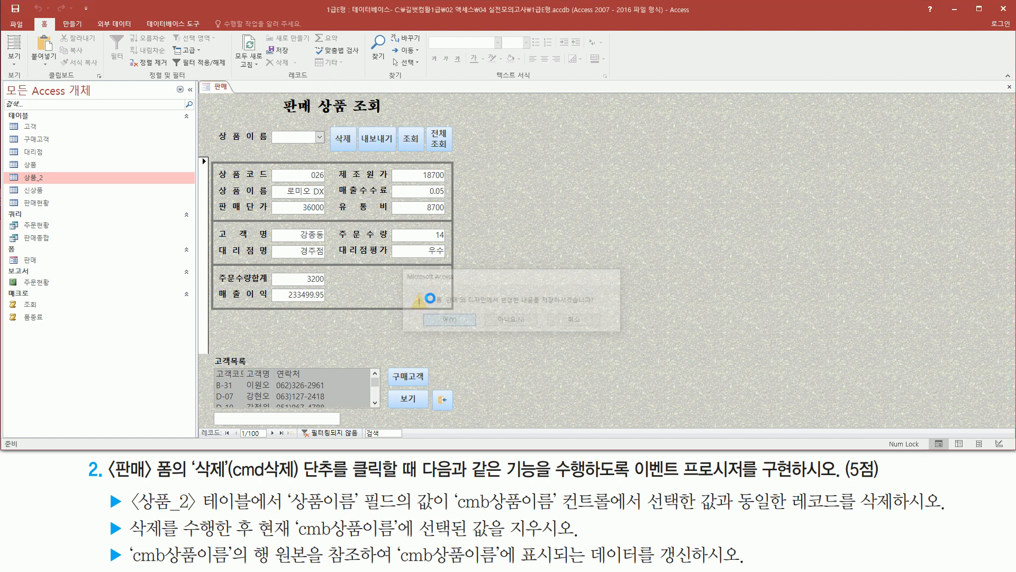